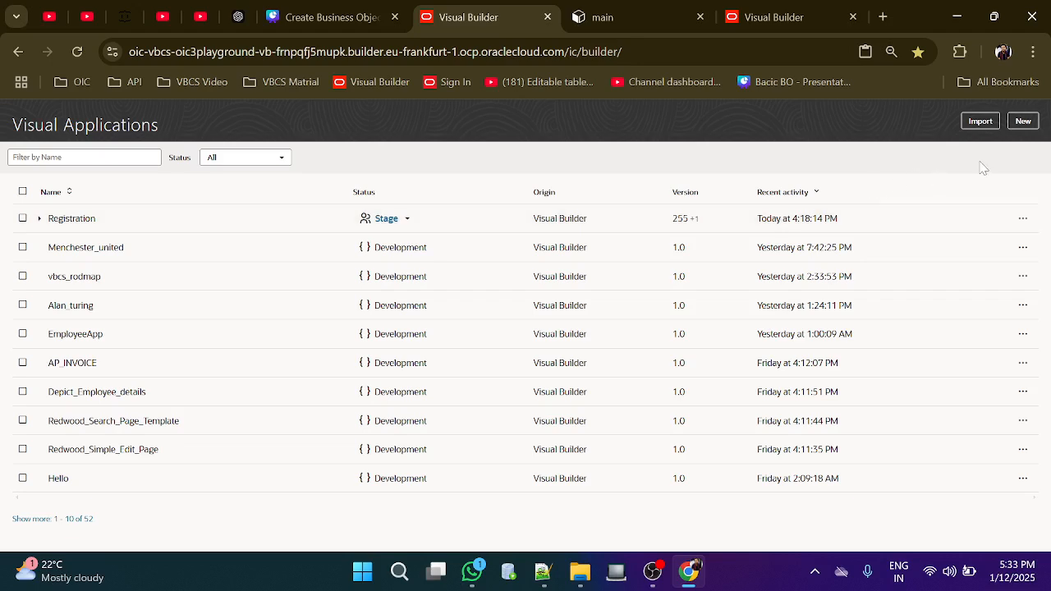
Create an empty visual application with the display name Employee_Fom
left_click(1023, 123)
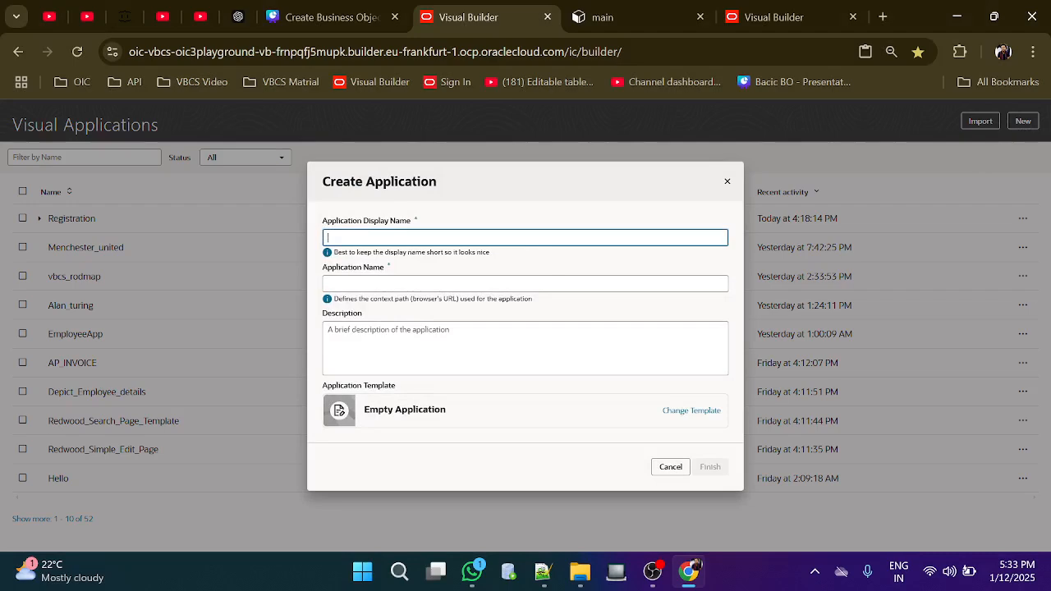
type("Employee")
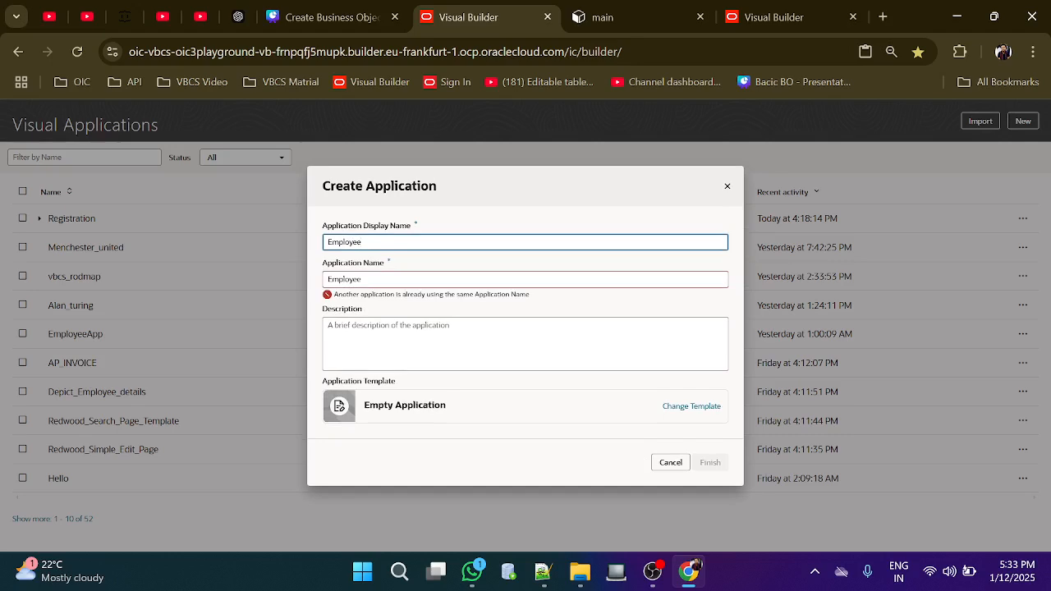
type("_")
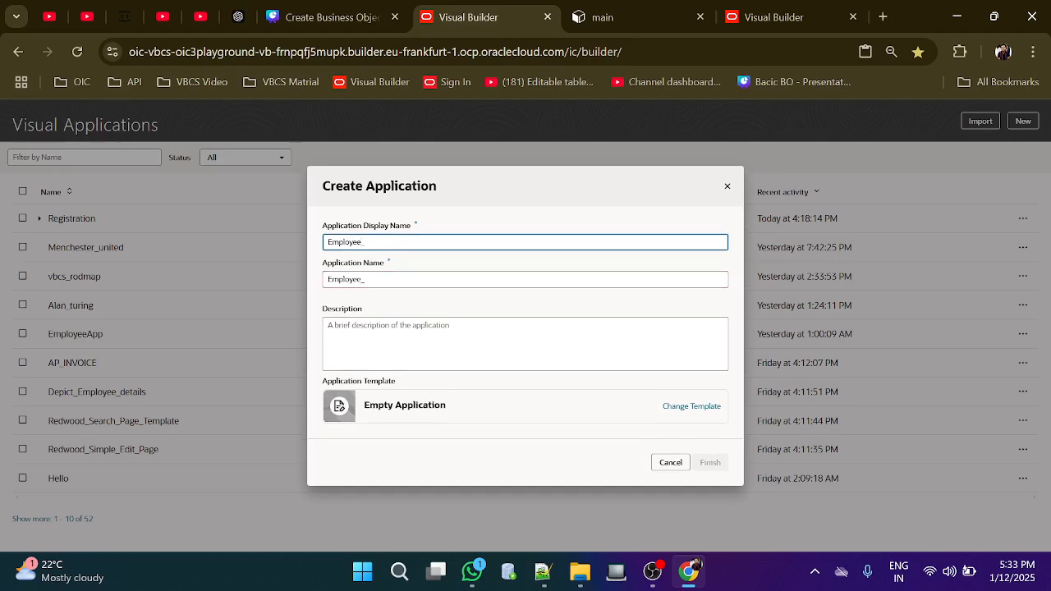
type("Fp")
key("BackSpace")
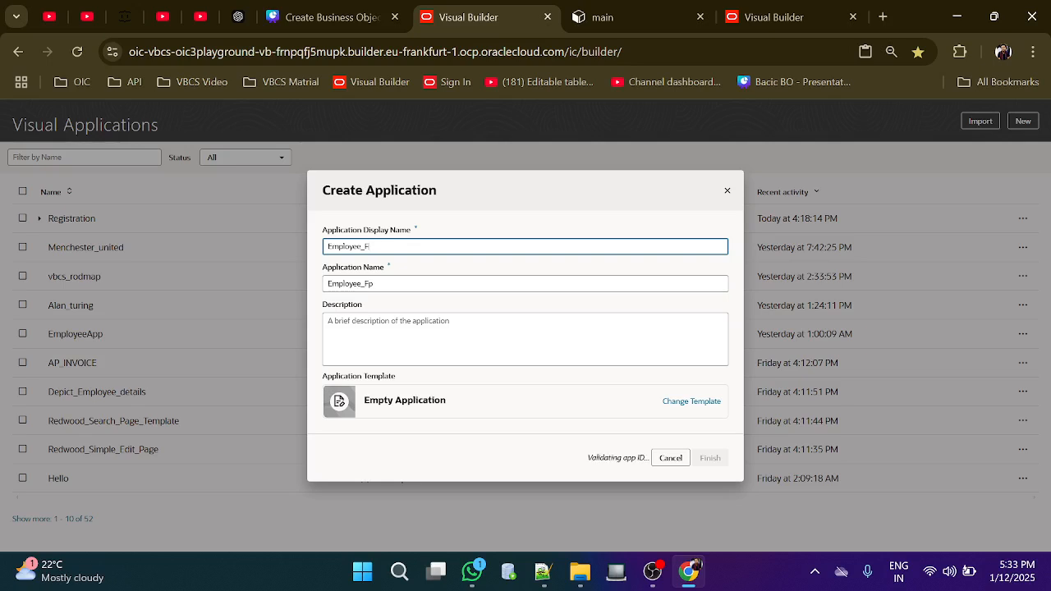
type("om")
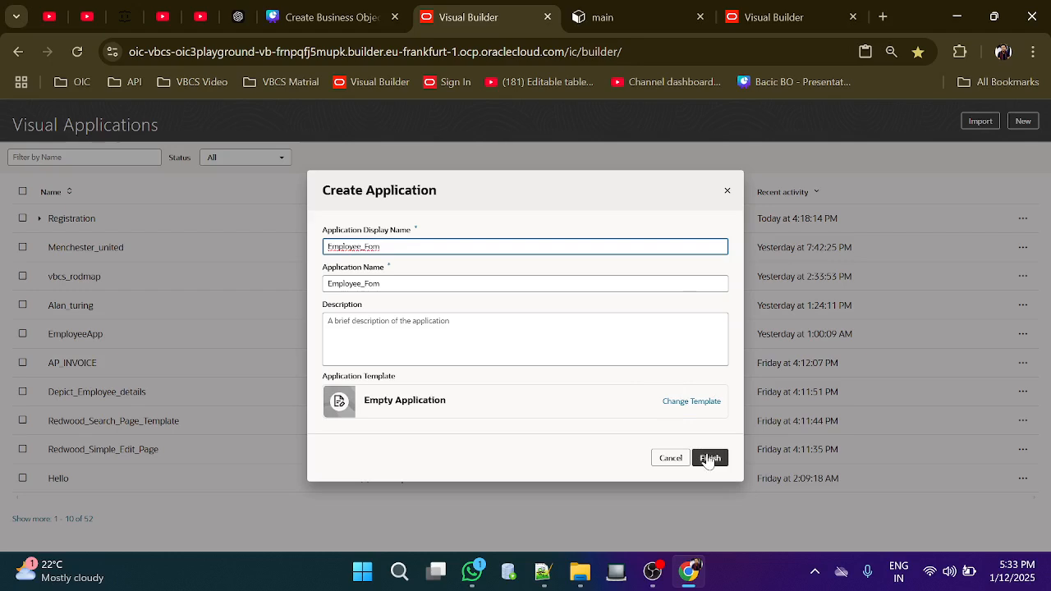
left_click(708, 459)
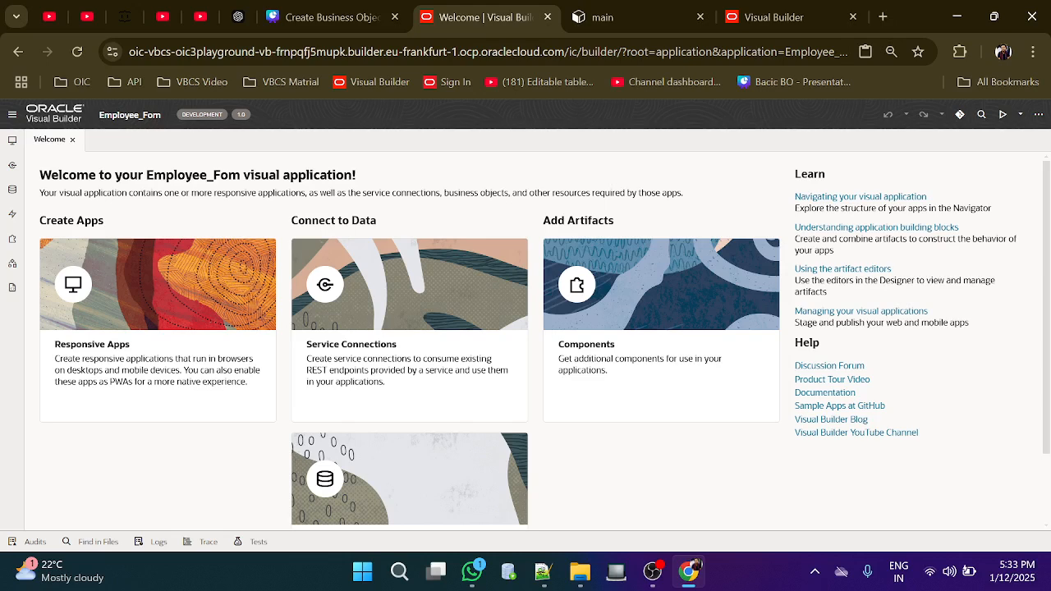
Go to the Business Objects navigator and start a new business object
left_click(12, 141)
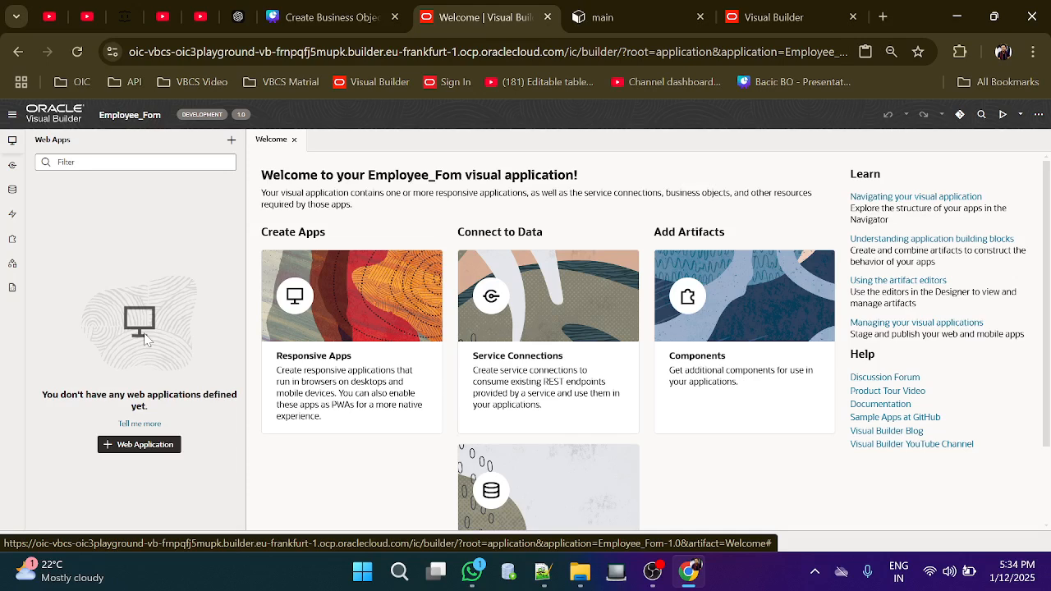
left_click(12, 192)
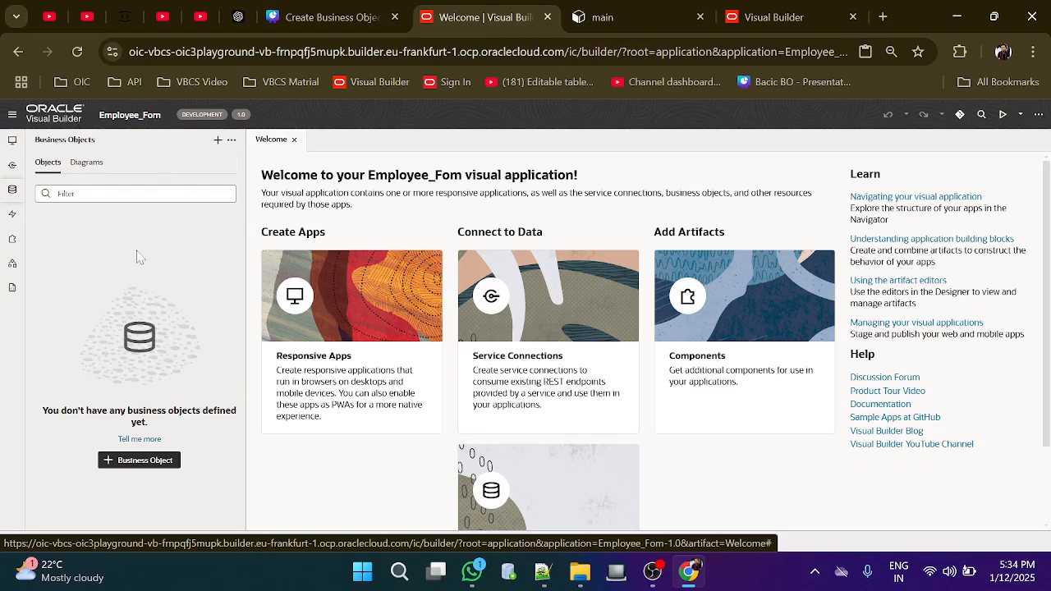
left_click(123, 462)
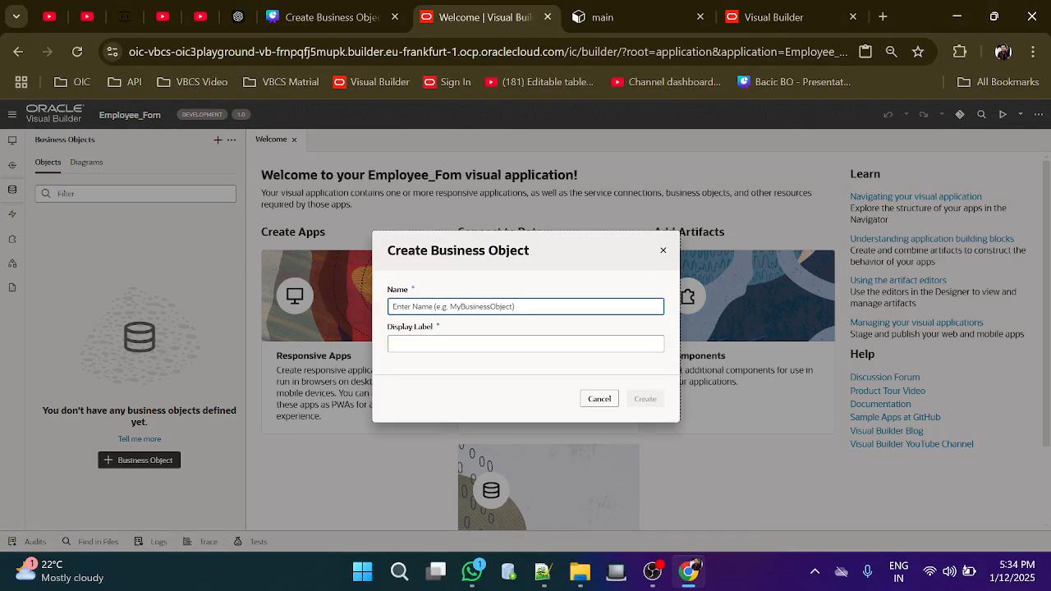
Create a business object named Employee and show its Fields list
type("E")
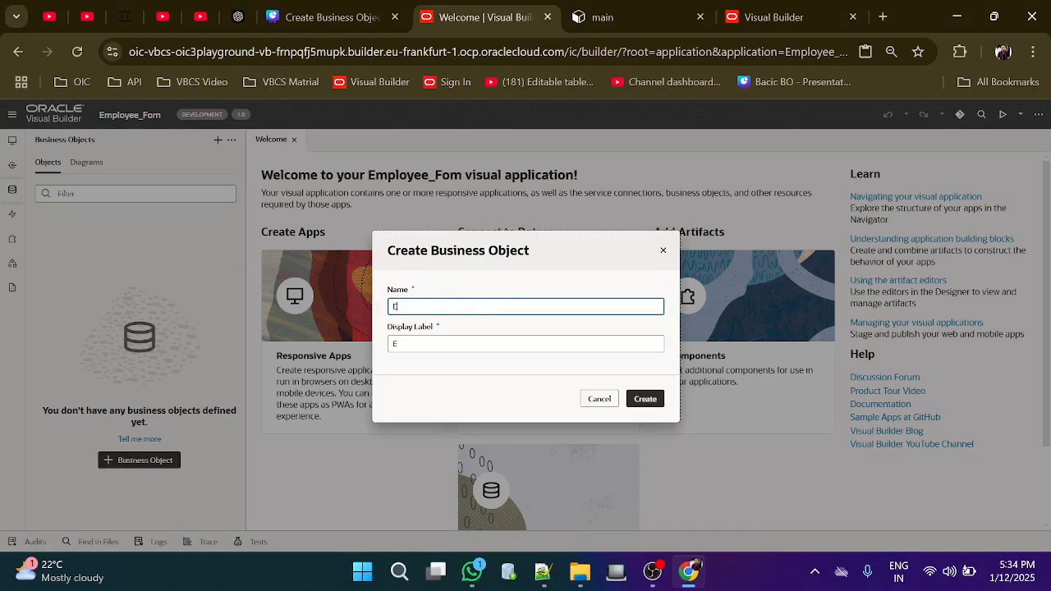
type("mployee")
left_click(641, 399)
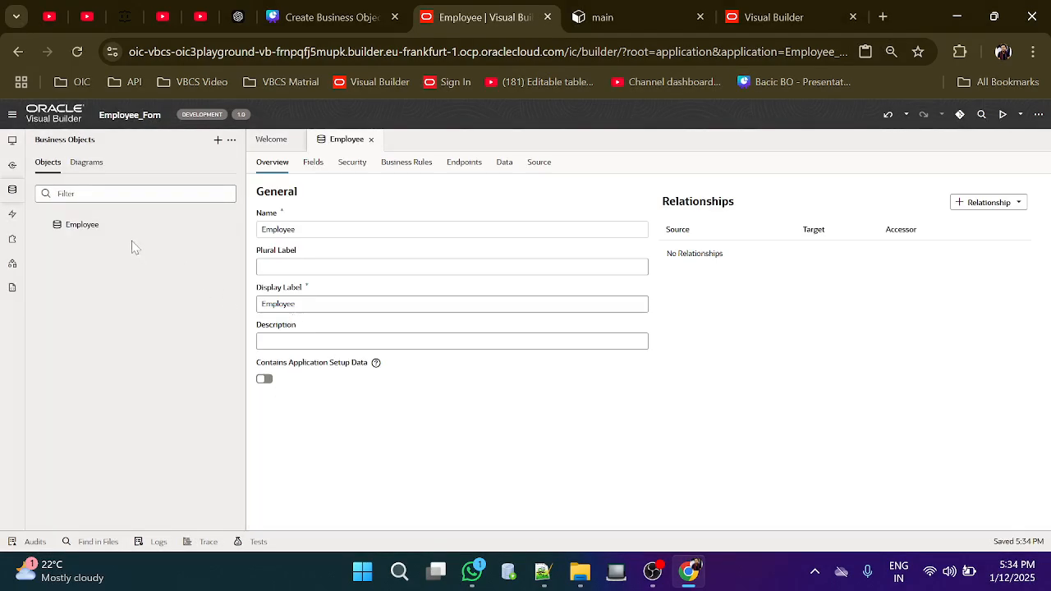
left_click(120, 228)
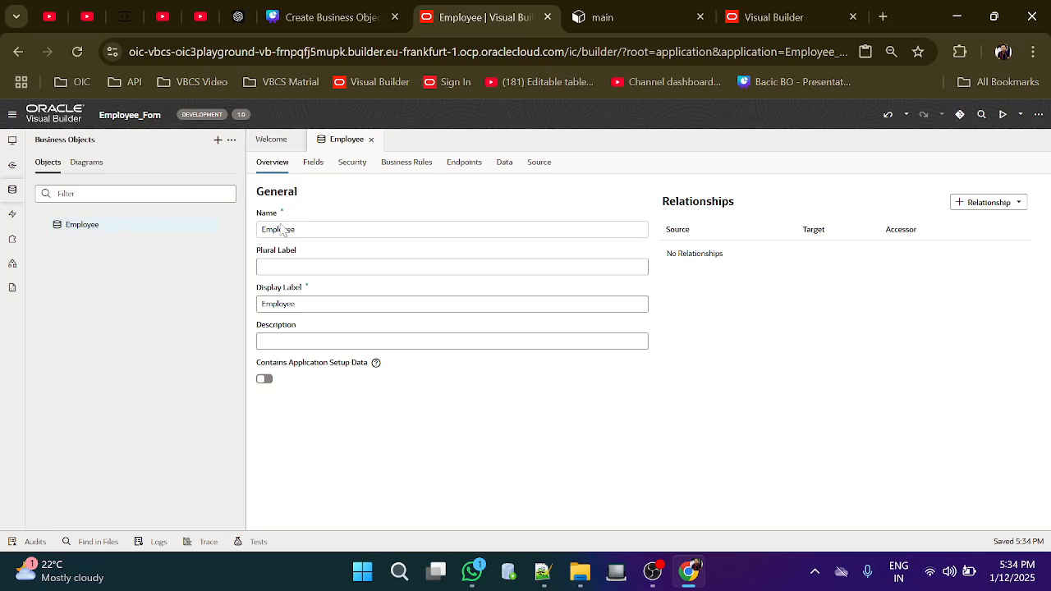
left_click(313, 165)
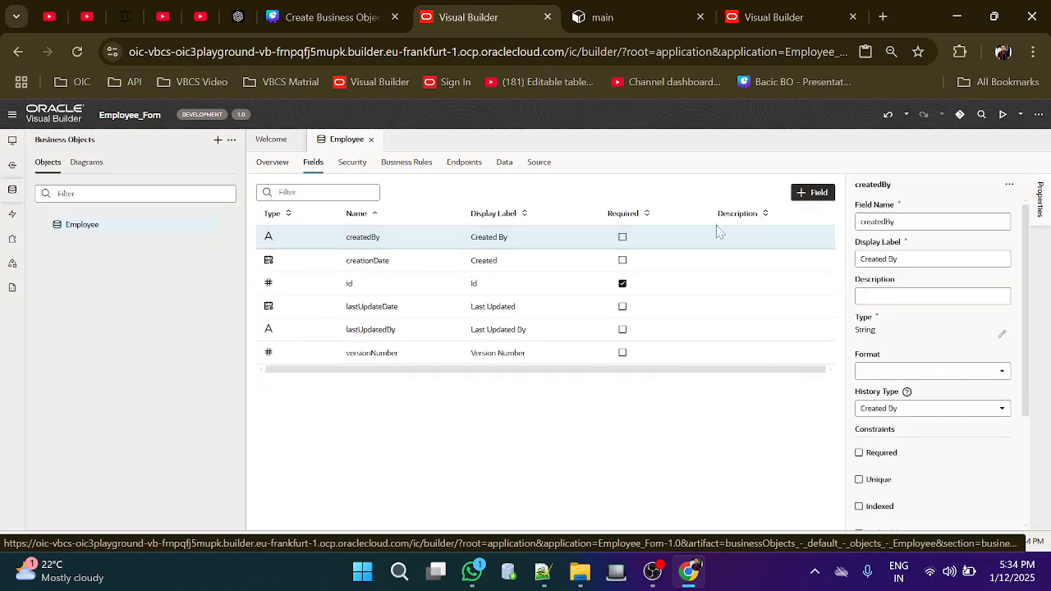
Add a String field labelled EmployeeName to the Employee object
left_click(809, 194)
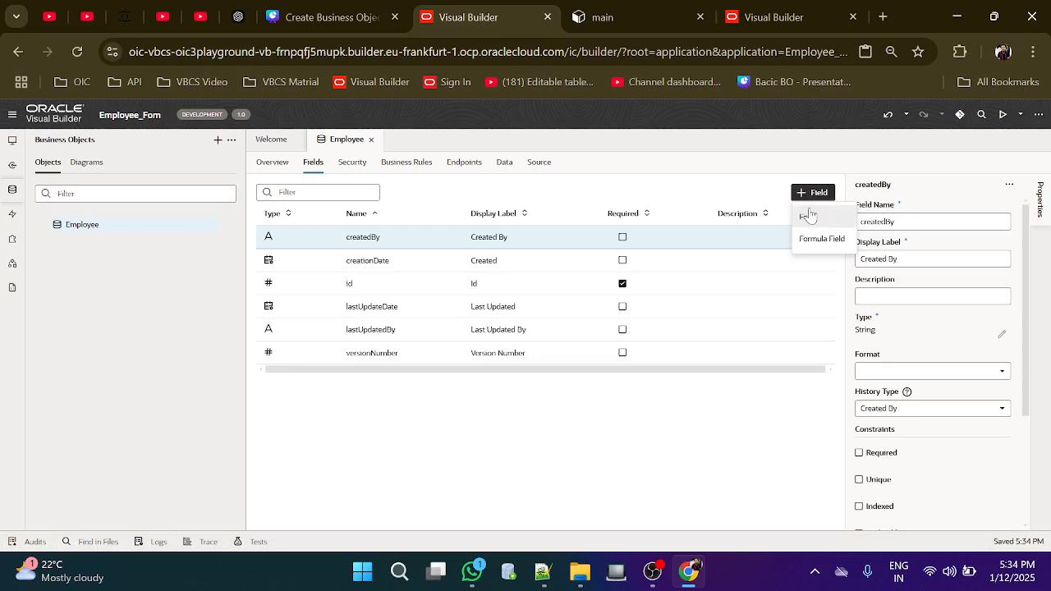
left_click(808, 219)
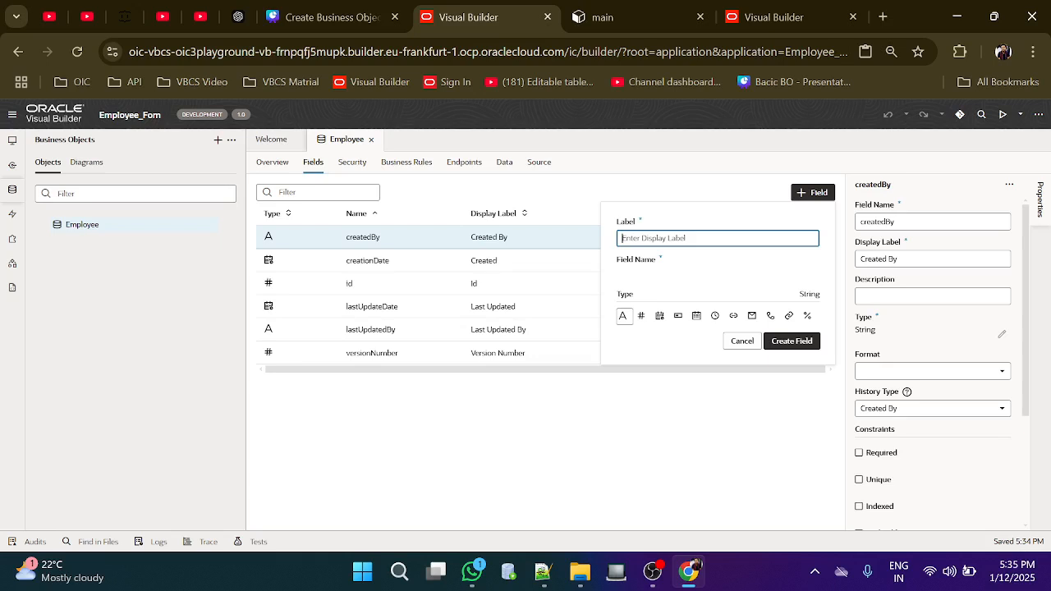
type("H")
type("mp")
type("loye")
type("eNmae")
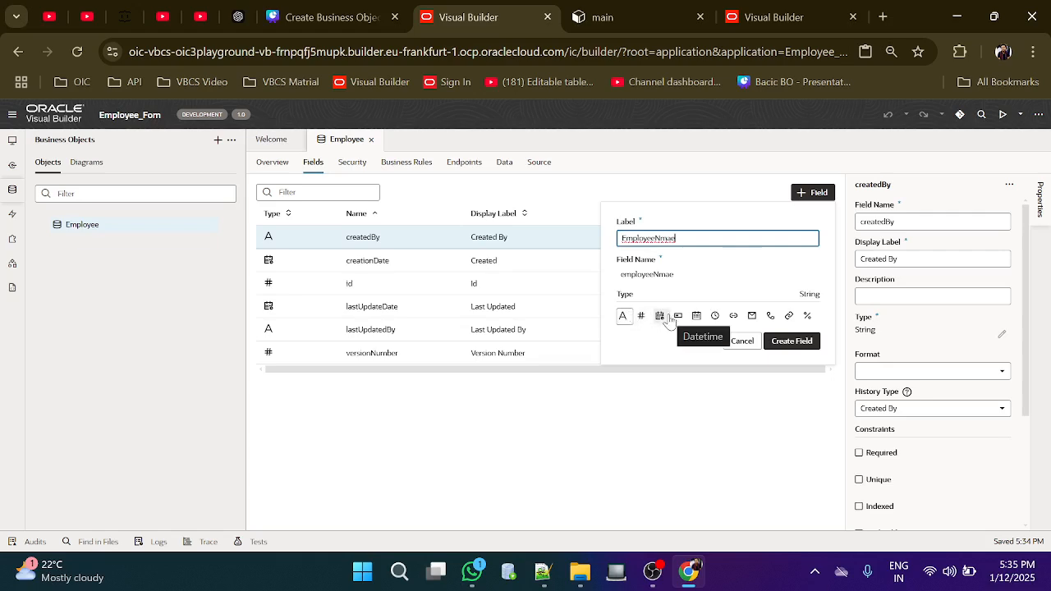
key("BackSpace")
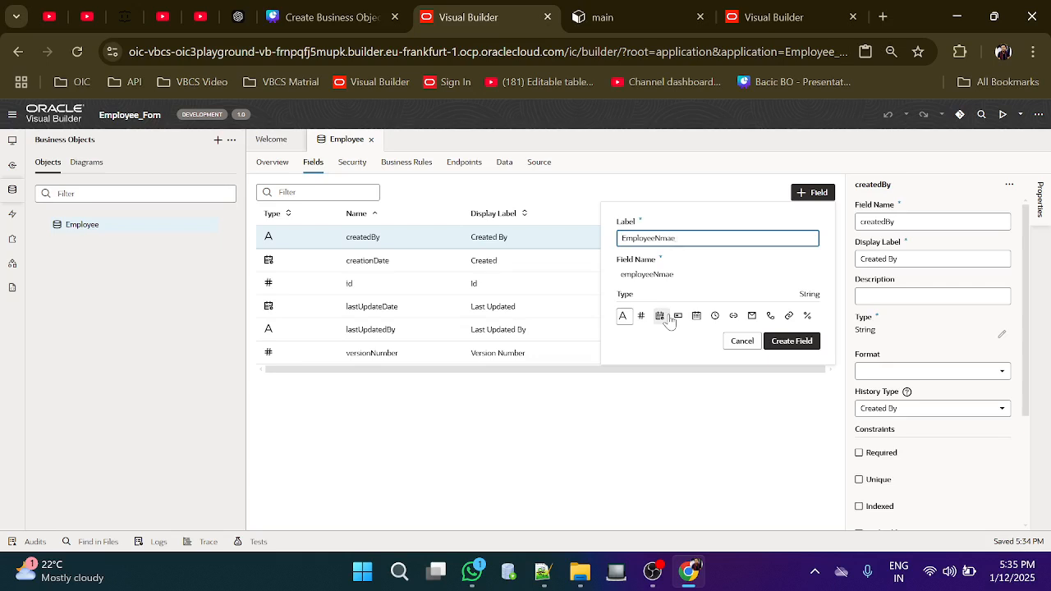
key("BackSpace")
key("BackSpace")
key("BackSpace")
type("ame")
left_click(785, 341)
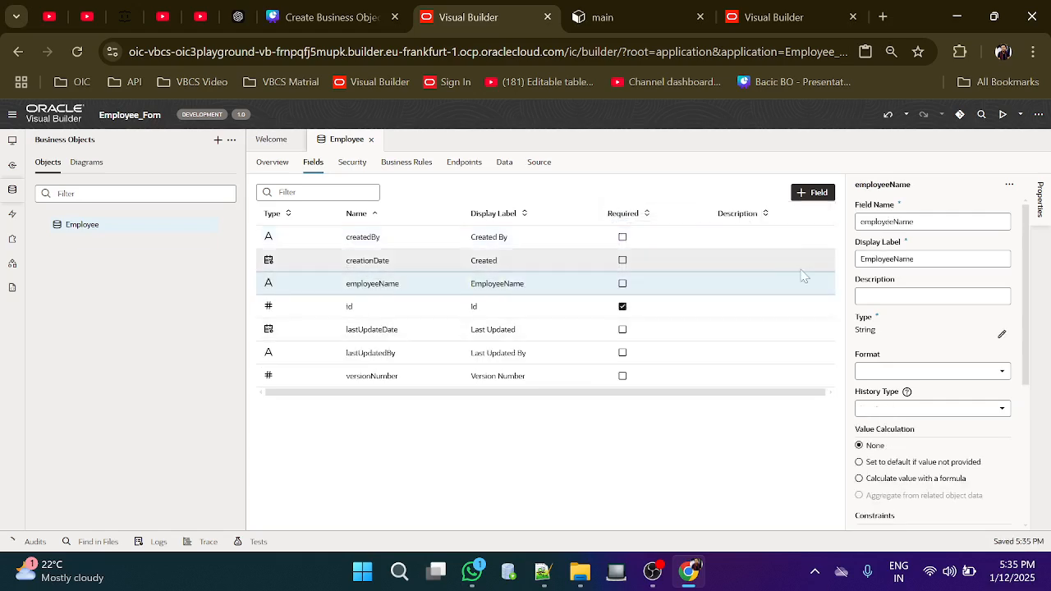
Add a String field labelled EmployeeId to the Employee object
left_click(806, 195)
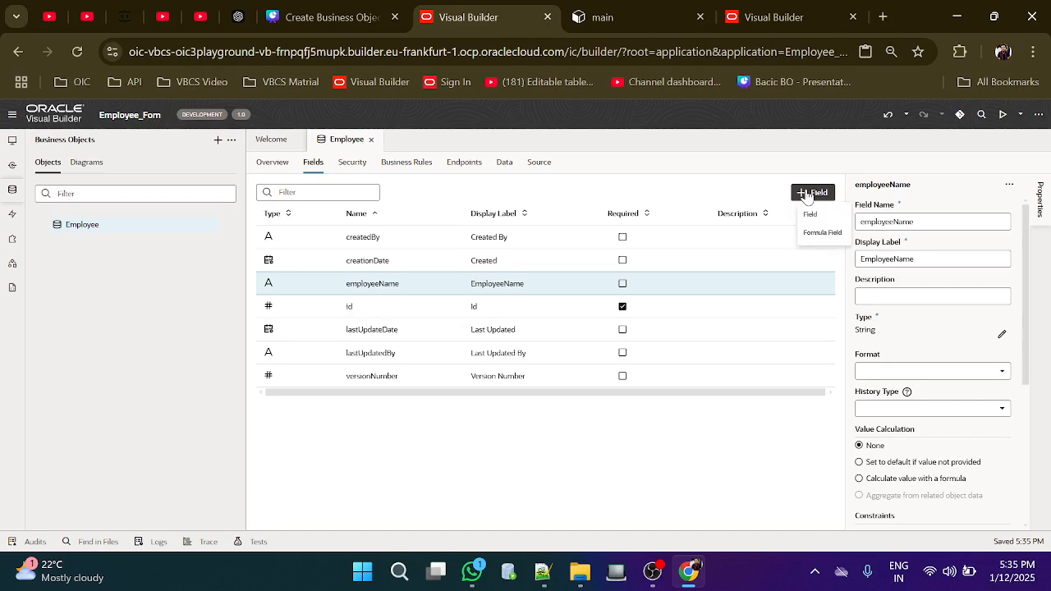
left_click(806, 217)
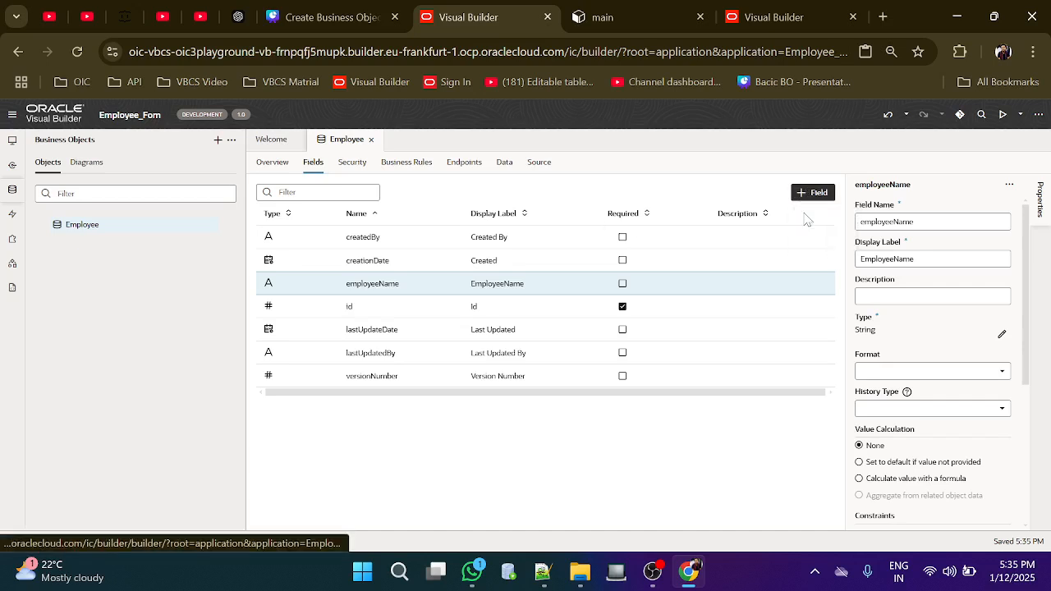
type("EmployeeId")
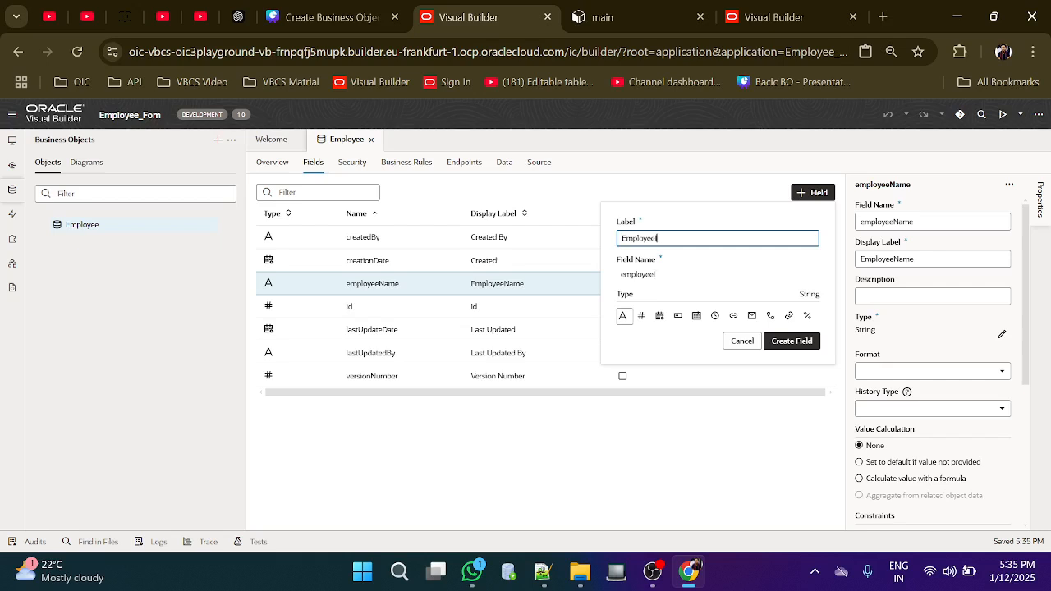
left_click(622, 320)
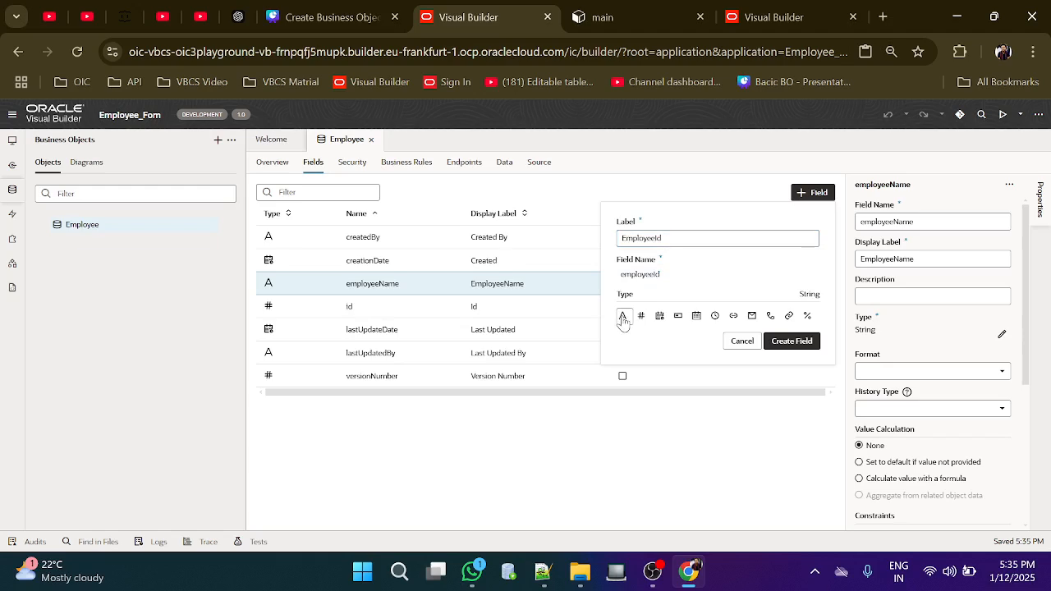
left_click(784, 344)
left_click(809, 195)
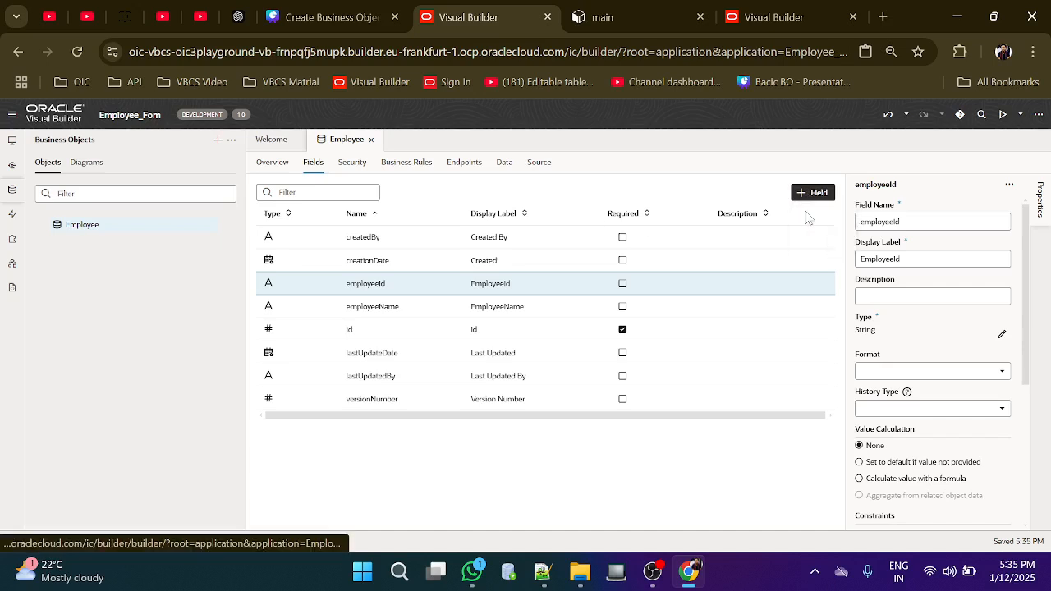
Add a field labelled Email with the email type
left_click(807, 212)
type("Email")
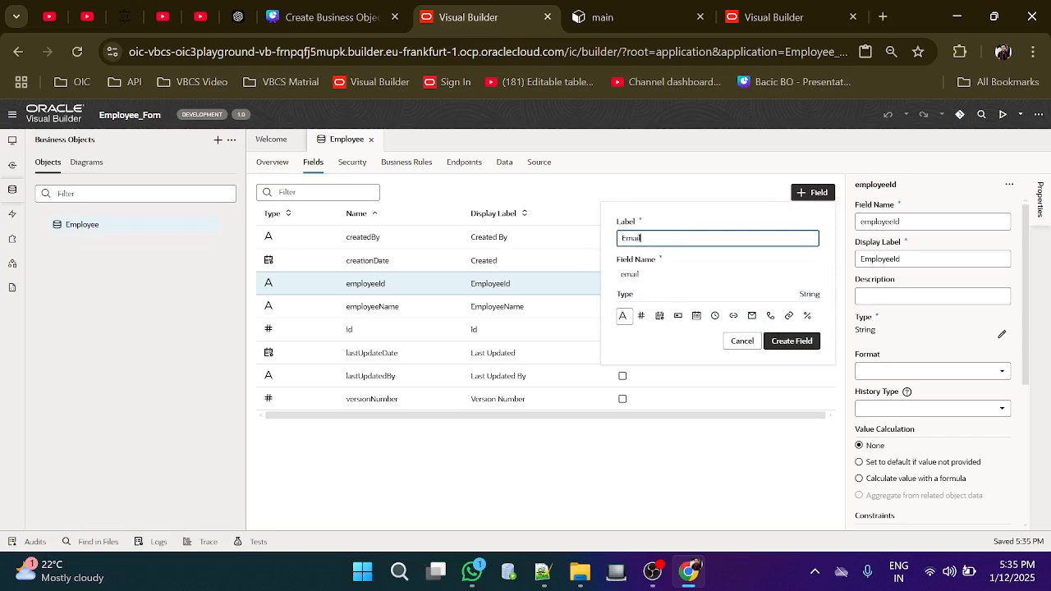
left_click(752, 318)
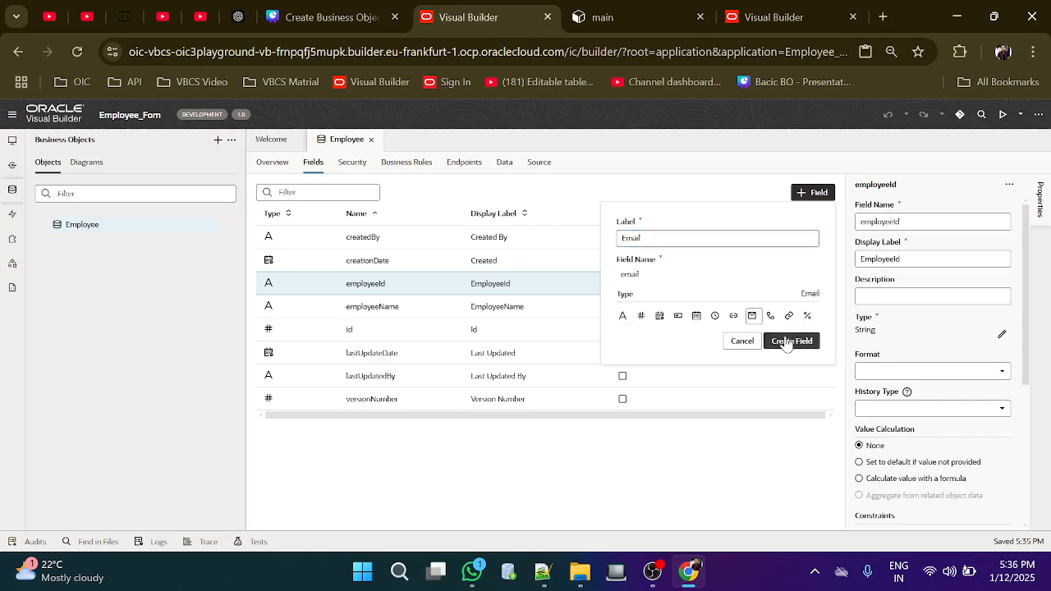
left_click(785, 341)
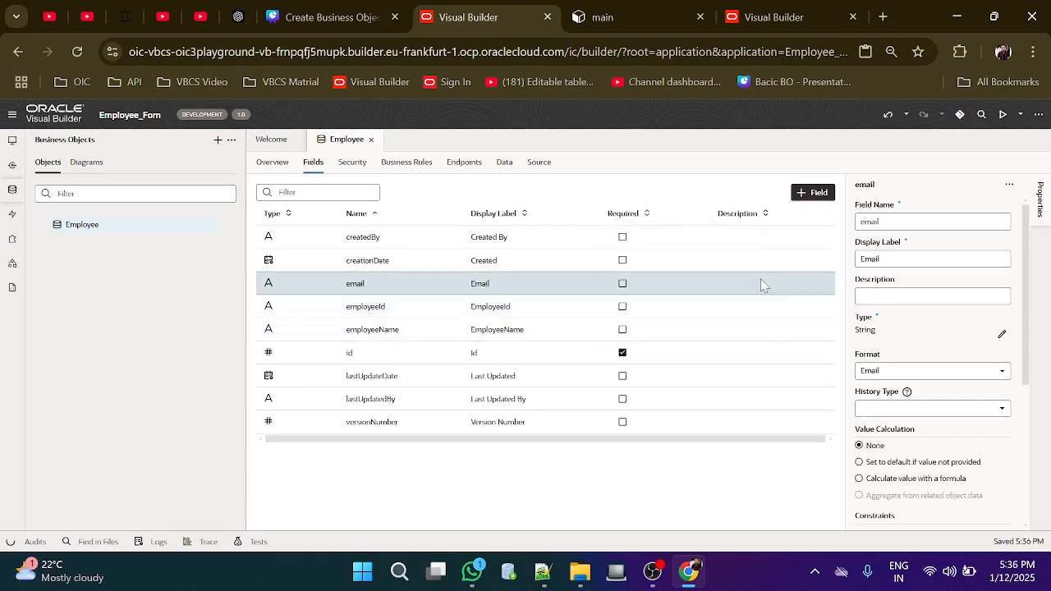
Add a field labelled Mobile with the Phone type
left_click(811, 193)
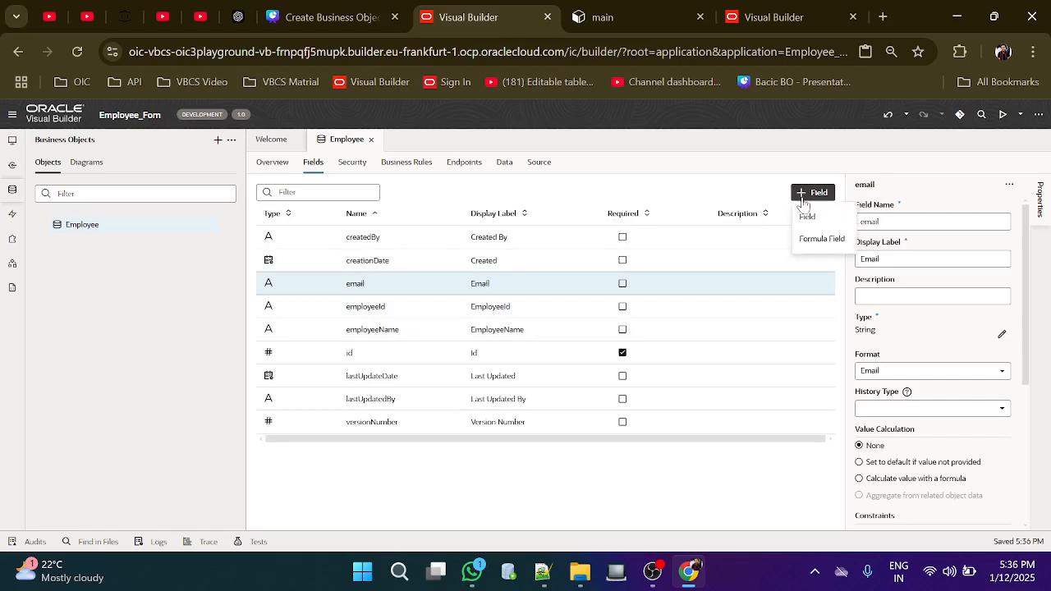
left_click(806, 220)
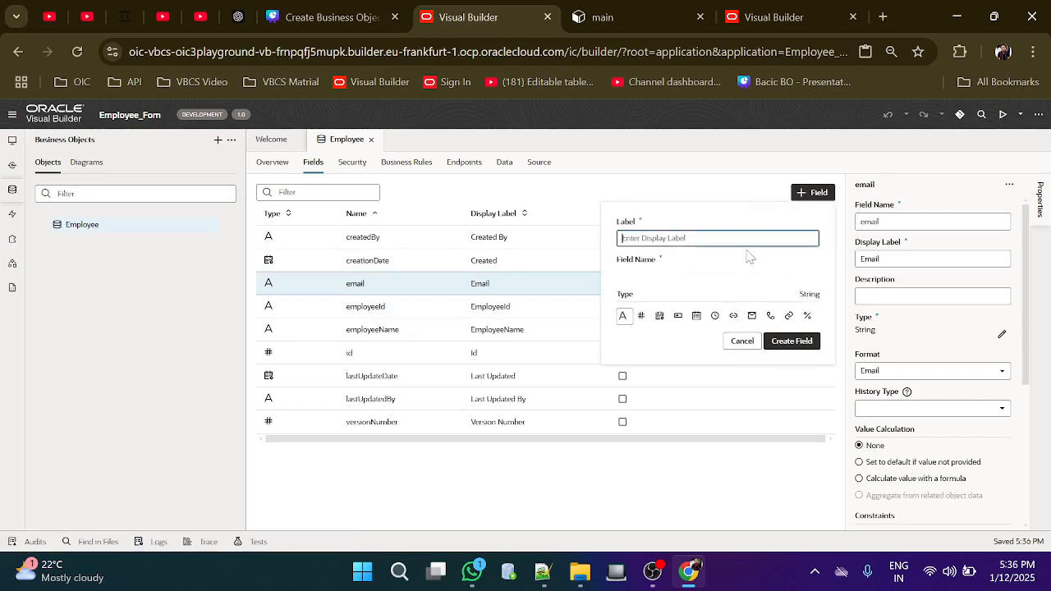
type("8")
key("BackSpace")
type("Mobi")
left_click(770, 317)
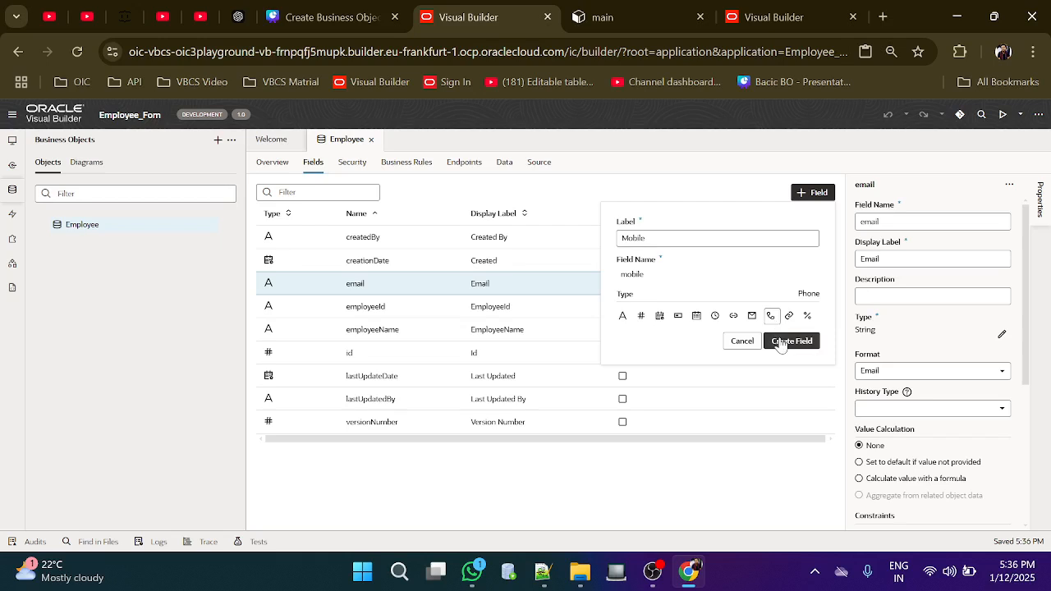
left_click(780, 341)
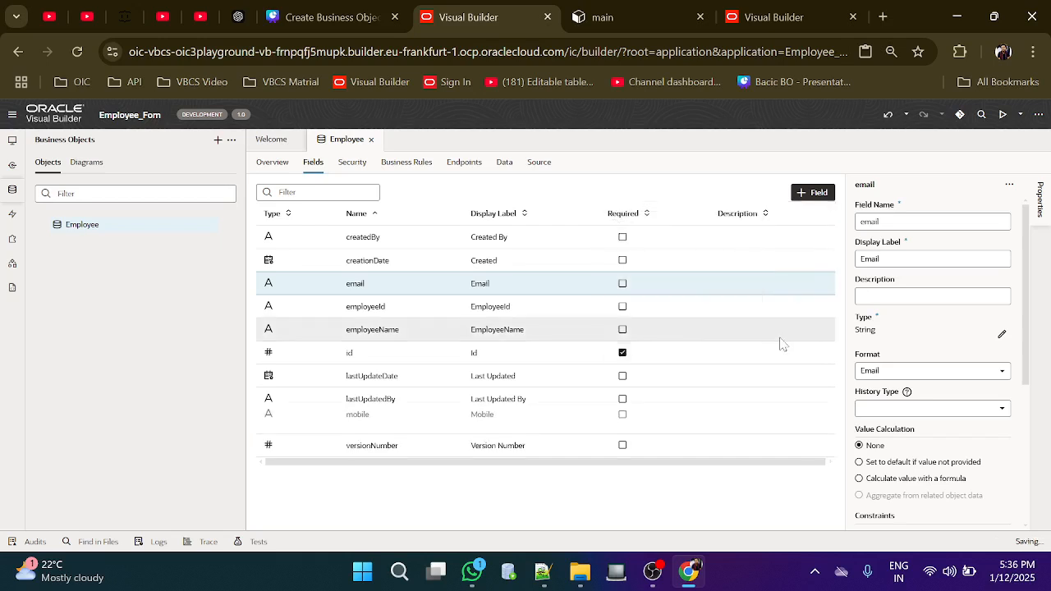
Add a String field labelled Department
left_click(816, 194)
left_click(811, 219)
type("Depa")
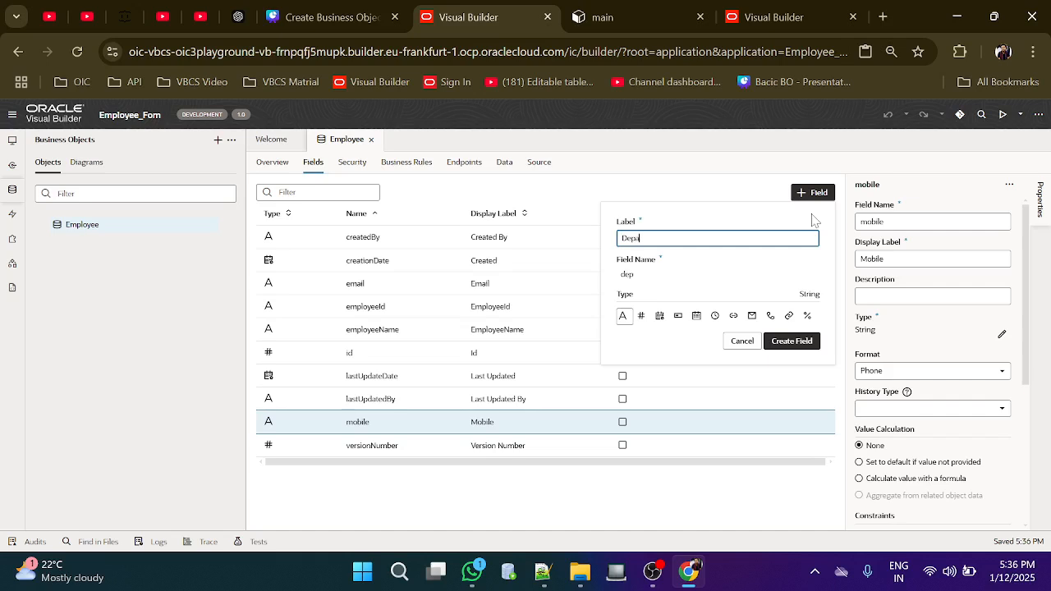
type("rtment")
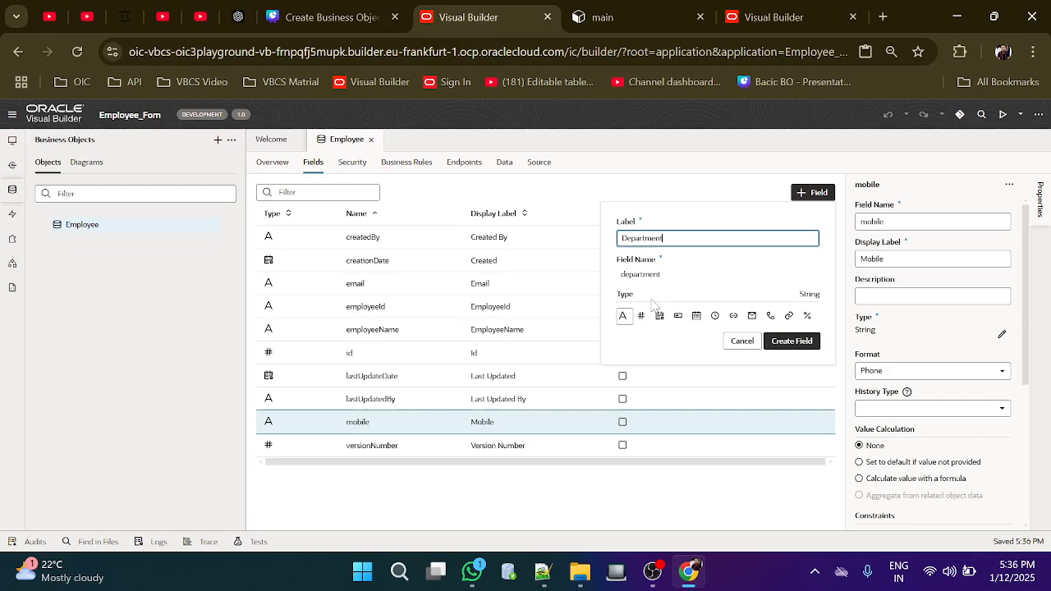
left_click(790, 341)
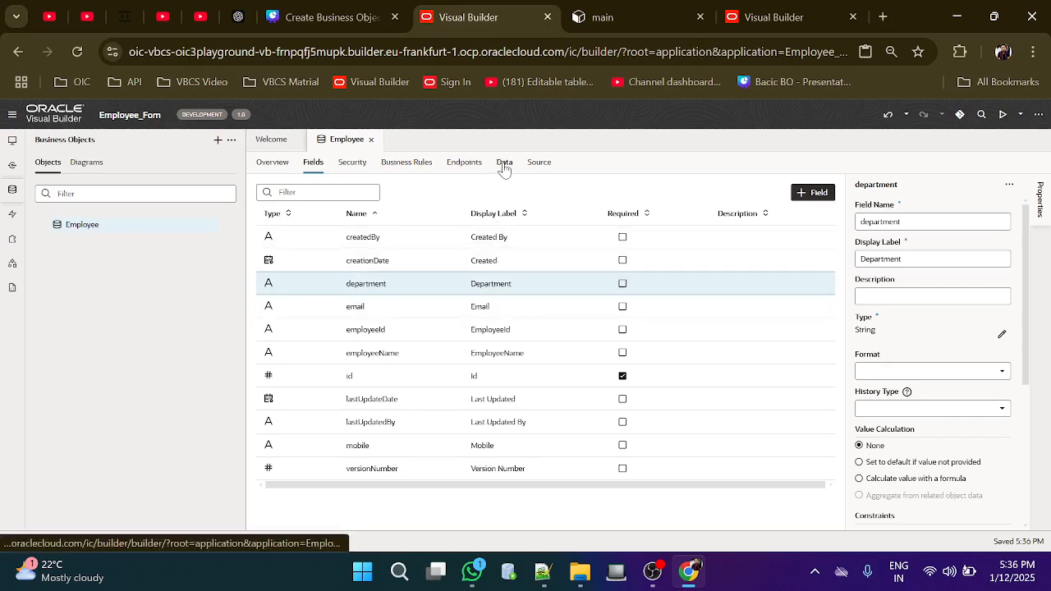
Confirm the Employee Data tab has no rows, then switch to Web Applications
left_click(503, 163)
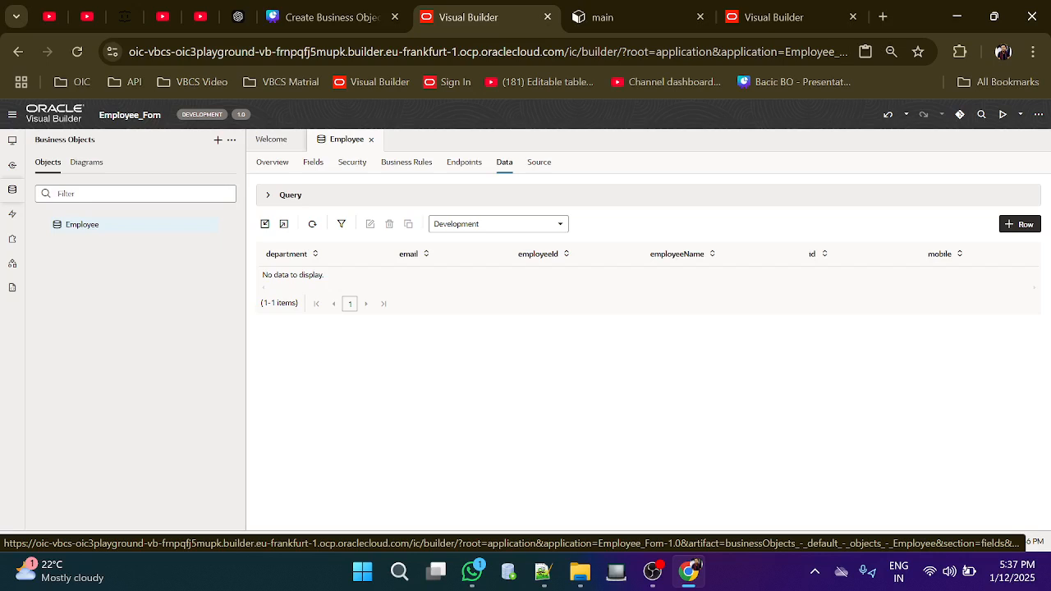
left_click(13, 143)
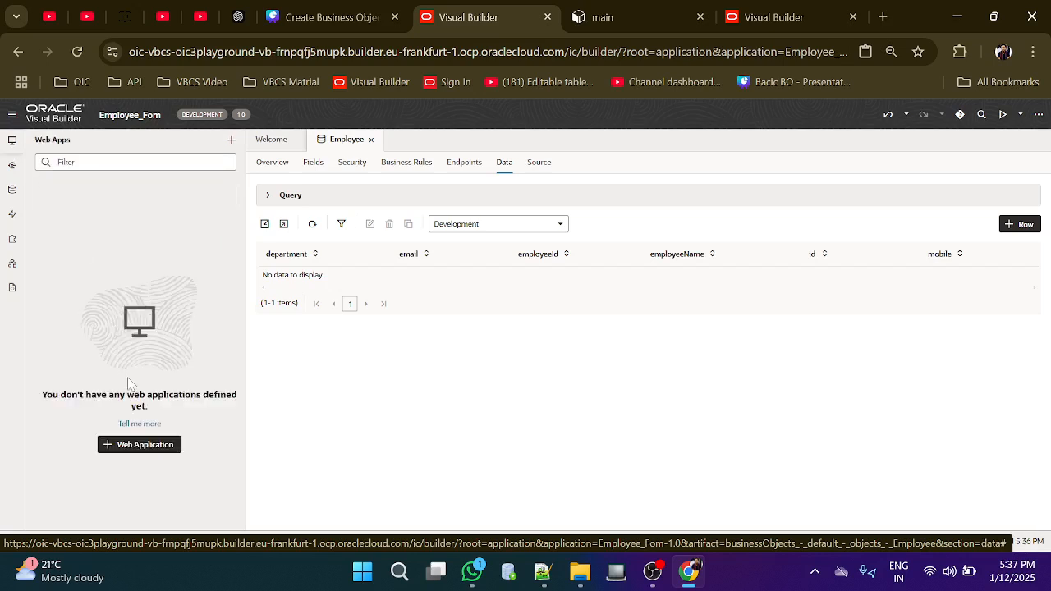
Create a web application named employeeform with navigation style None
left_click(129, 448)
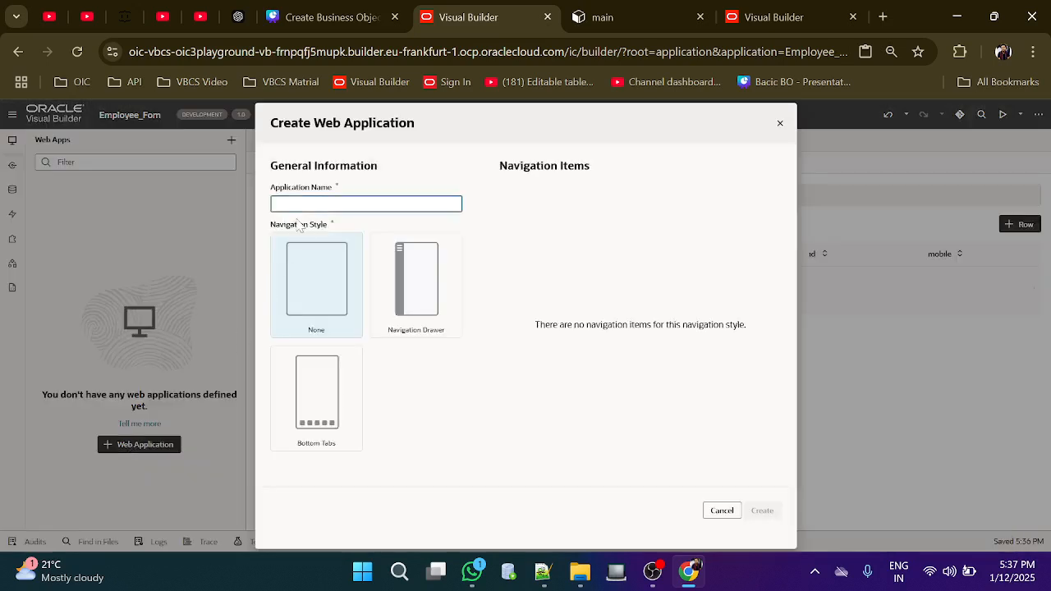
type("EmployeeForm")
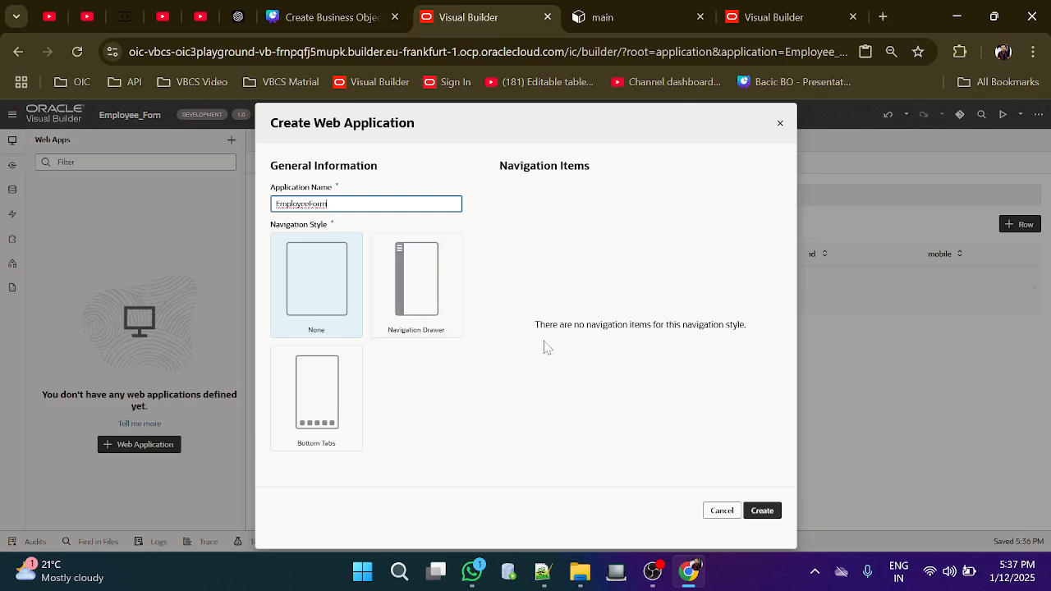
left_click(762, 509)
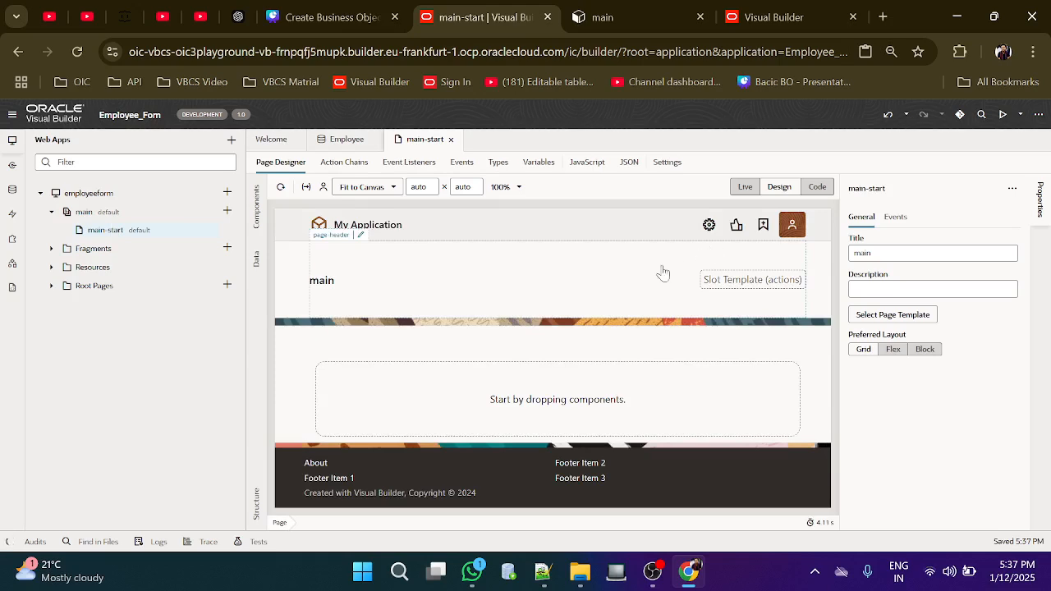
In Code view, select and delete all of main-start's HTML markup
key("ctrl+minus")
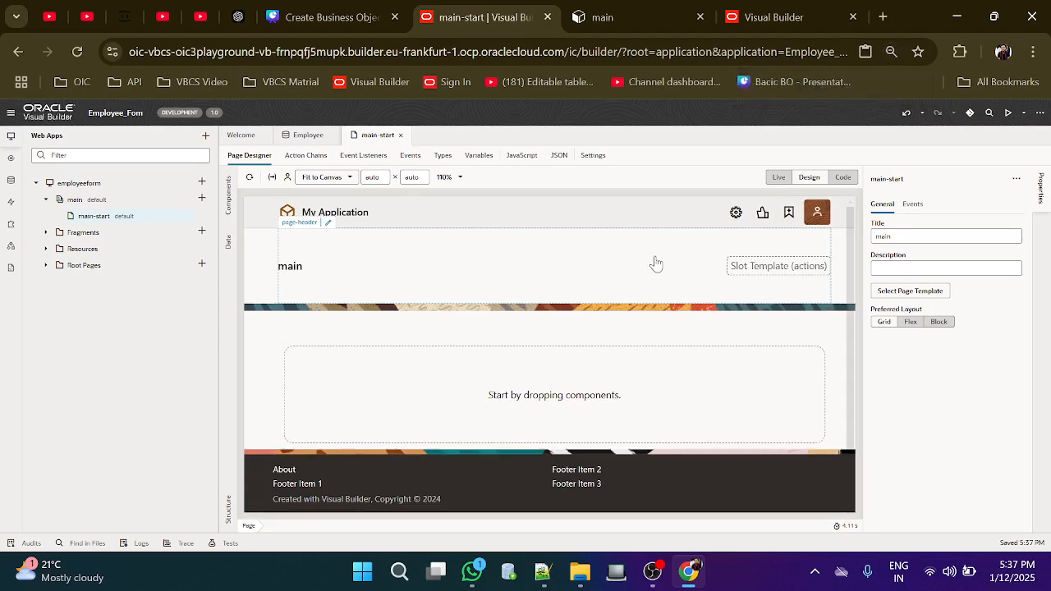
left_click(843, 177)
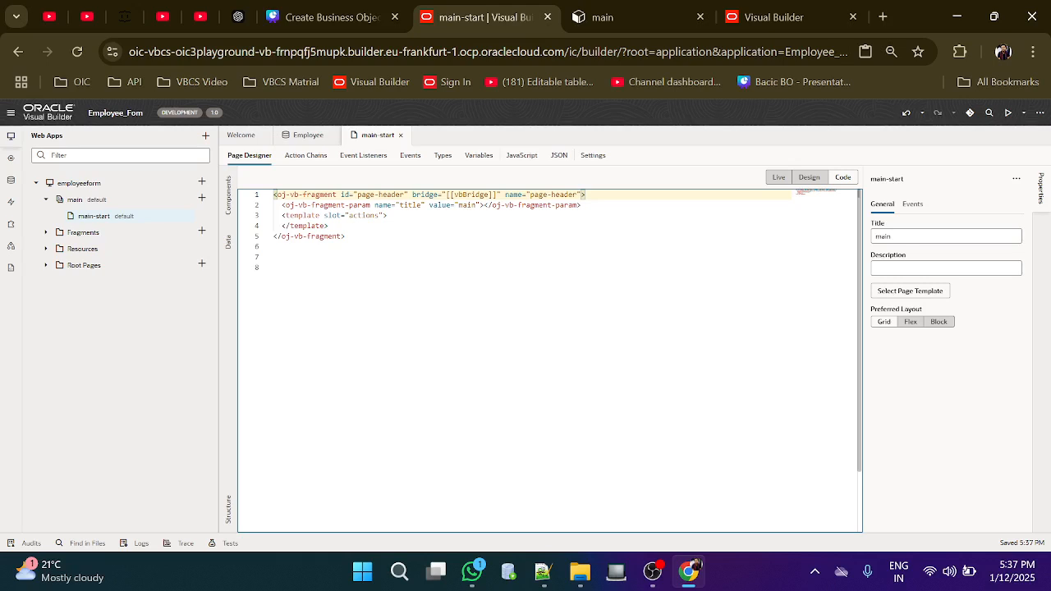
key("ctrl+a")
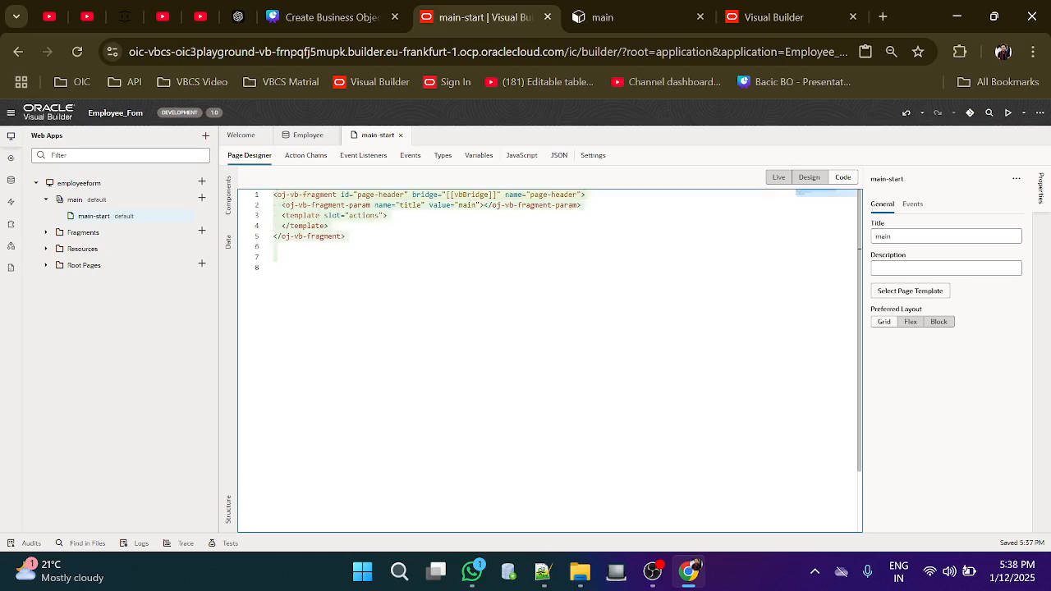
key("BackSpace")
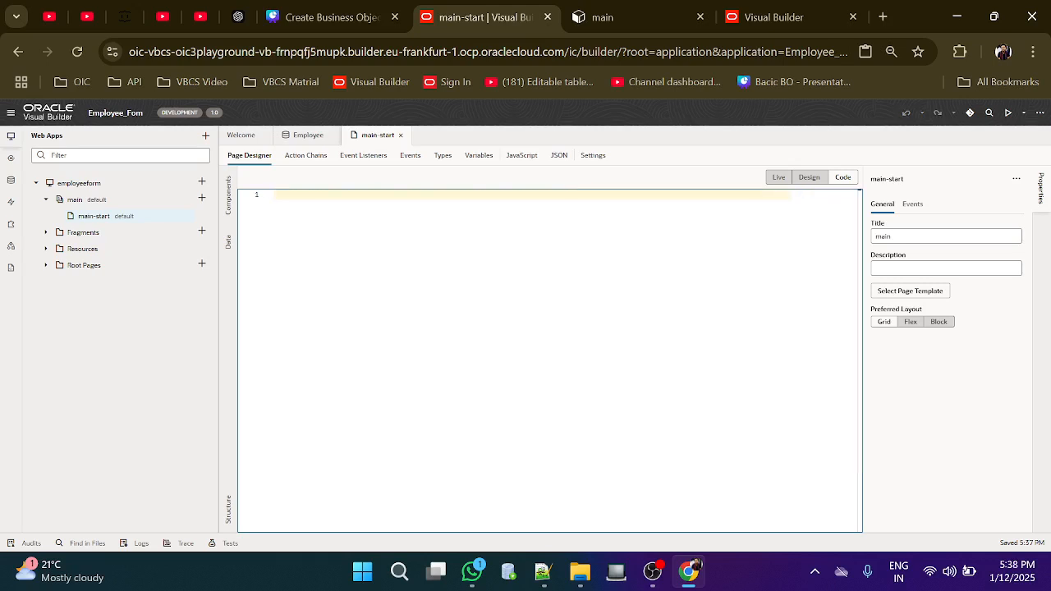
Back in Design view, drag a Heading component to the top of the page
left_click(809, 177)
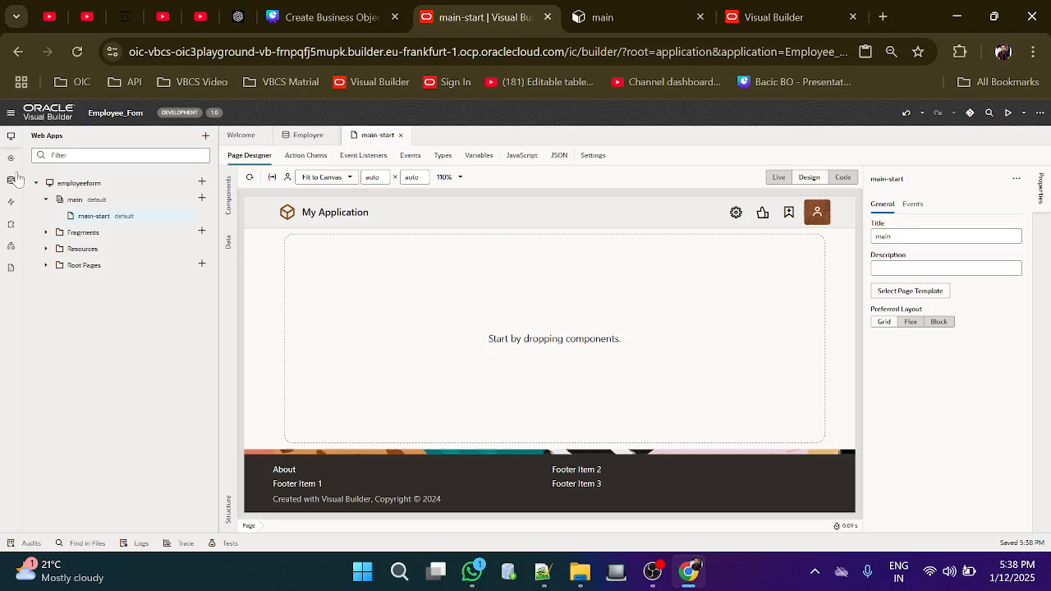
left_click(10, 138)
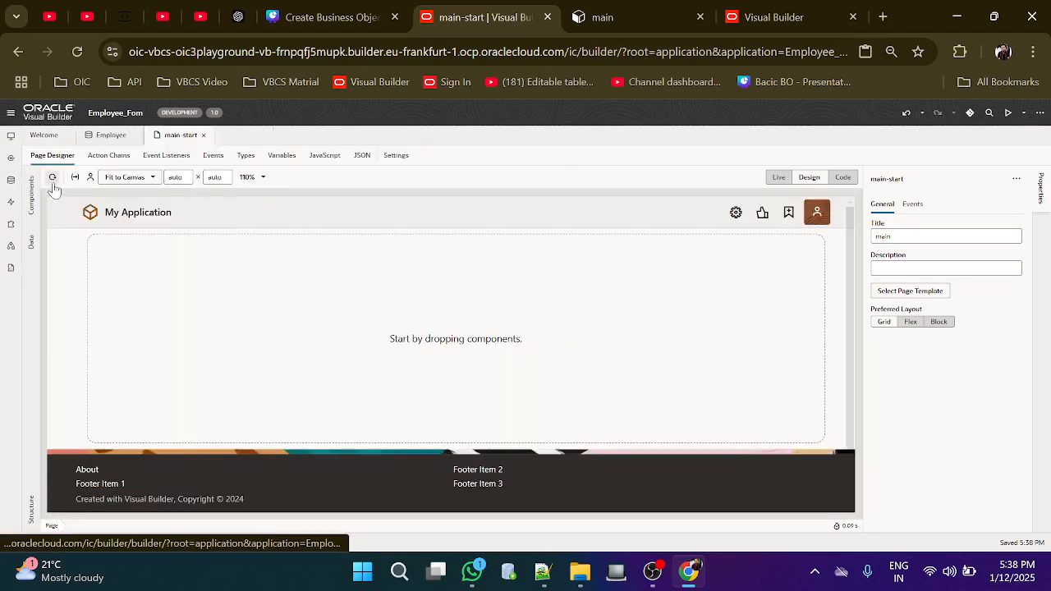
left_click(31, 196)
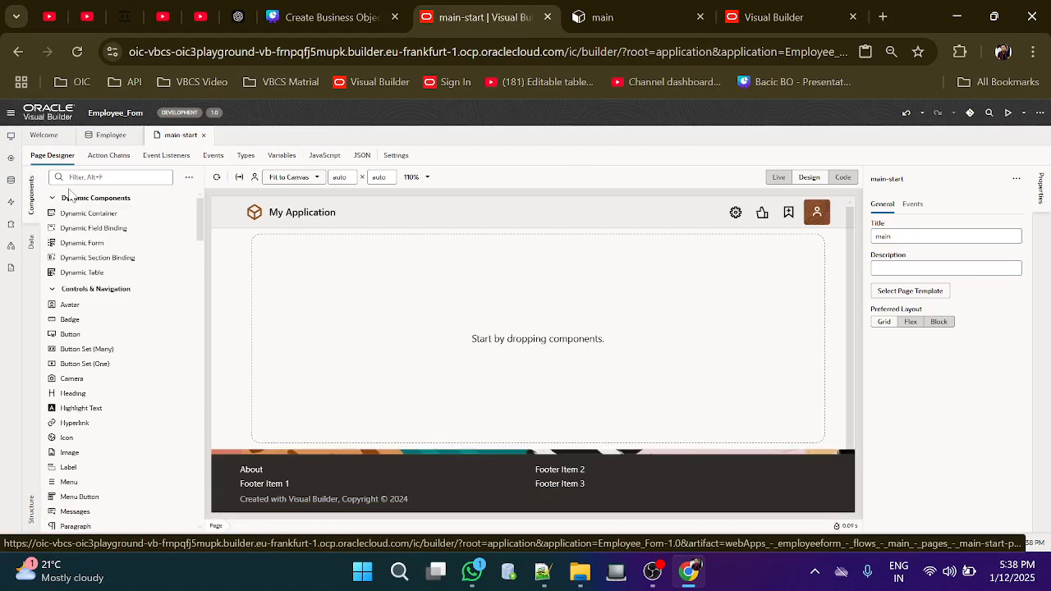
left_click(120, 177)
type("head")
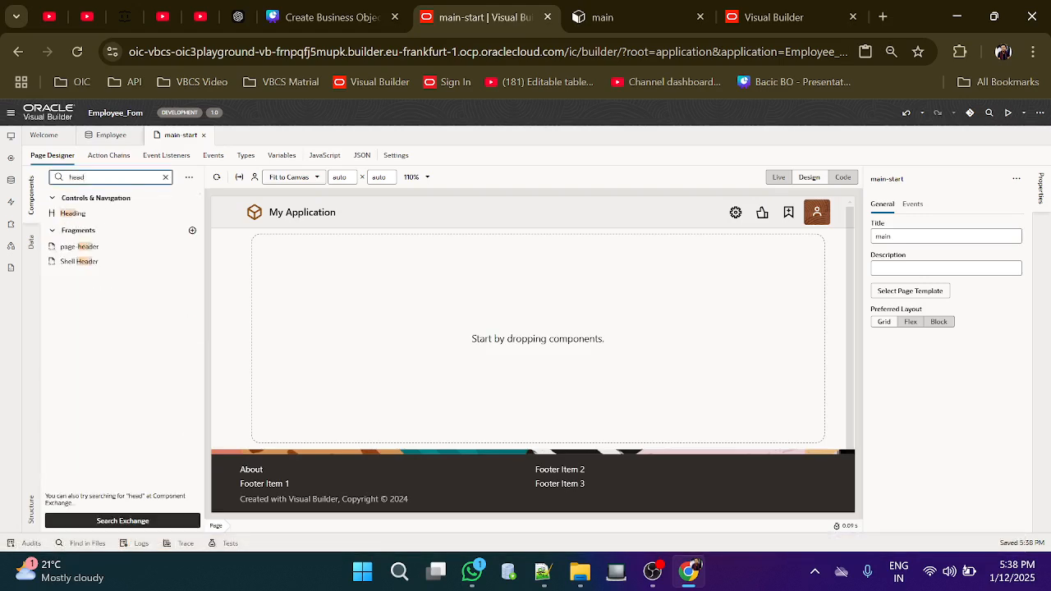
left_click_drag(69, 213, 283, 266)
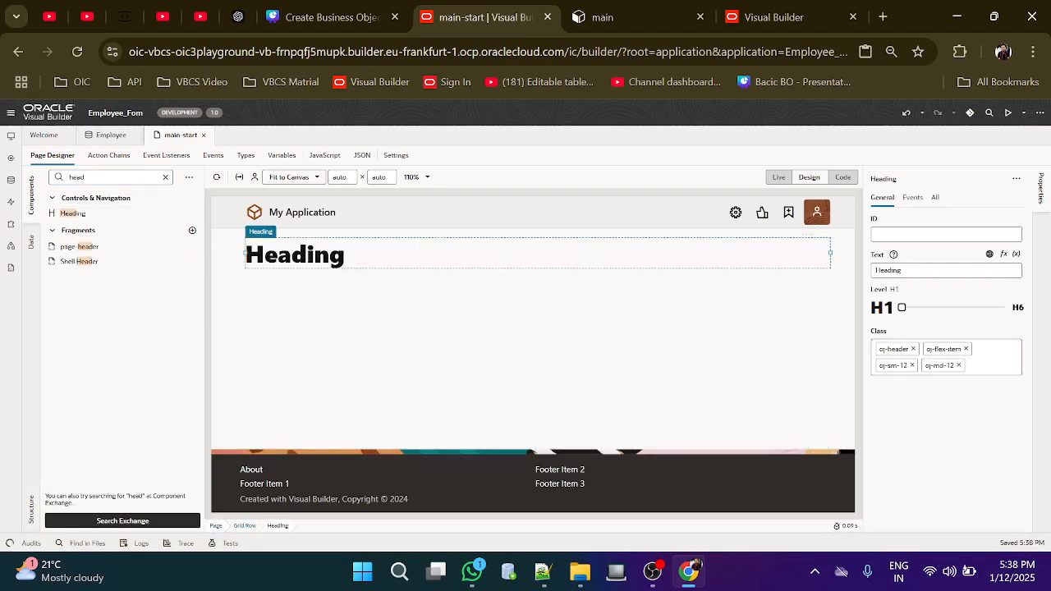
Set the heading text to 'Employee Registration From:' and its level to H5
left_click(914, 271)
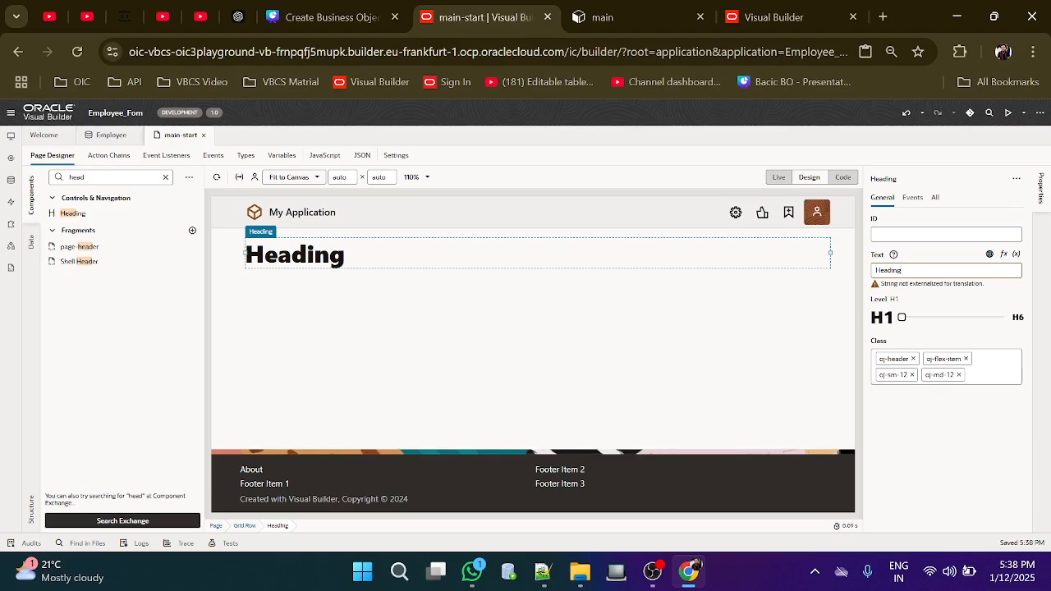
key("BackSpace")
key("BackSpace")
key("BackSpace")
key("BackSpace")
key("BackSpace")
key("BackSpace")
type("Employe")
type("r")
left_click(902, 319)
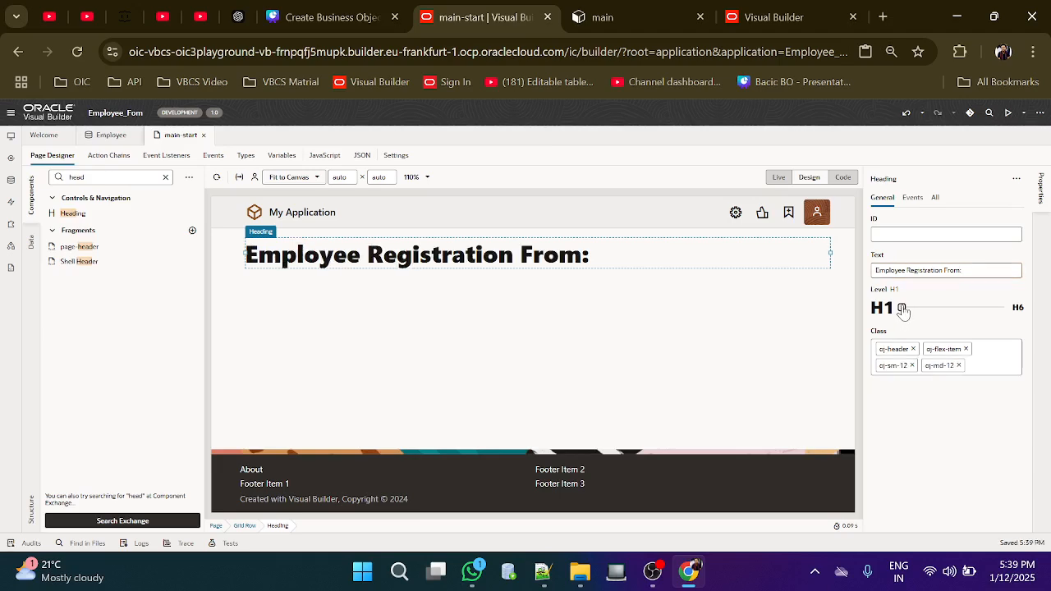
left_click_drag(900, 308, 985, 307)
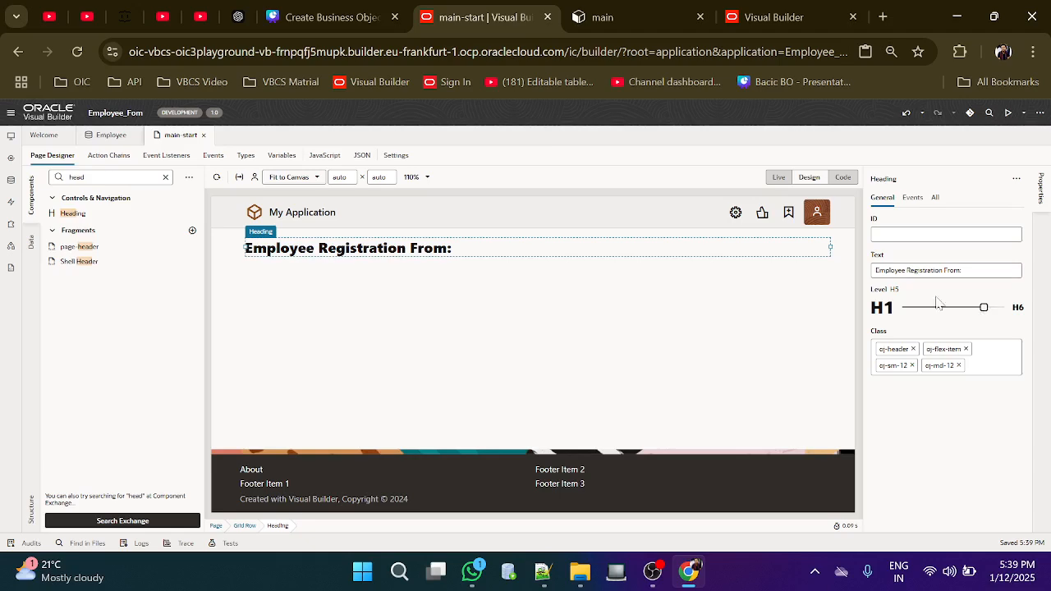
left_click(605, 296)
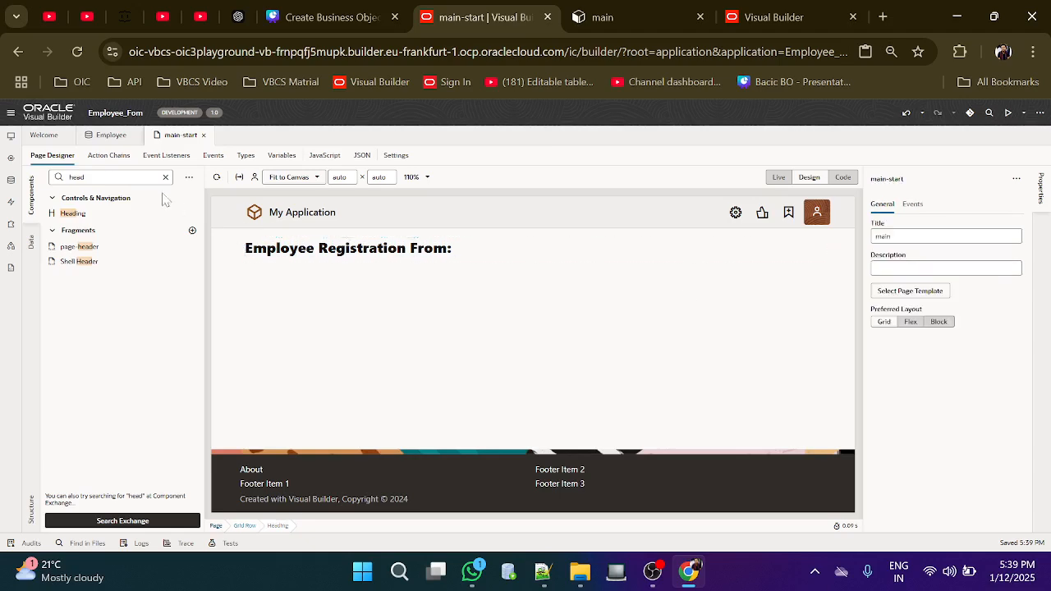
Search the palette for 'Fo' and drag a Form Layout below the heading
left_click(165, 178)
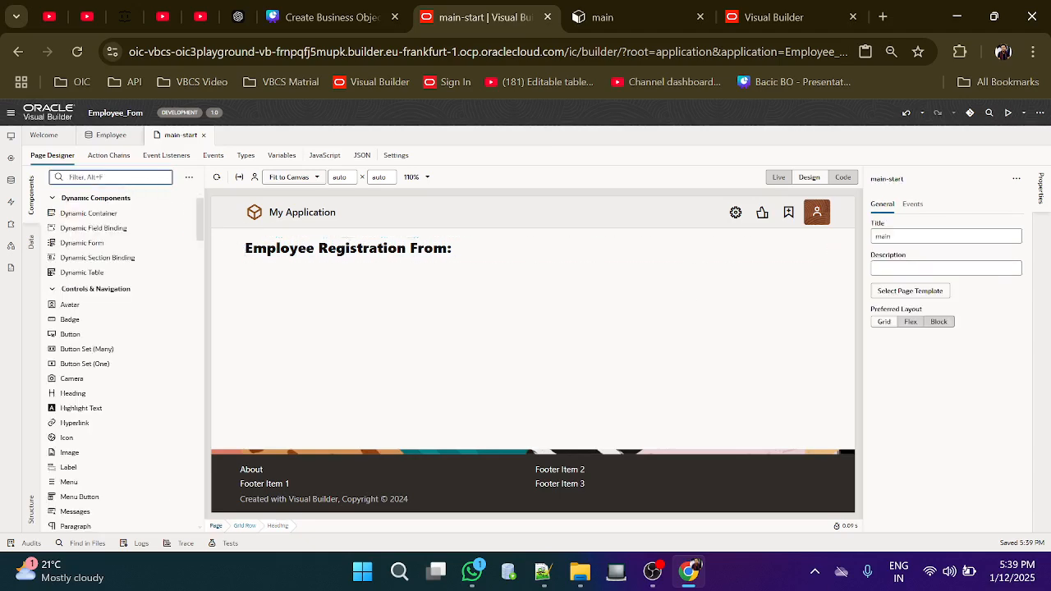
type("From")
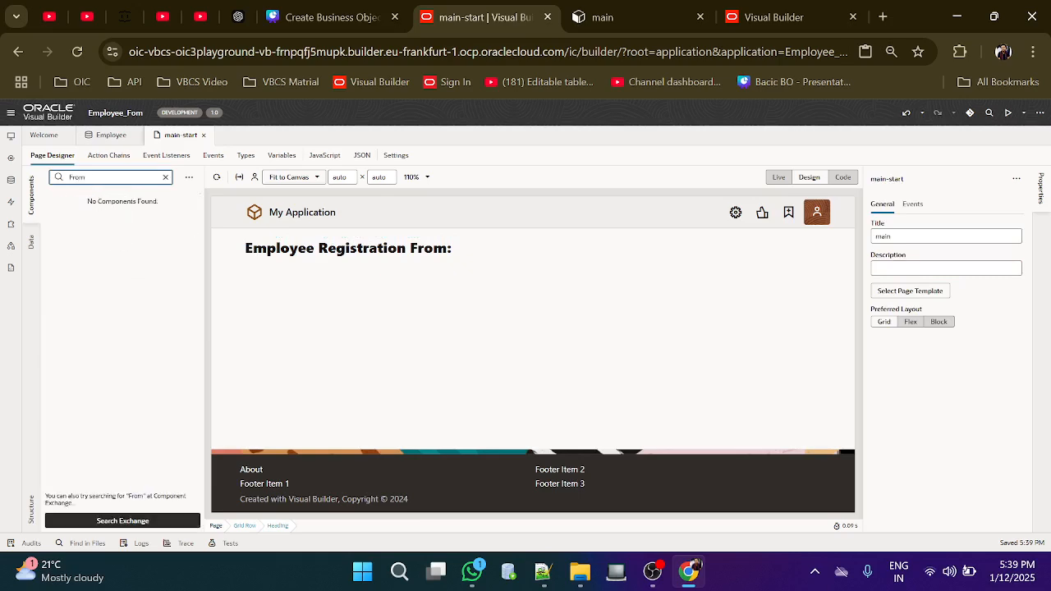
key("BackSpace")
key("BackSpace")
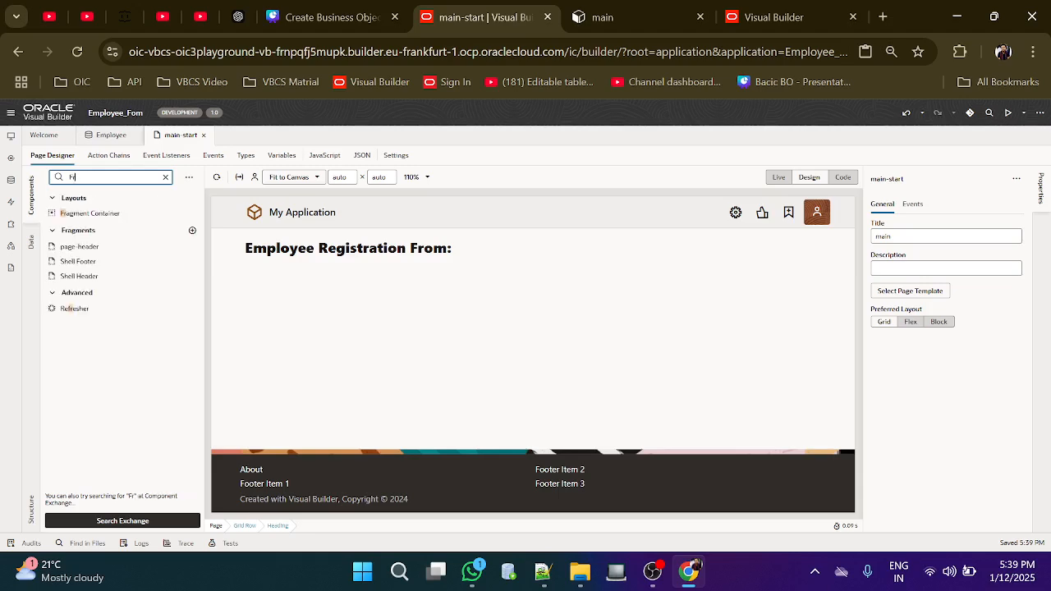
key("BackSpace")
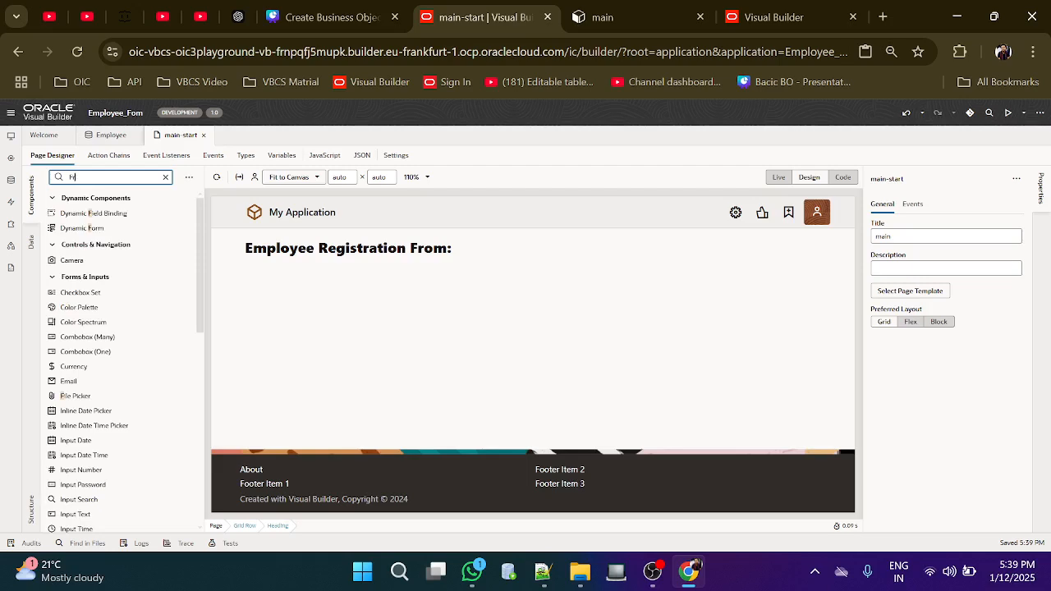
type("r")
key("BackSpace")
type("o")
scroll(120, 300, "down", 5)
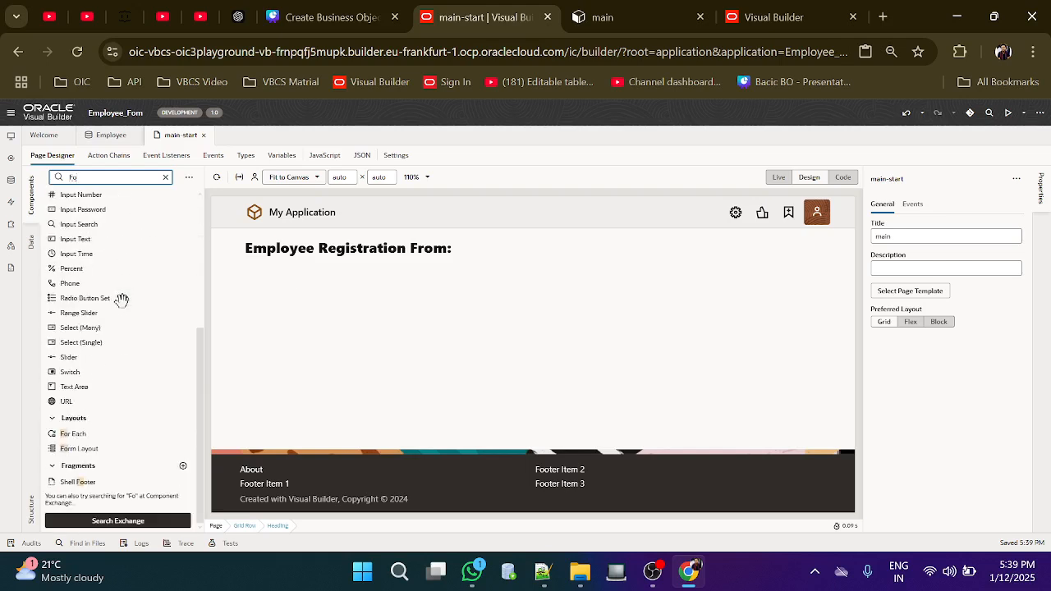
left_click(79, 465)
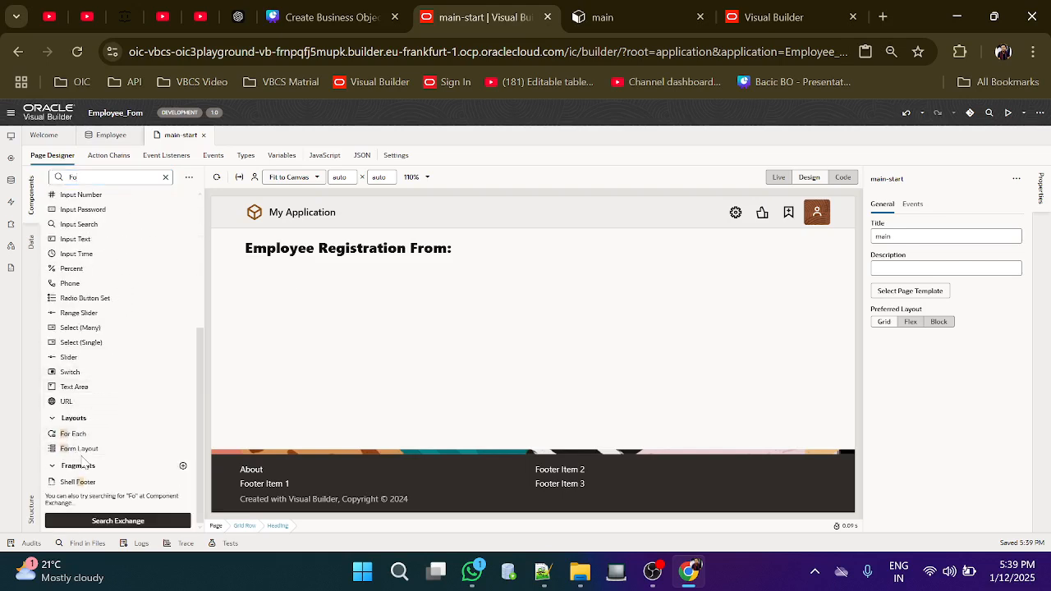
left_click_drag(78, 447, 278, 292)
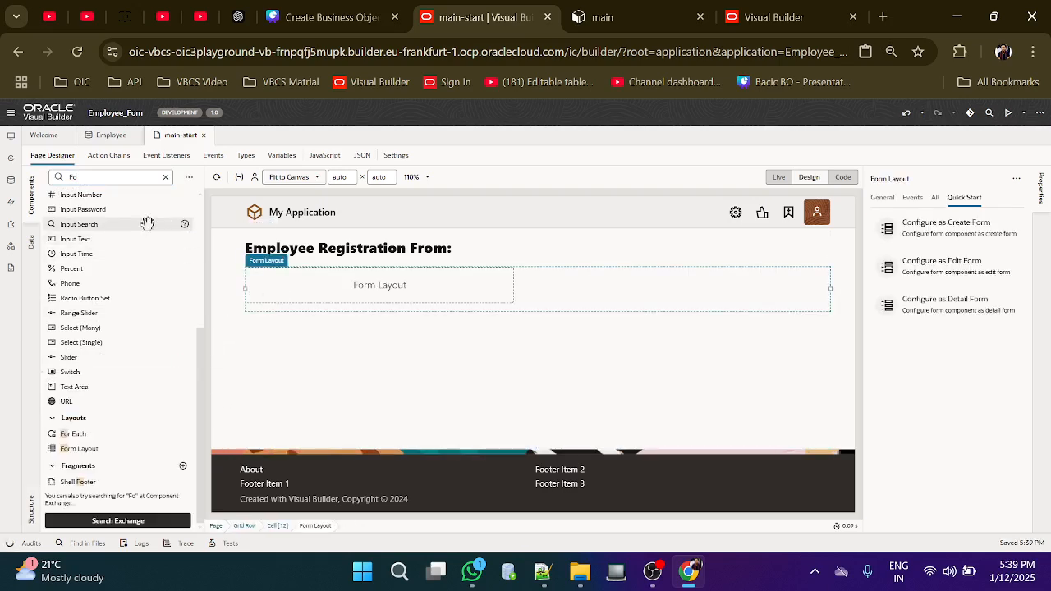
Filter the Components palette for 'Inp'
left_click(73, 177)
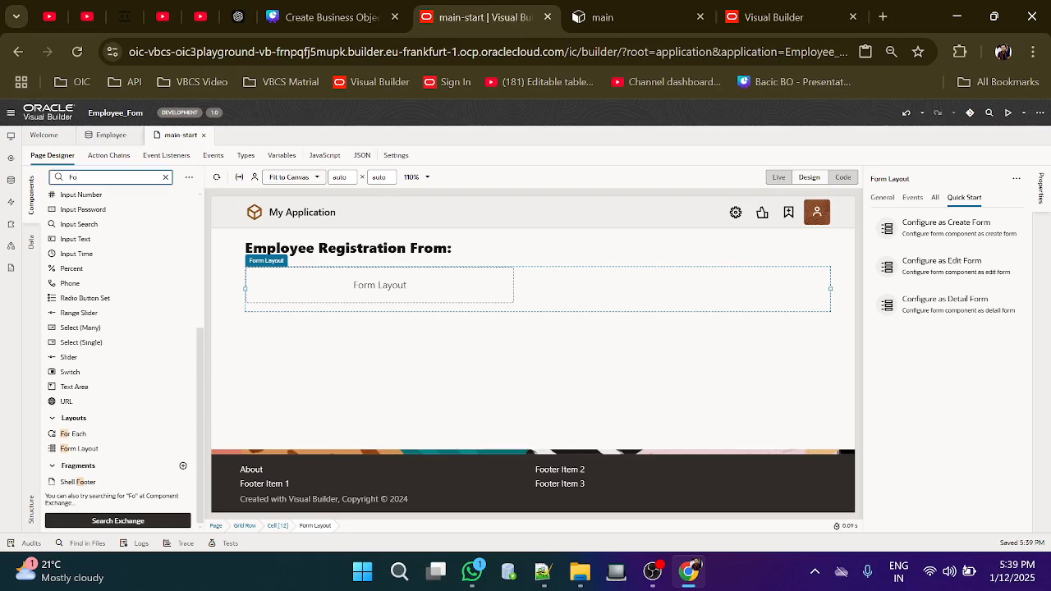
key("BackSpace")
key("BackSpace")
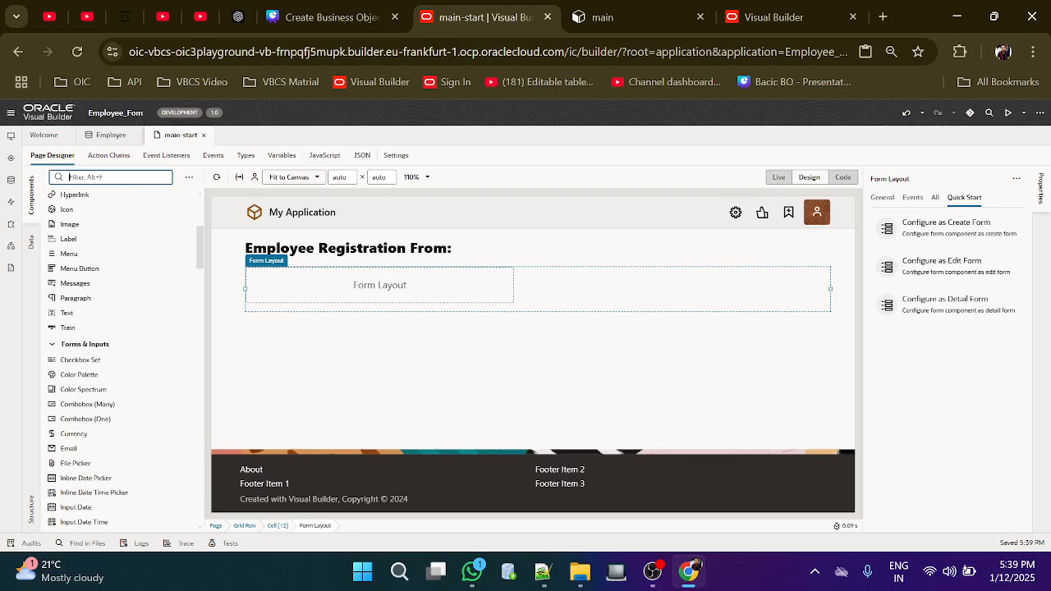
type("Inp")
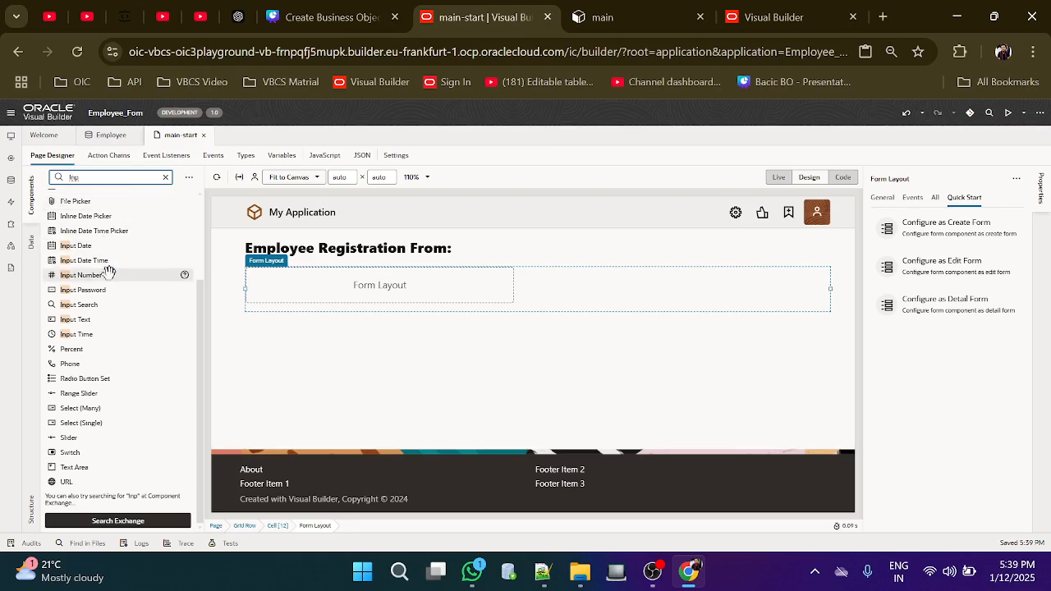
Stack five Input Text fields, each labelled Text, in the Form Layout, closing the Slots popup
left_click_drag(91, 319, 279, 280)
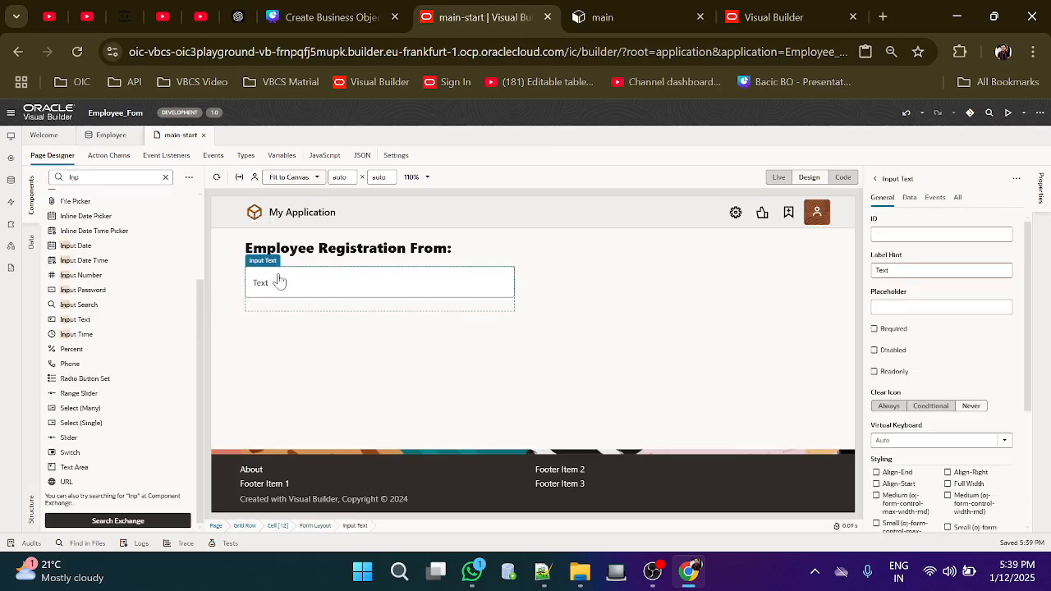
left_click_drag(84, 320, 272, 317)
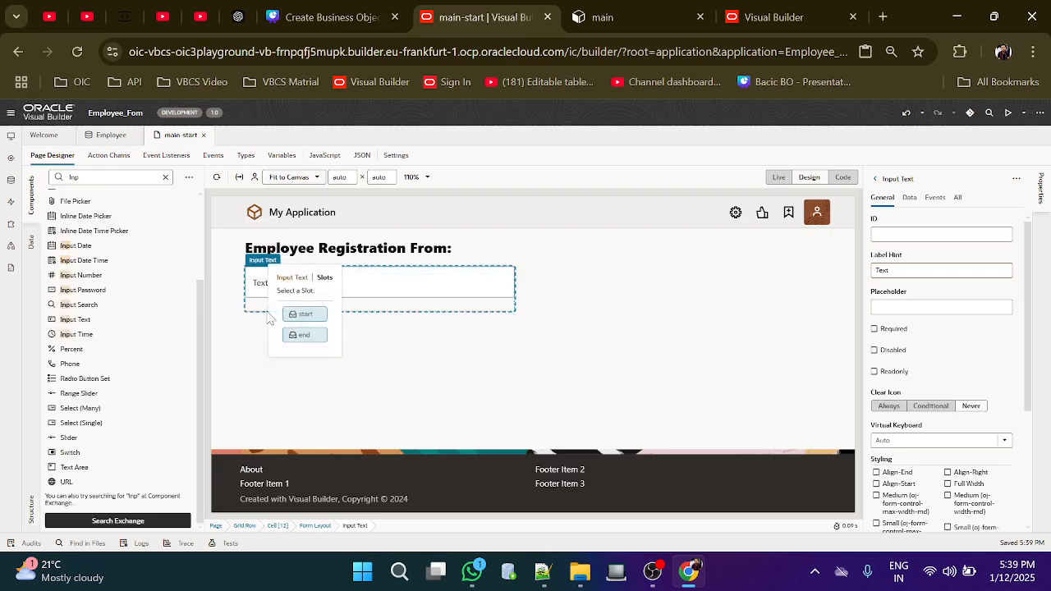
left_click(441, 346)
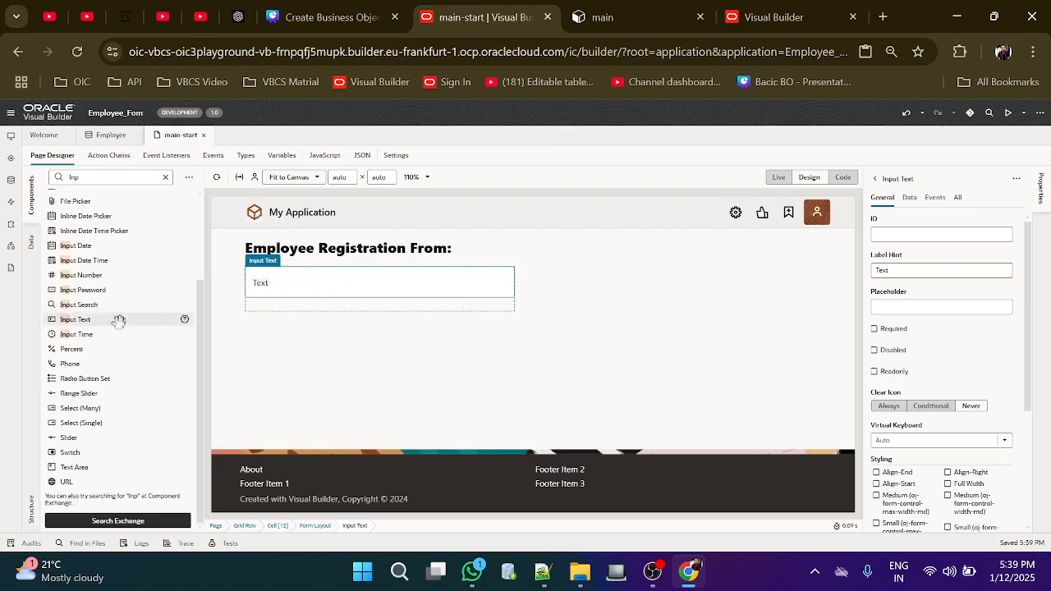
left_click_drag(80, 320, 300, 321)
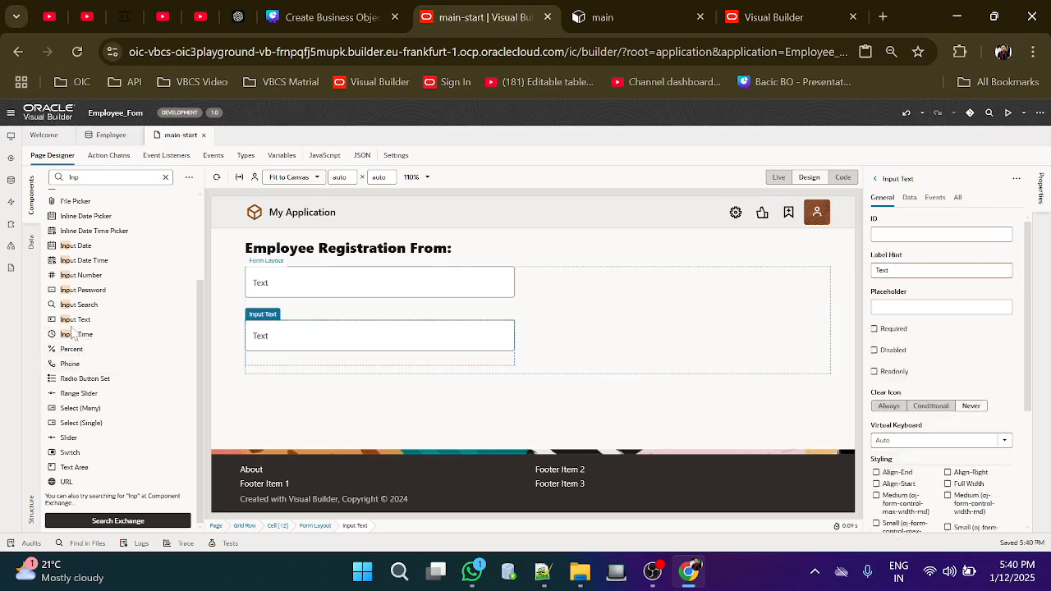
left_click_drag(69, 319, 275, 374)
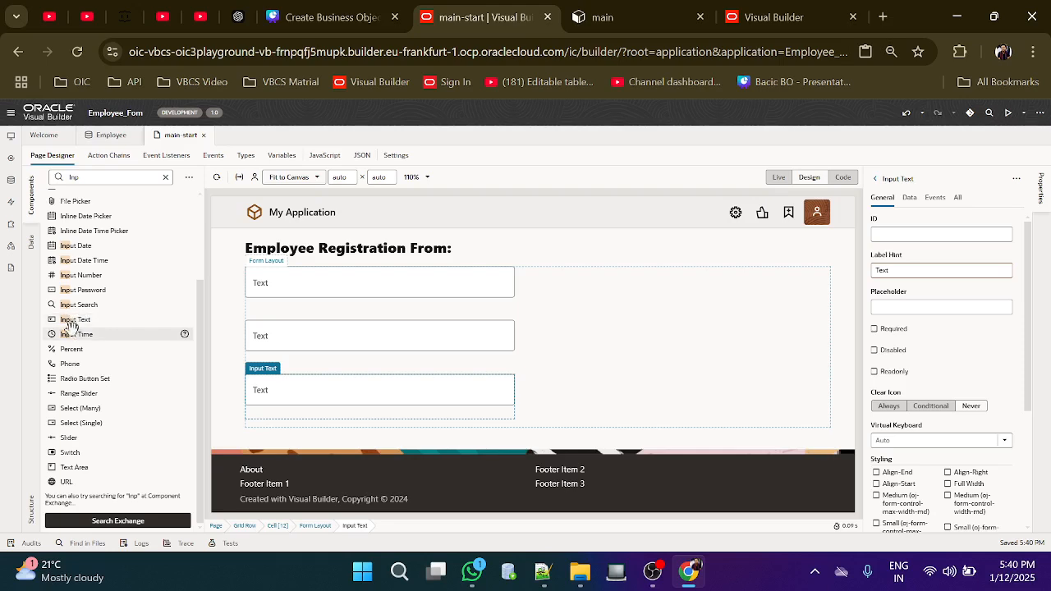
left_click_drag(82, 320, 277, 431)
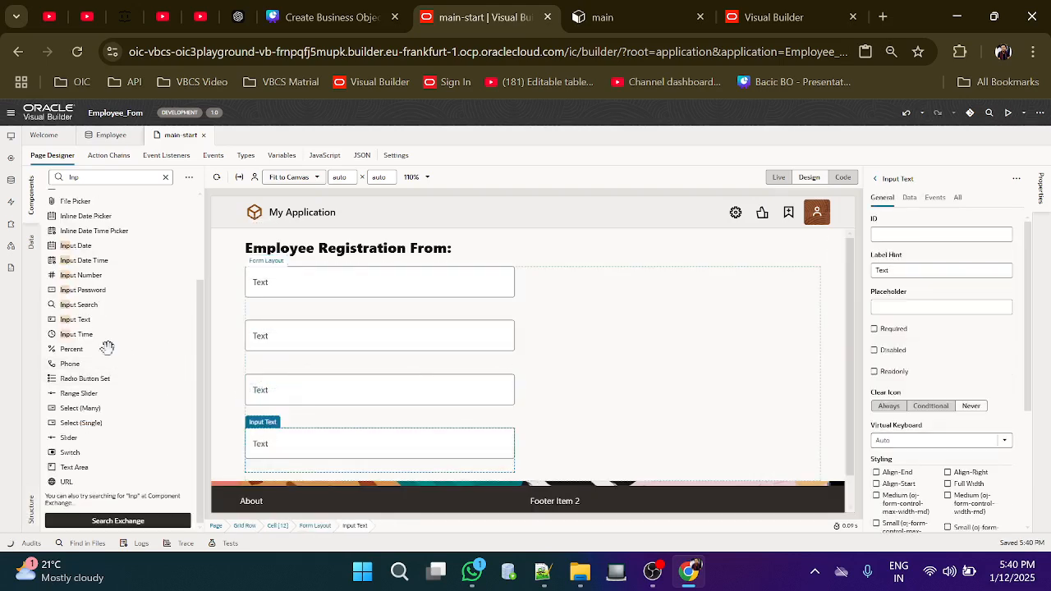
left_click_drag(77, 319, 304, 484)
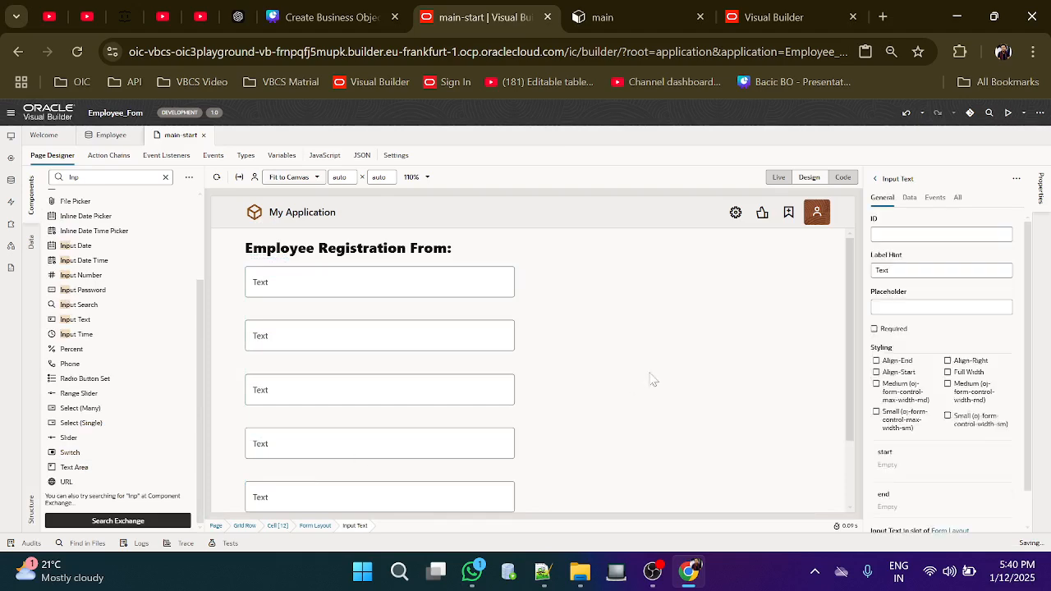
Set the Form Layout's Label Edge to Start so labels sit beside the fields
left_click(666, 369)
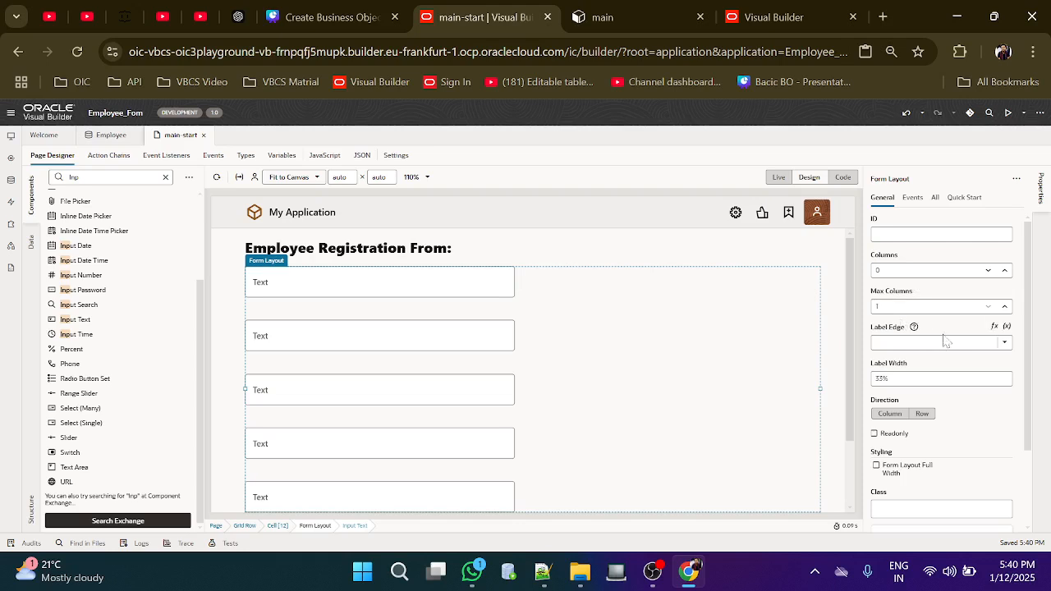
left_click(1002, 344)
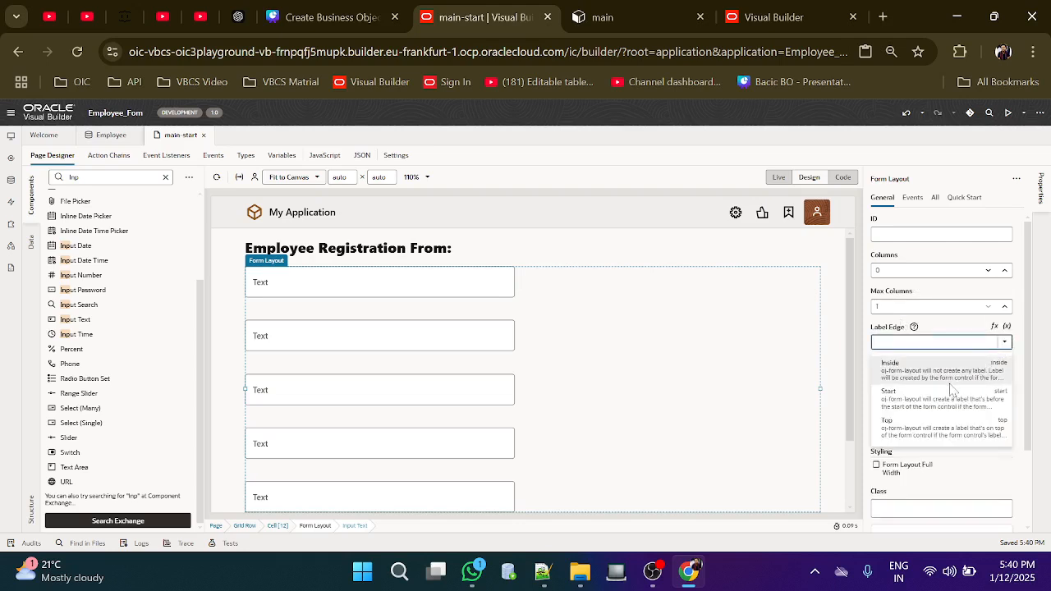
left_click(919, 399)
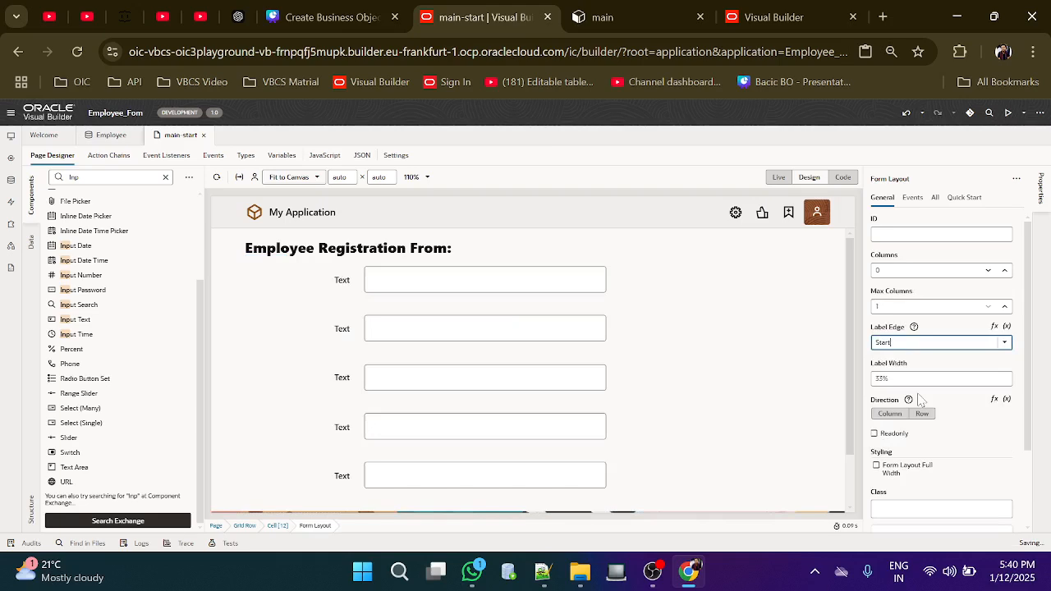
Set the form layout's User Assistance Density to Compact
left_click(936, 202)
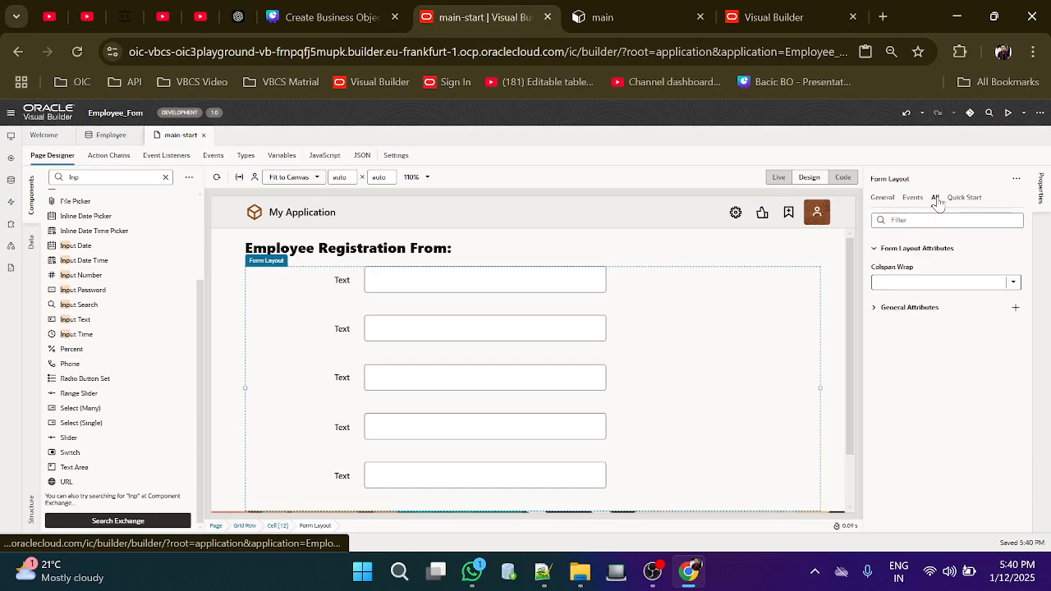
scroll(944, 378, "down", 3)
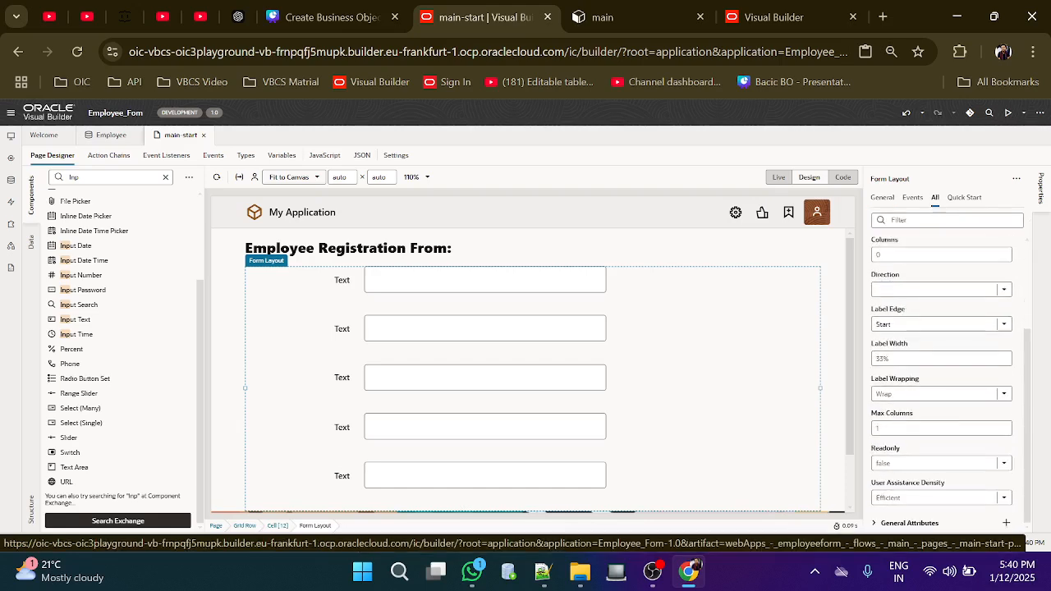
left_click(1004, 499)
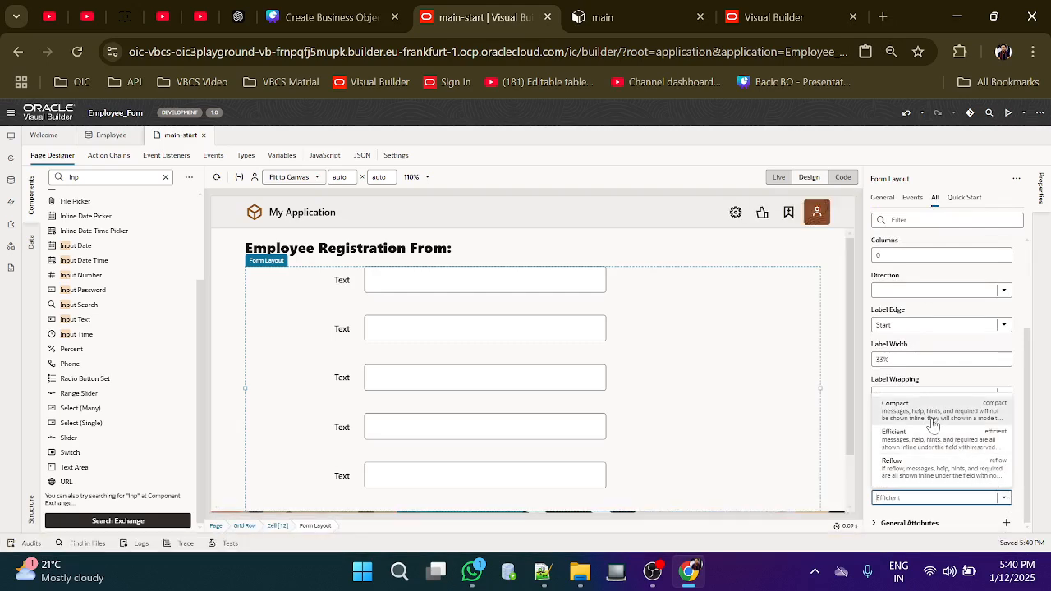
left_click(931, 411)
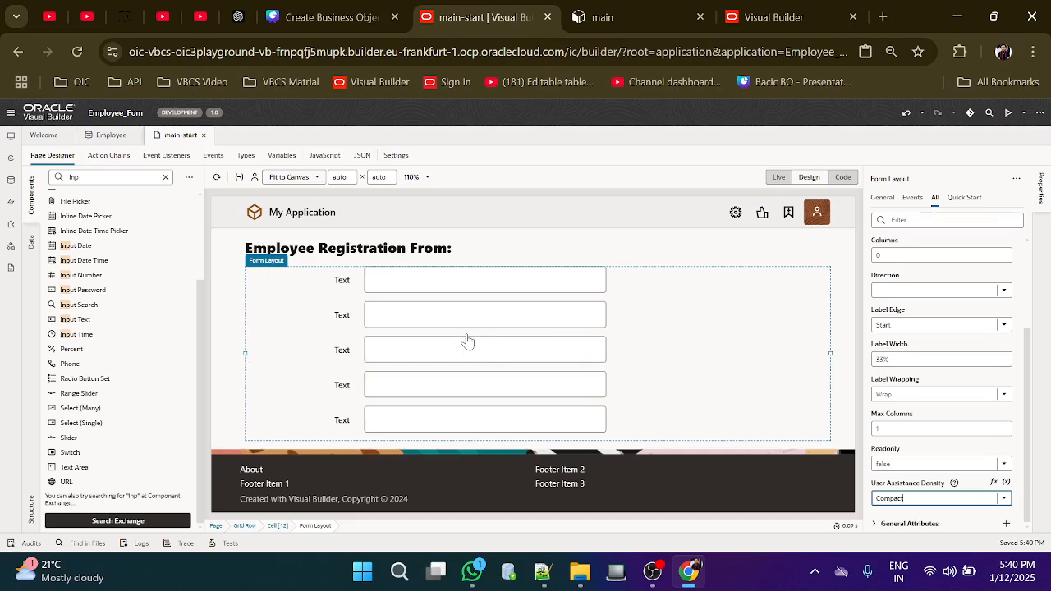
left_click(563, 289)
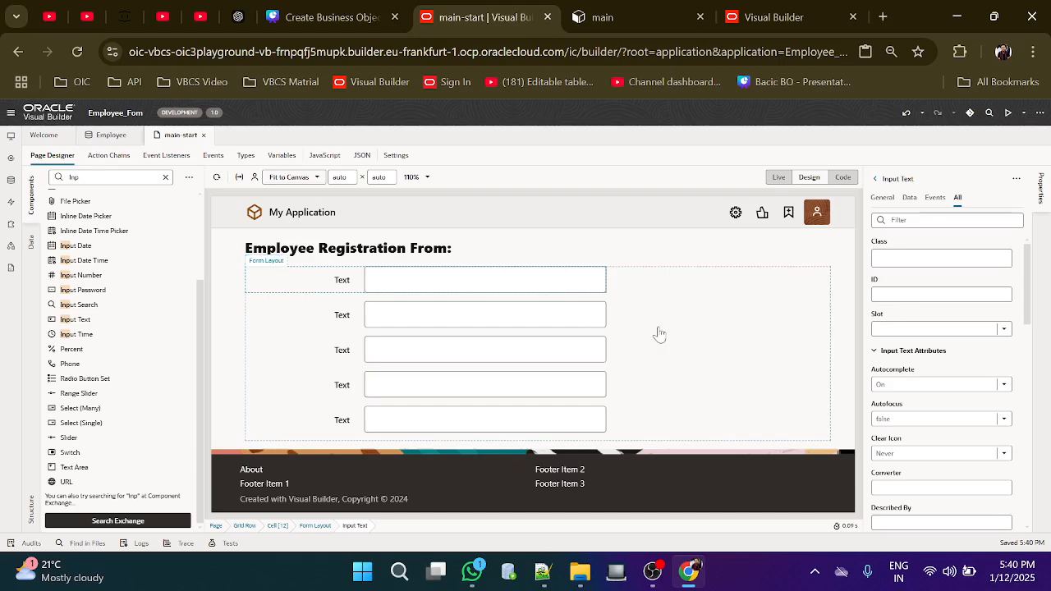
Set the first two fields' Label Hints to Employee Name and Employee Id
left_click(883, 199)
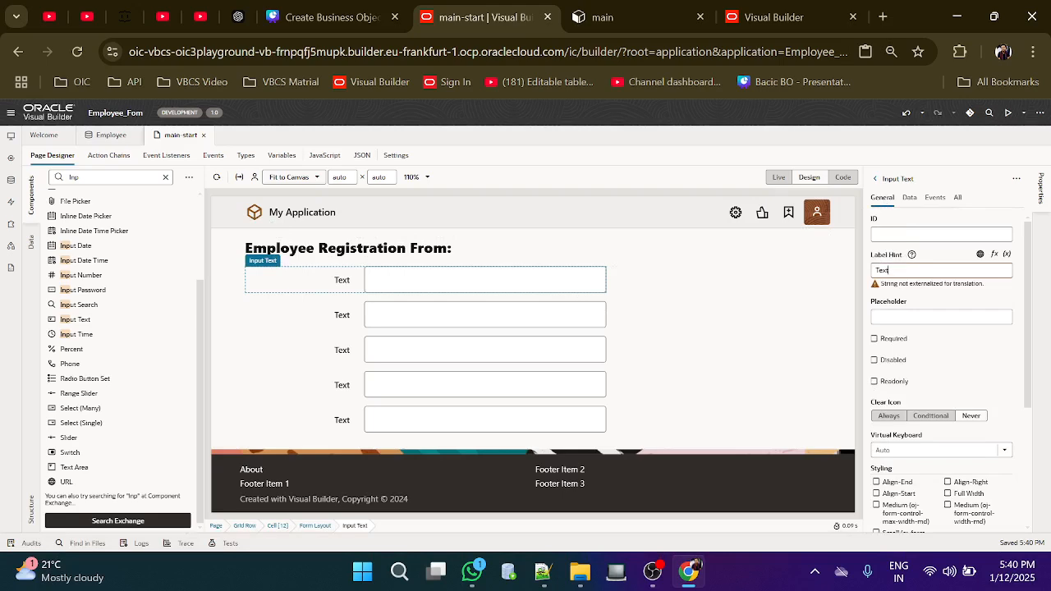
key("BackSpace")
key("BackSpace")
key("BackSpace")
type("Employee Nam")
left_click(604, 282)
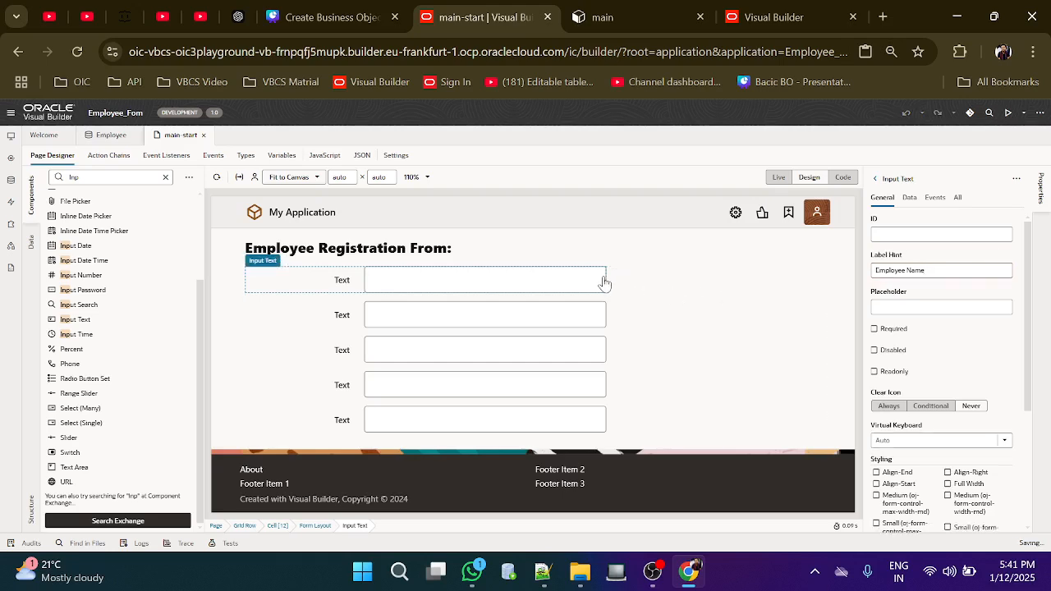
left_click(575, 315)
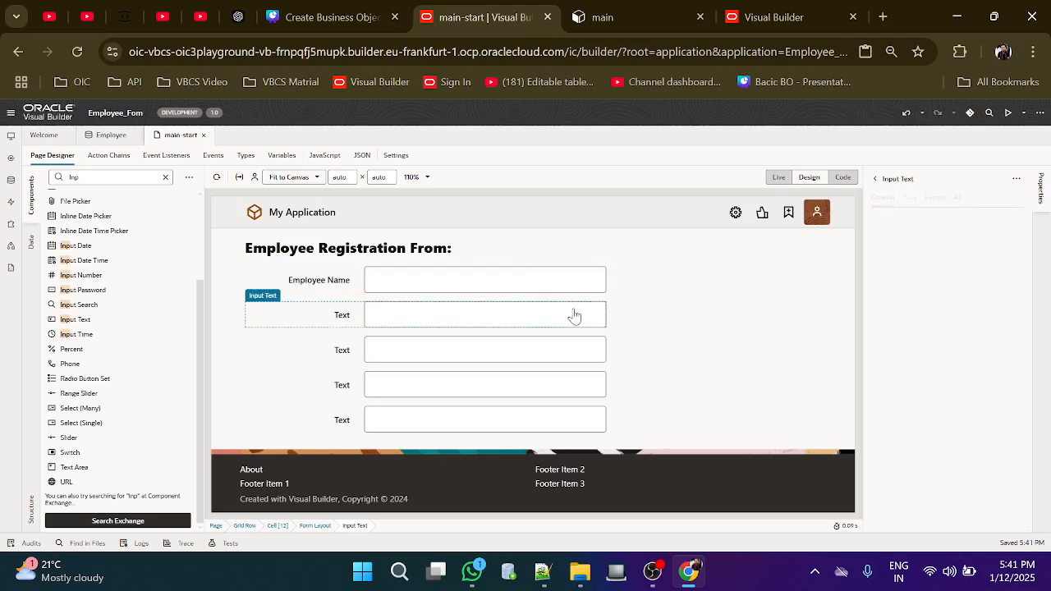
left_click(936, 270)
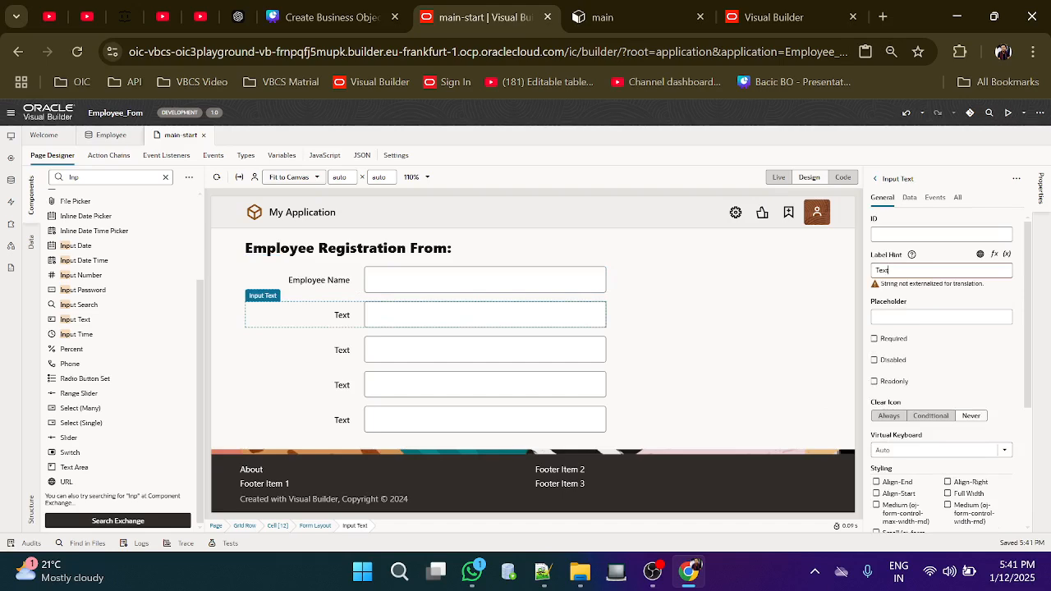
key("BackSpace")
key("BackSpace")
type("Employee Id")
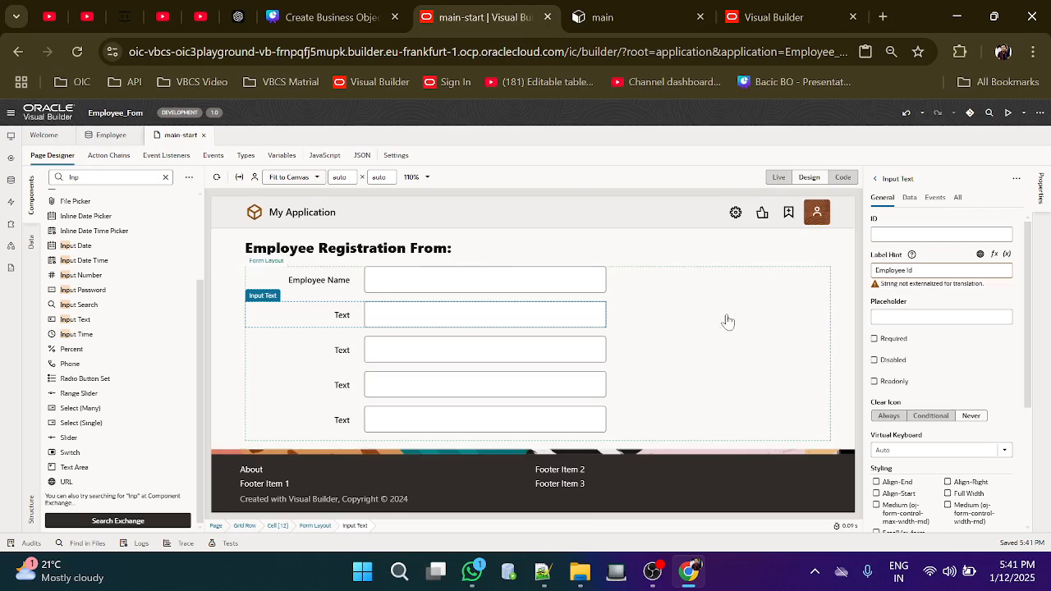
left_click(582, 350)
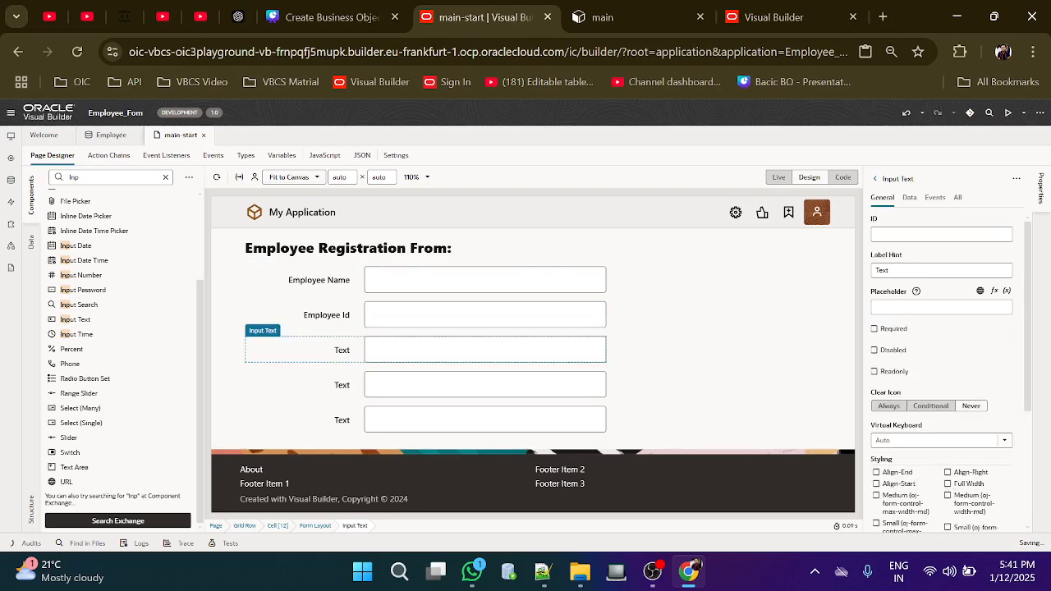
Change the third field's Label Hint to Mobile
left_click(903, 272)
key("BackSpace")
key("BackSpace")
key("BackSpace")
type("Mobile")
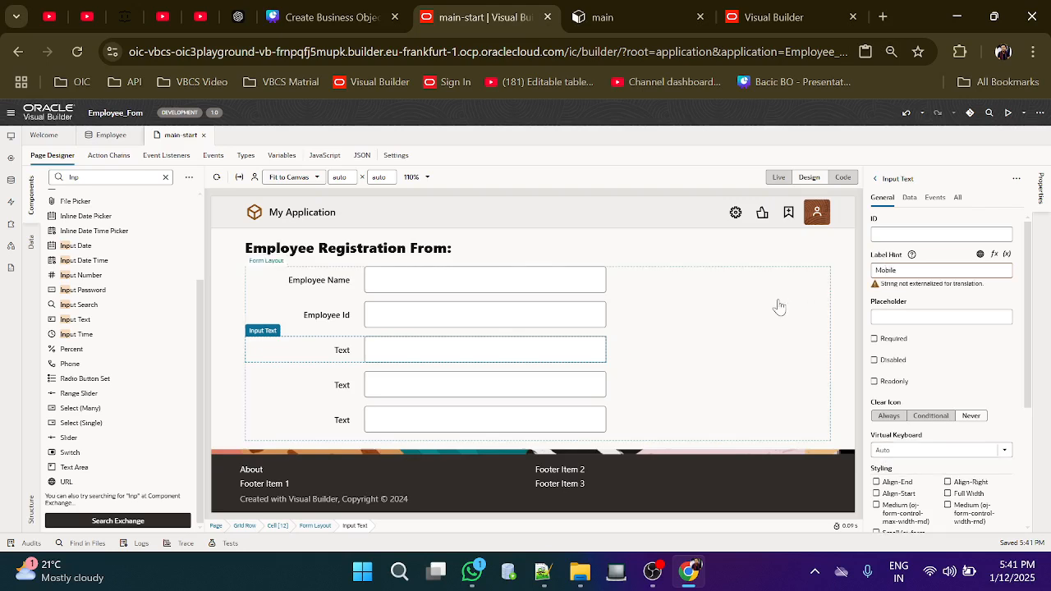
left_click(482, 384)
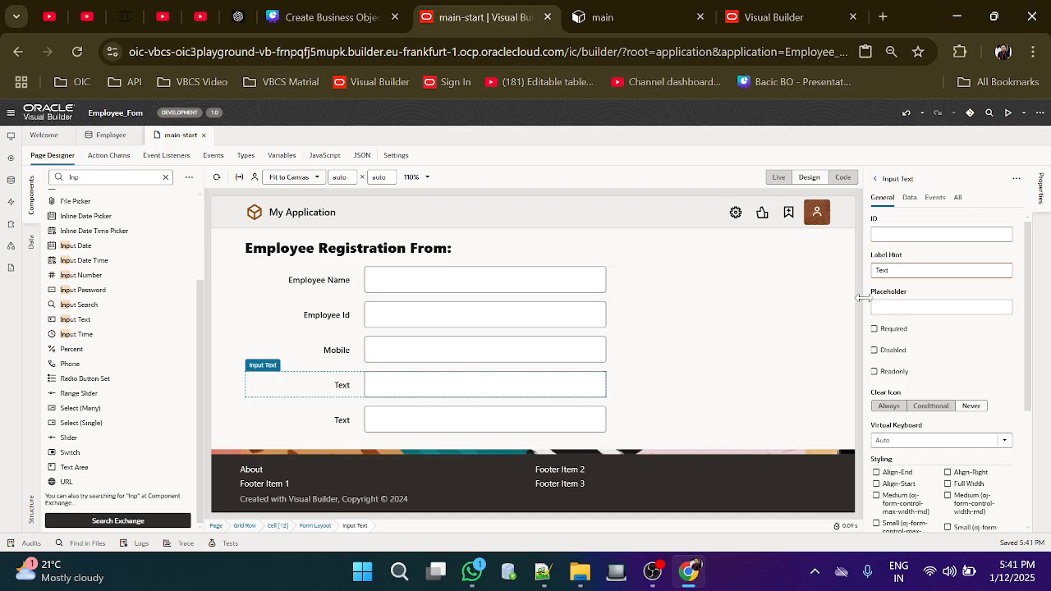
Set the last two fields' Label Hints to Email and Department
left_click(911, 270)
key("BackSpace")
key("BackSpace")
key("BackSpace")
type("Em")
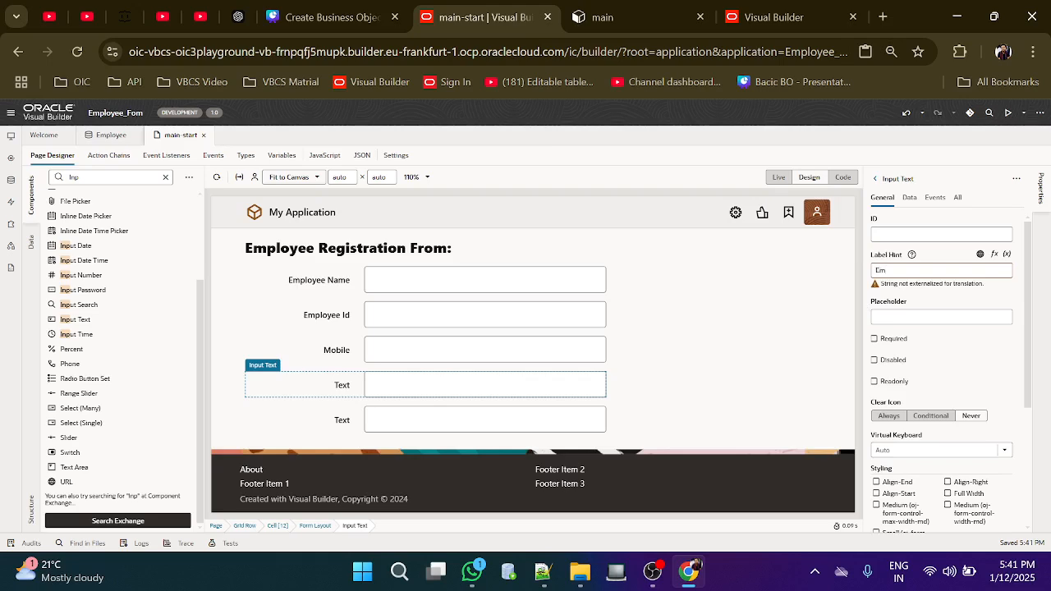
type("ail")
left_click(547, 424)
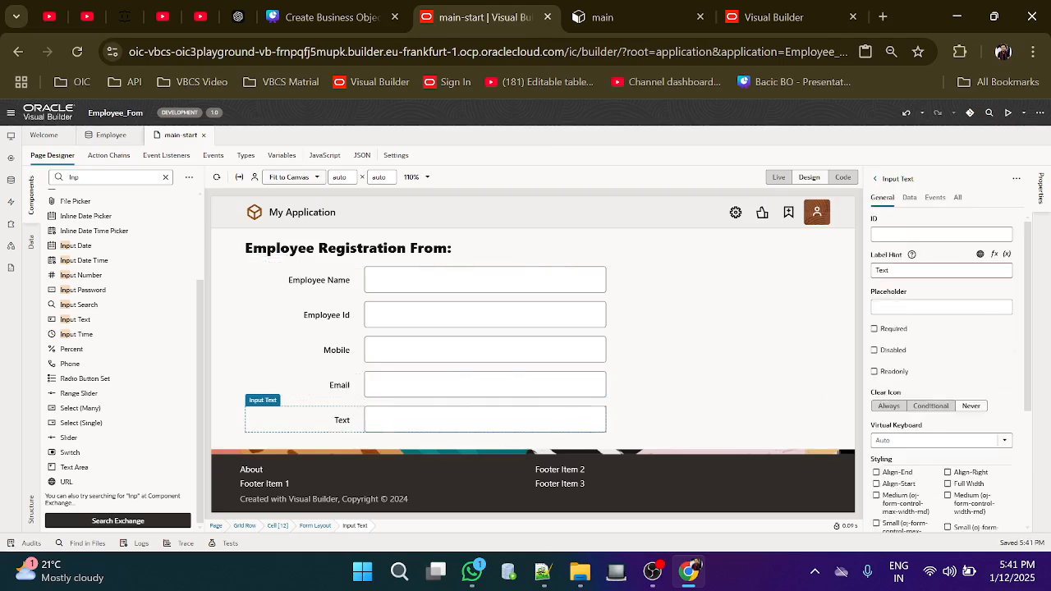
left_click(902, 271)
key("BackSpace")
key("BackSpace")
key("BackSpace")
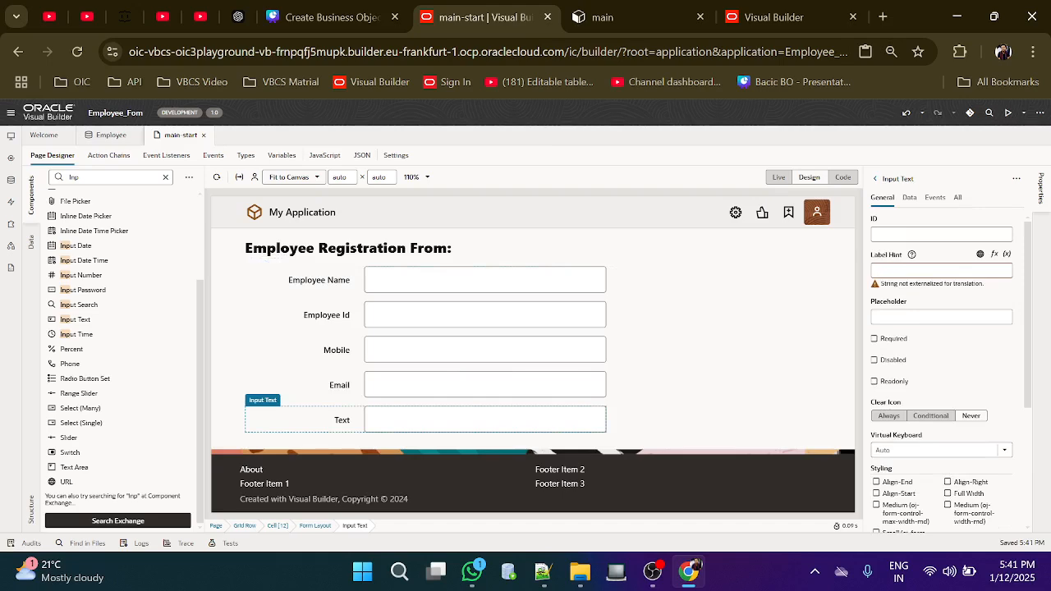
type("Department")
left_click(735, 317)
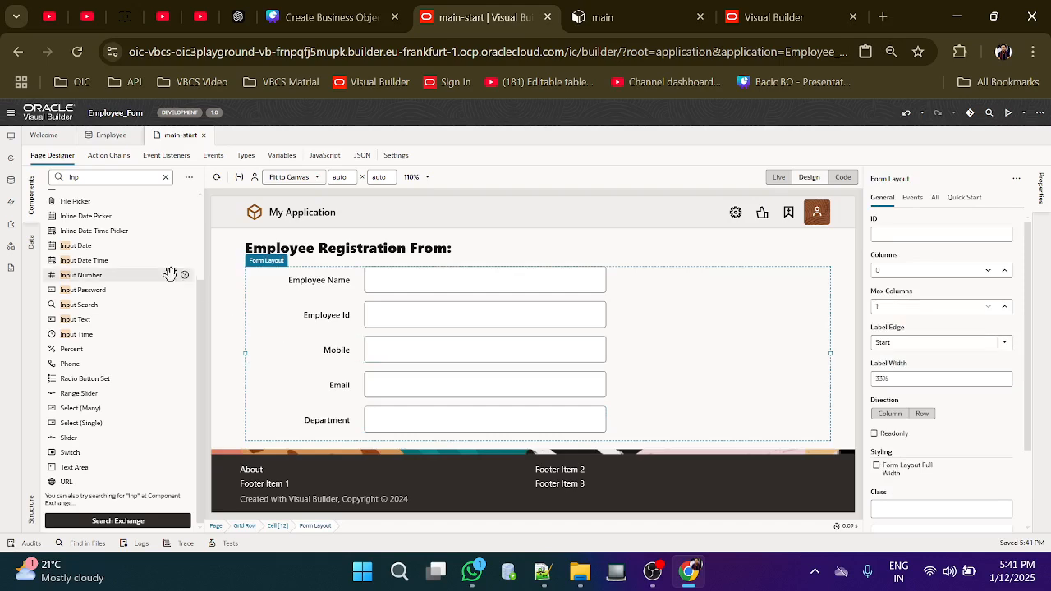
Filter the Components palette for 'but' and place a Button below the form fields
left_click(97, 177)
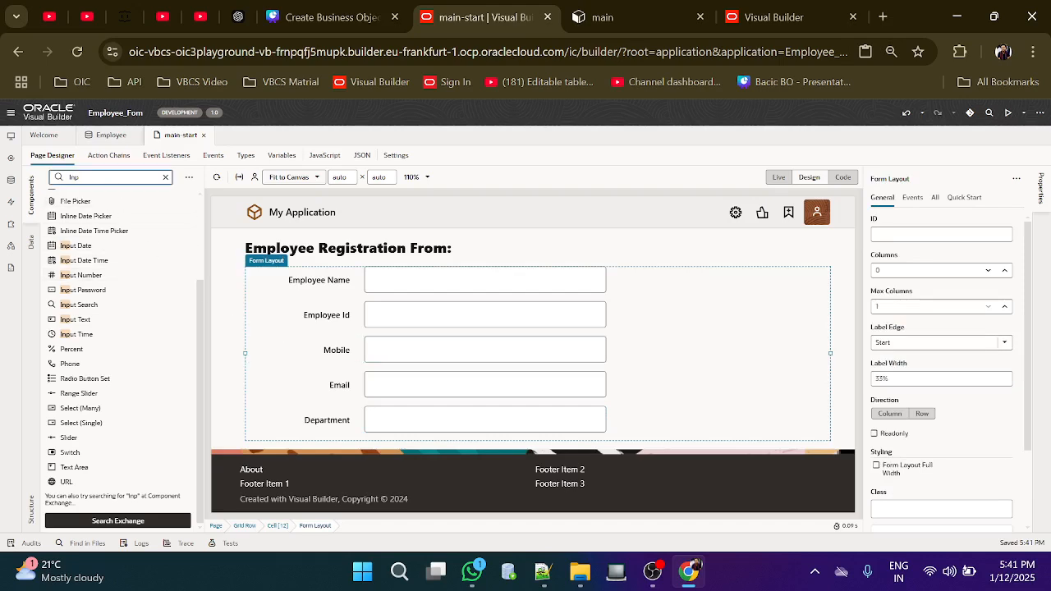
key("BackSpace")
key("BackSpace")
key("BackSpace")
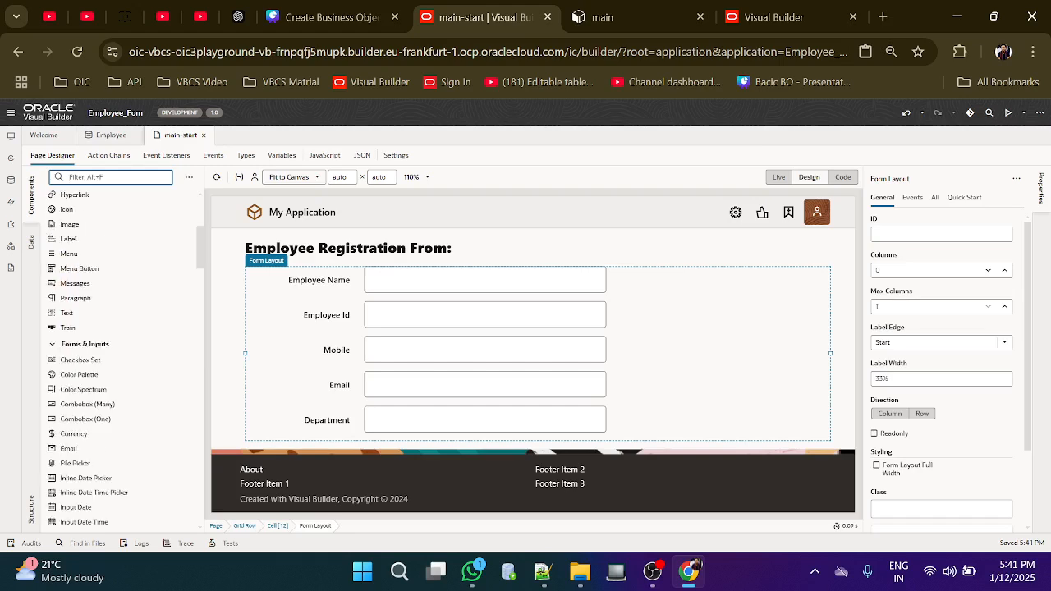
type("but")
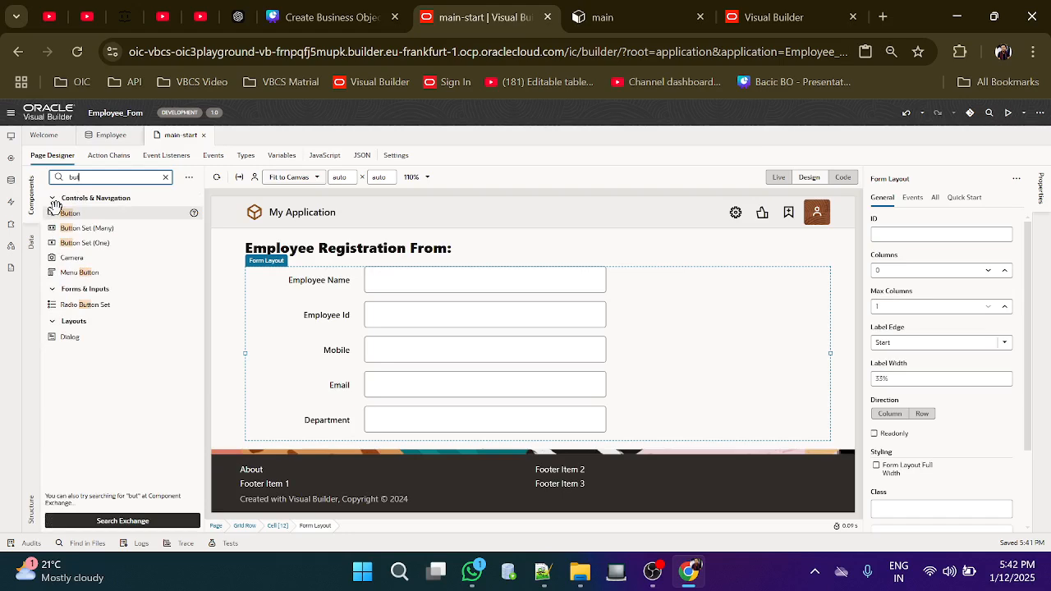
left_click_drag(57, 212, 369, 449)
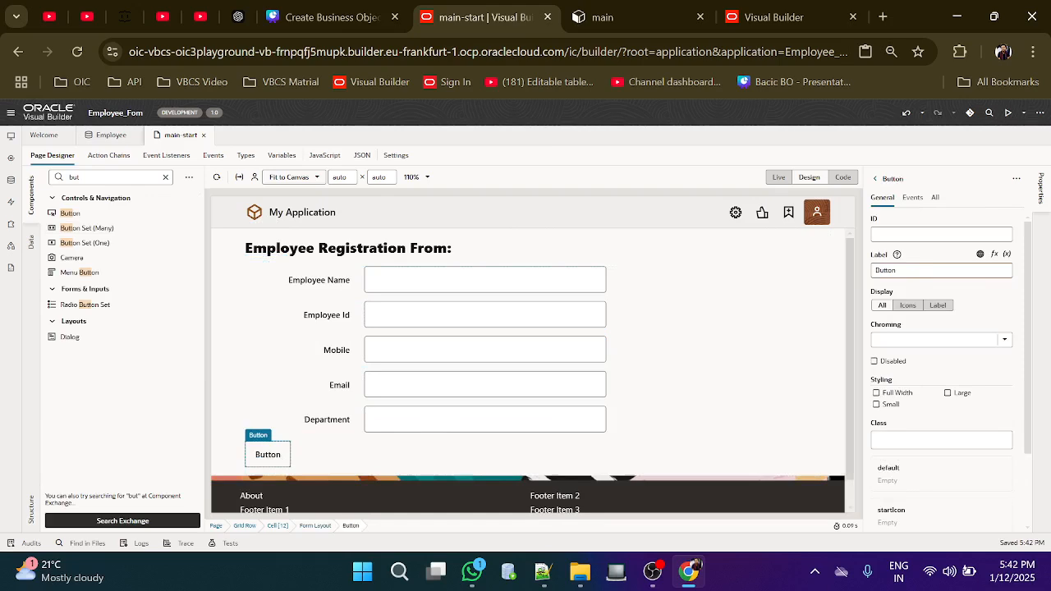
Label the button Submit and set its Chroming to Call To Action
left_click(903, 270)
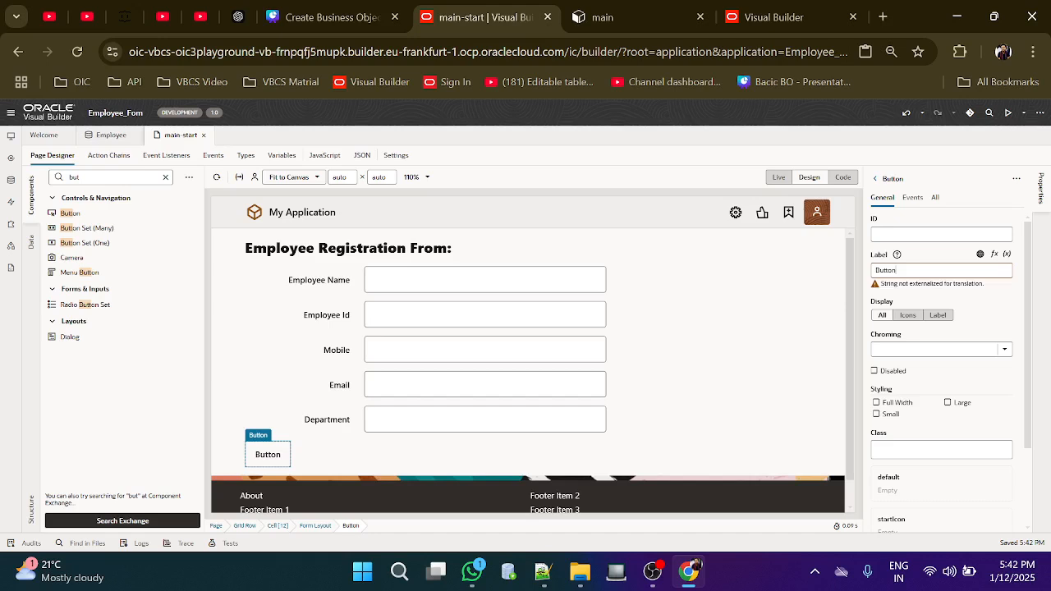
key("BackSpace")
key("BackSpace")
key("BackSpace")
key("BackSpace")
key("BackSpace")
type("Submi")
left_click(752, 323)
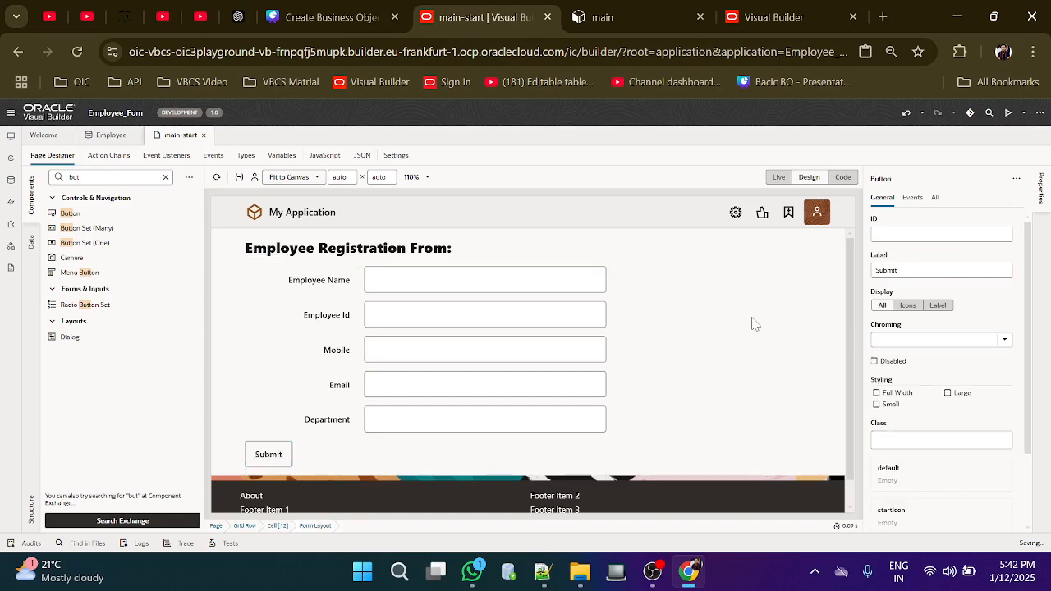
left_click(279, 458)
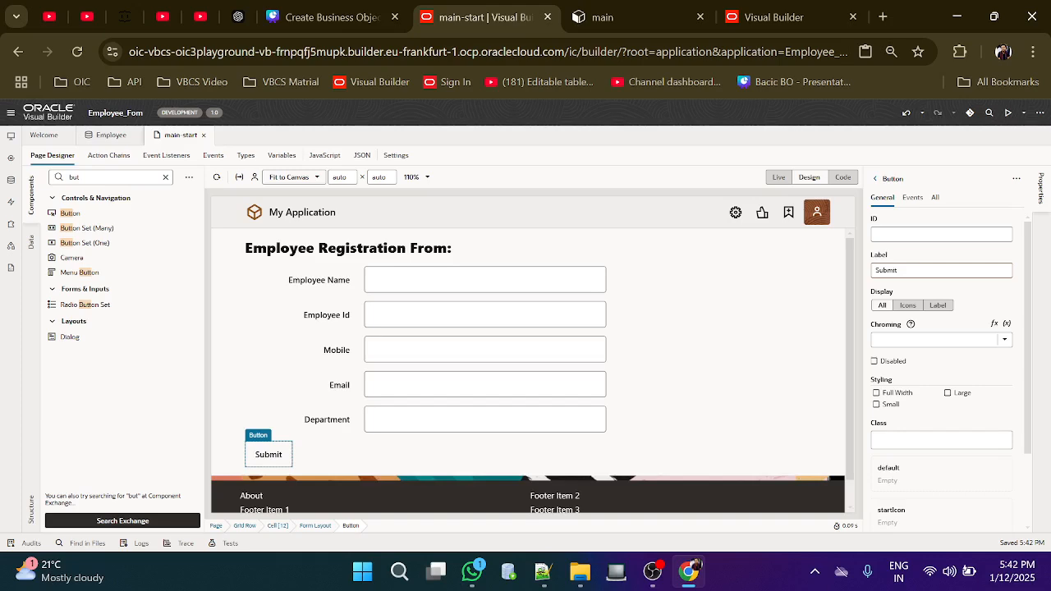
left_click(1003, 341)
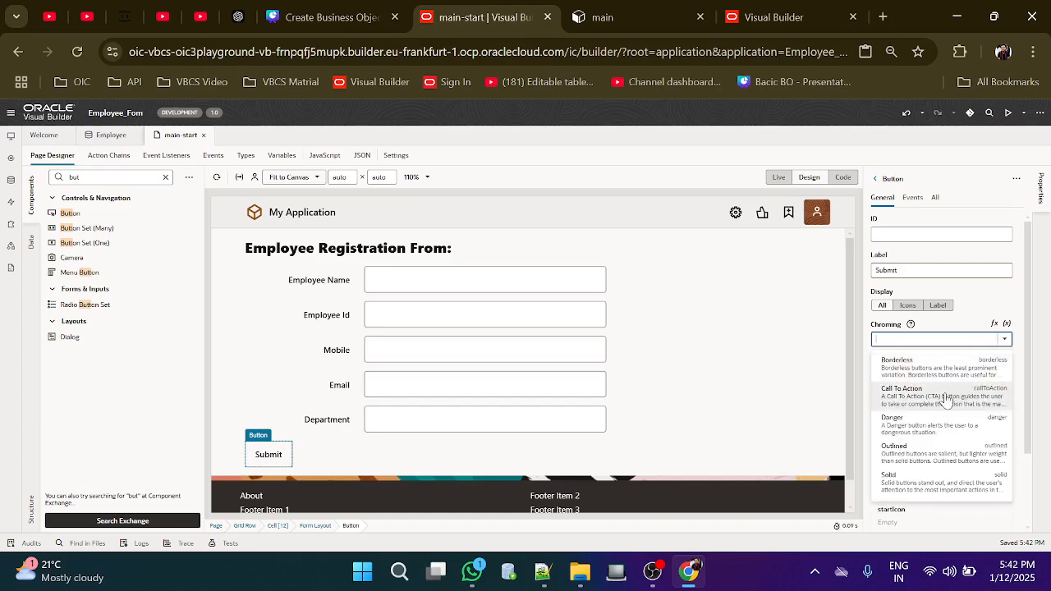
left_click(946, 400)
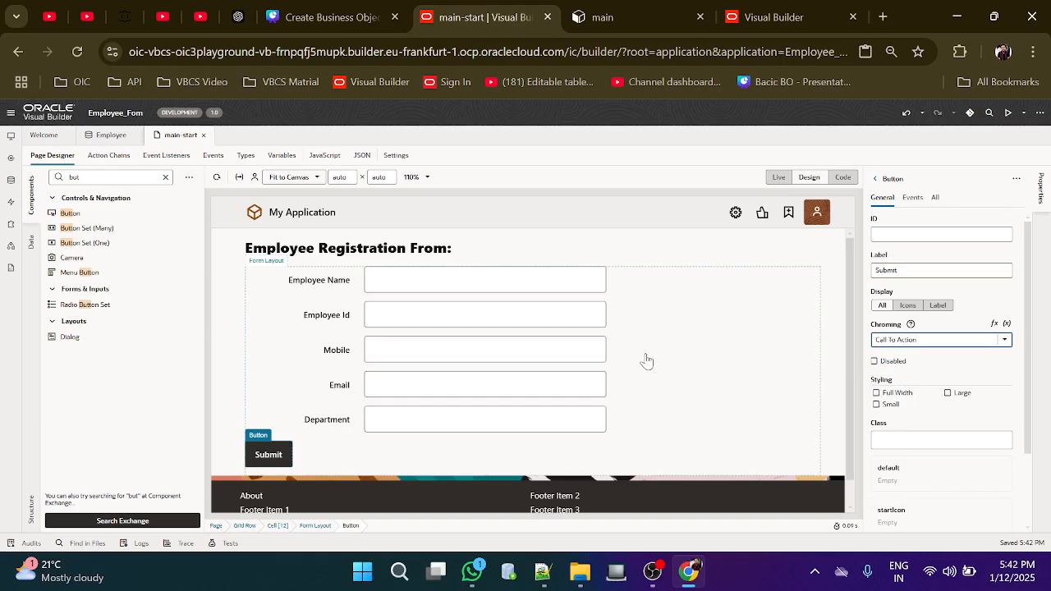
scroll(646, 361, "down", 2)
scroll(646, 361, "up", 2)
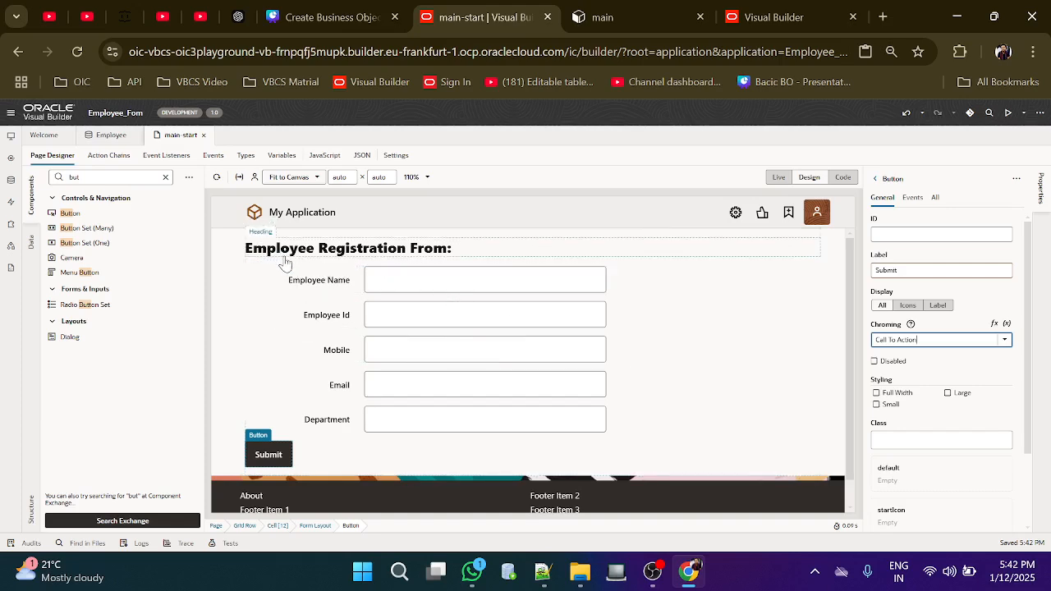
Start a new type From Endpoint on the Types tab using POST /Employee
left_click(244, 156)
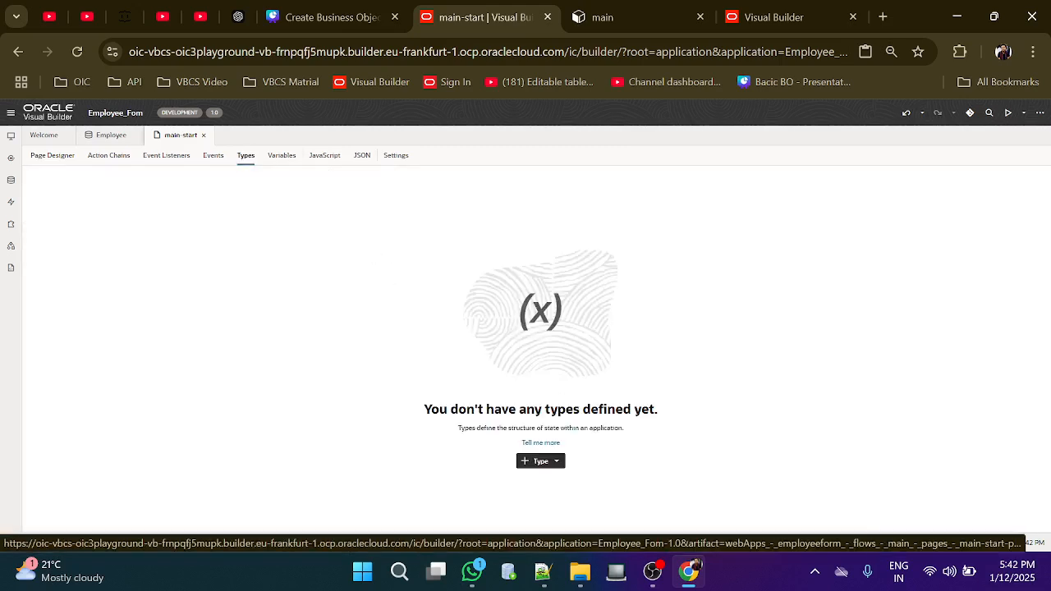
left_click(547, 464)
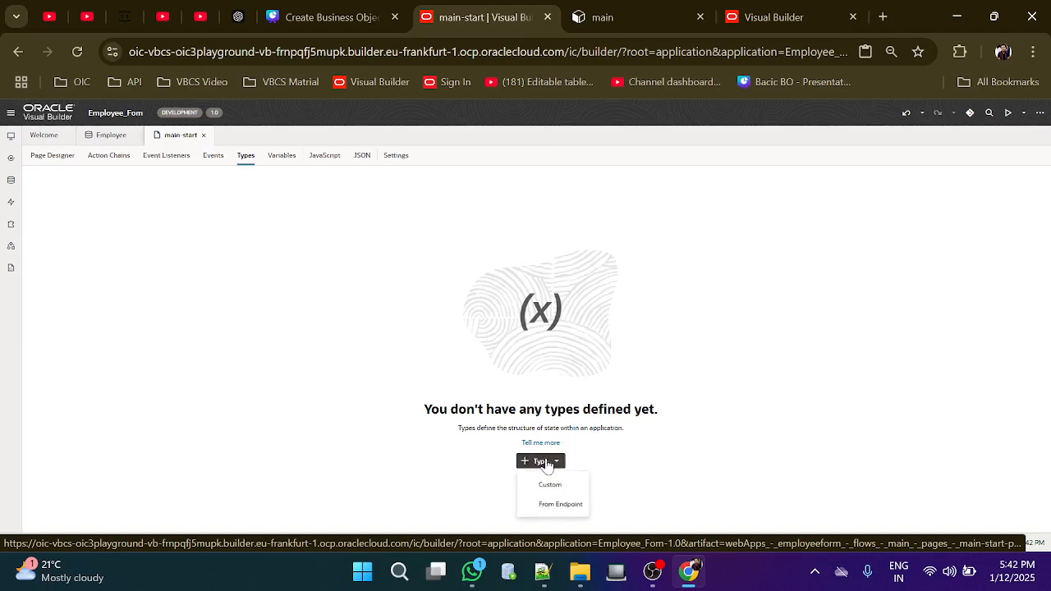
left_click(565, 506)
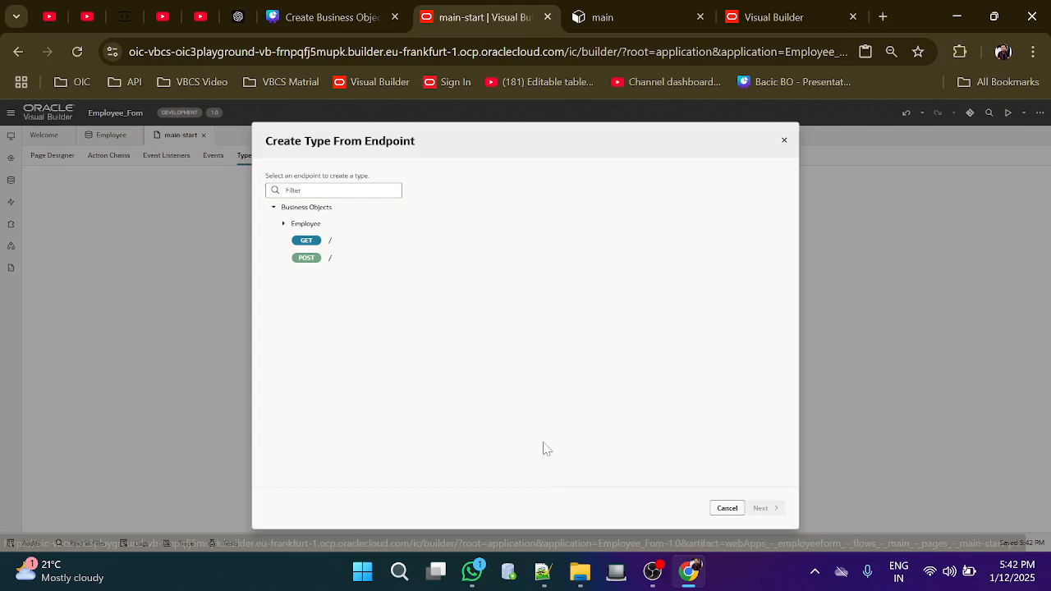
left_click(283, 225)
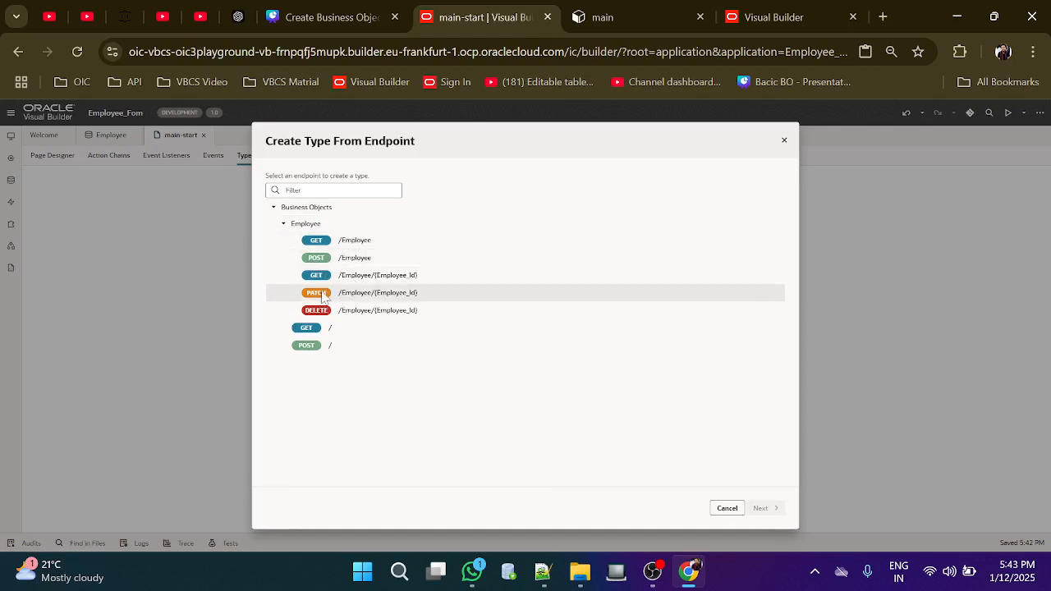
left_click(361, 261)
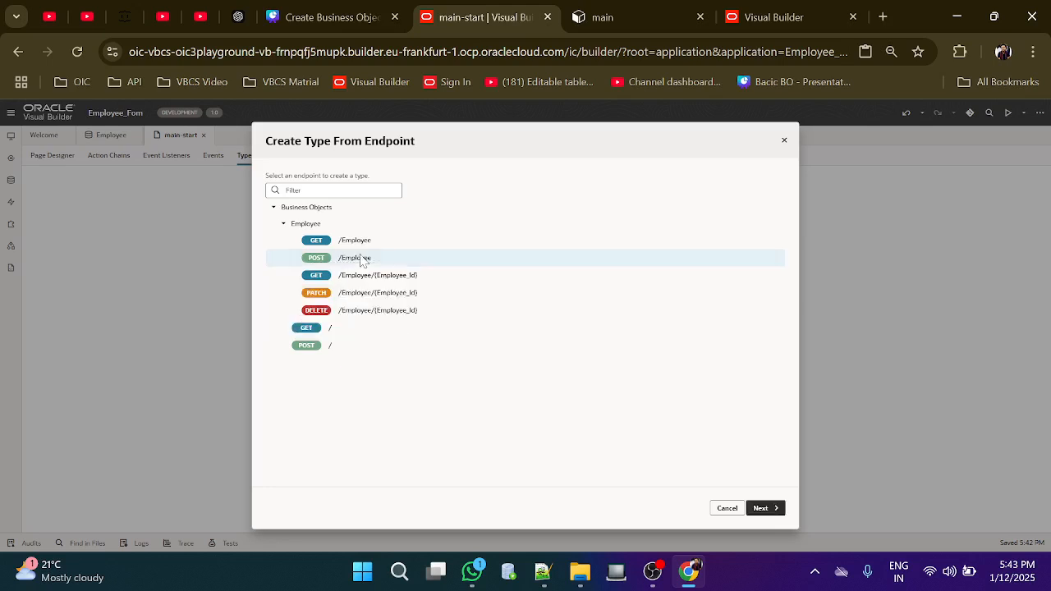
left_click(761, 508)
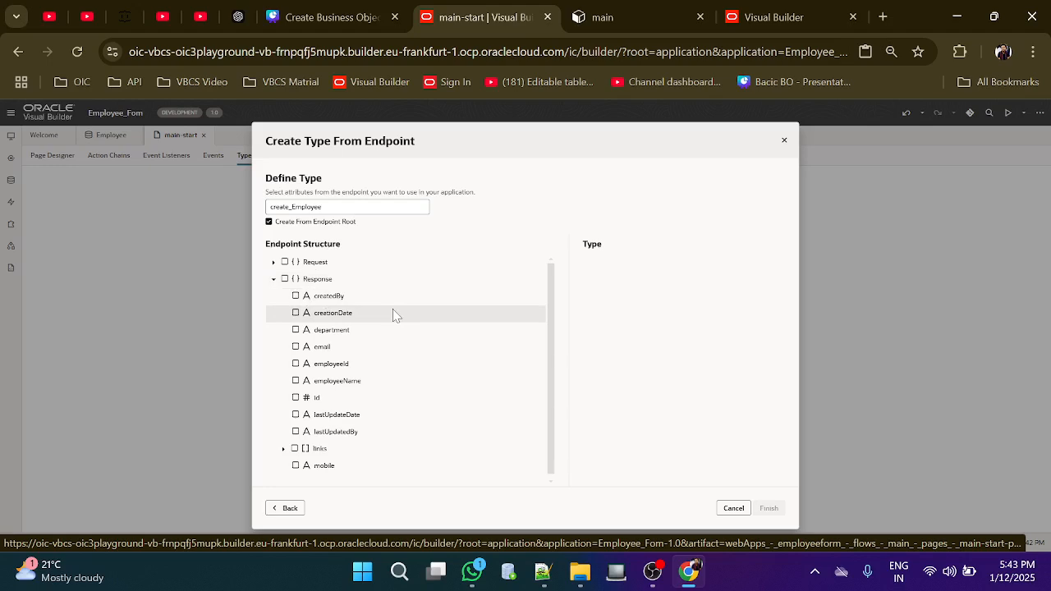
Include employeeName, employeeId, mobile, email and department, and finish the create_Employee type
left_click(295, 381)
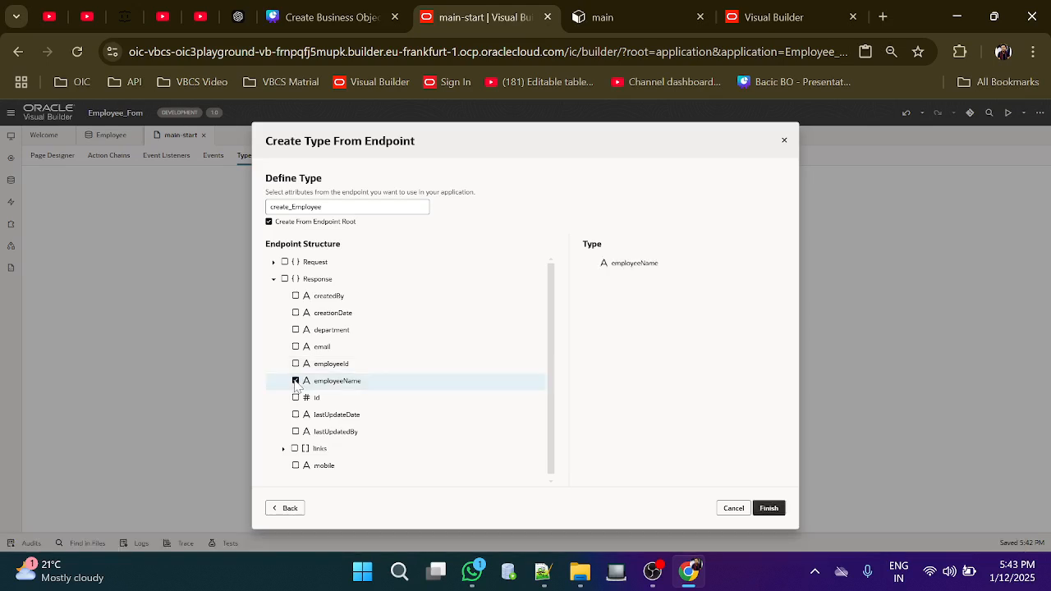
left_click(296, 366)
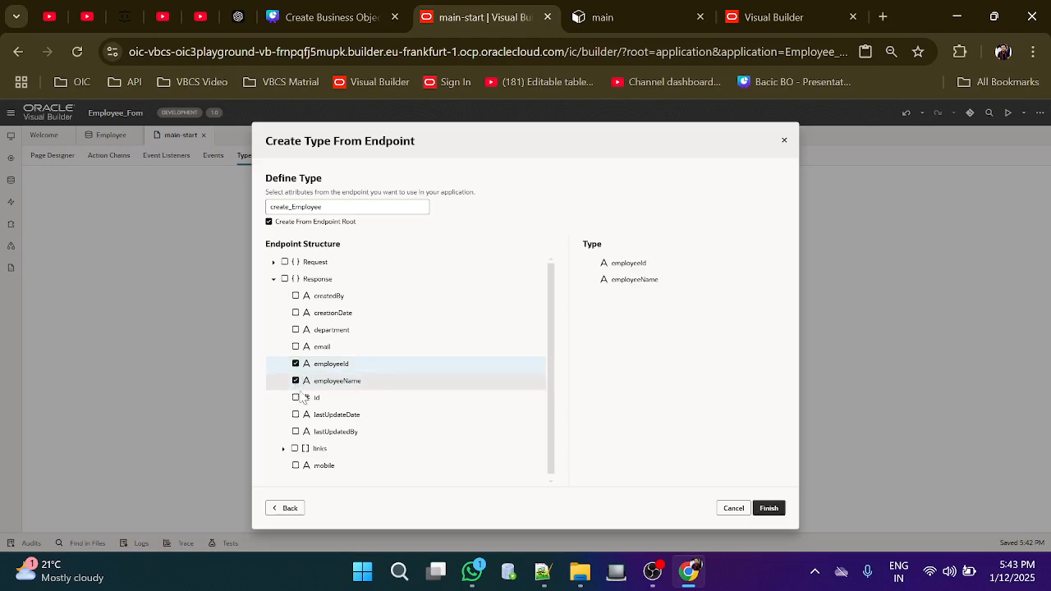
left_click(295, 466)
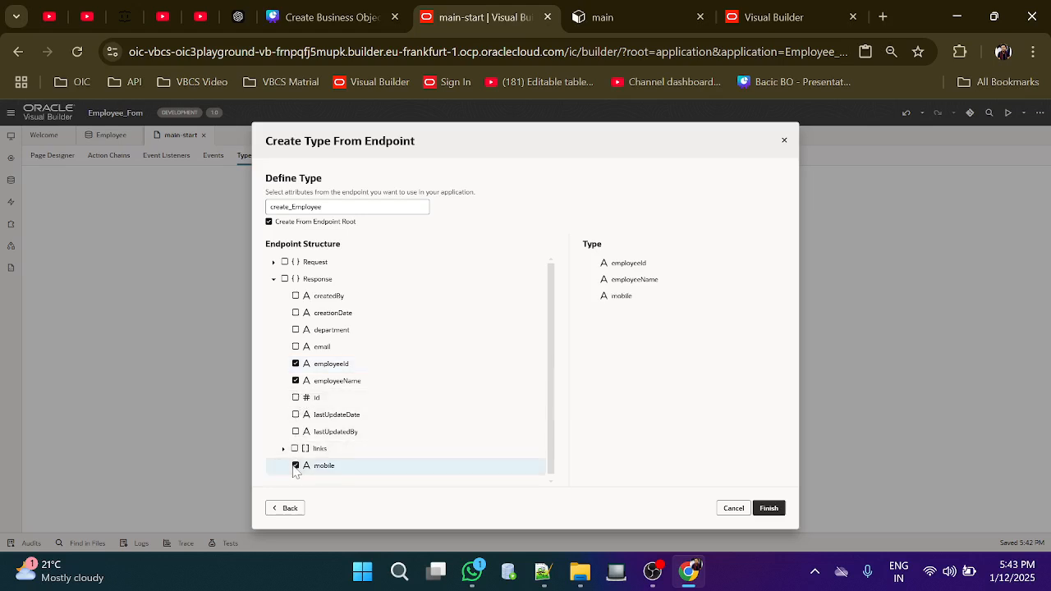
left_click(295, 347)
left_click(297, 331)
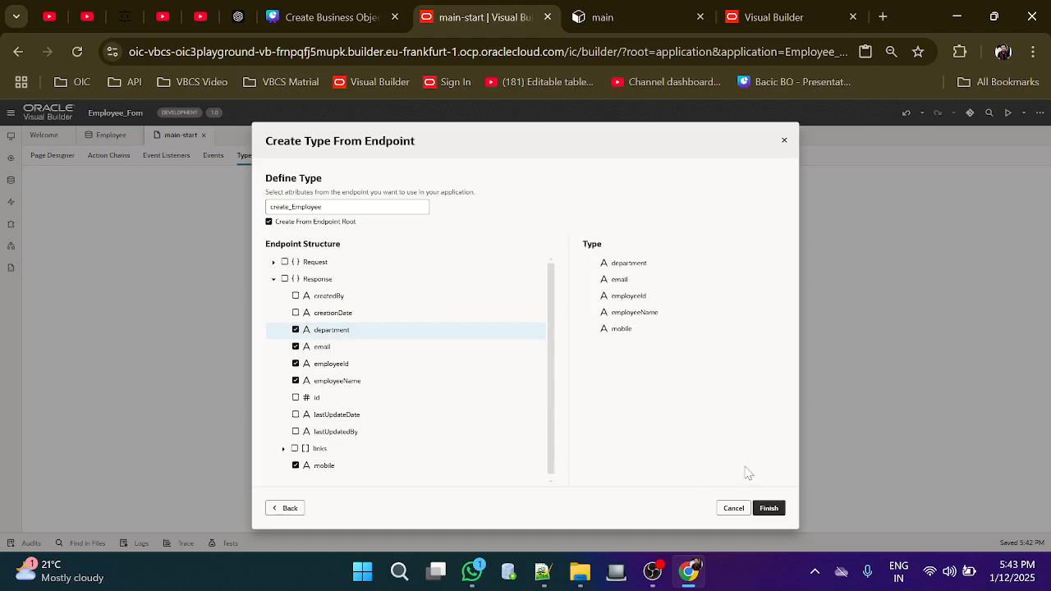
left_click(768, 507)
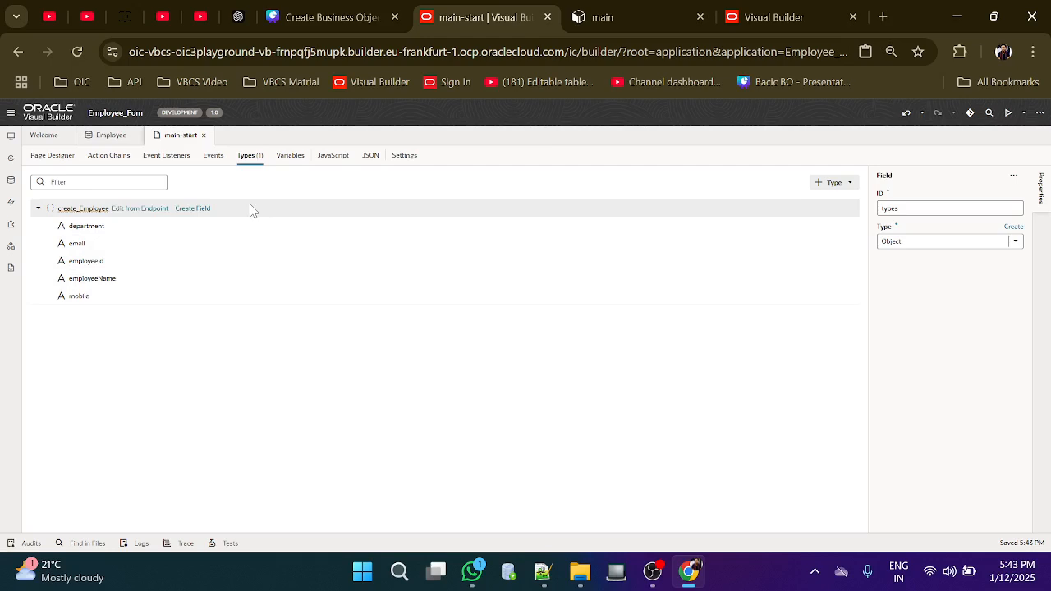
Change the create_Employee type's ID to Employee_Form in its properties
left_click(97, 210)
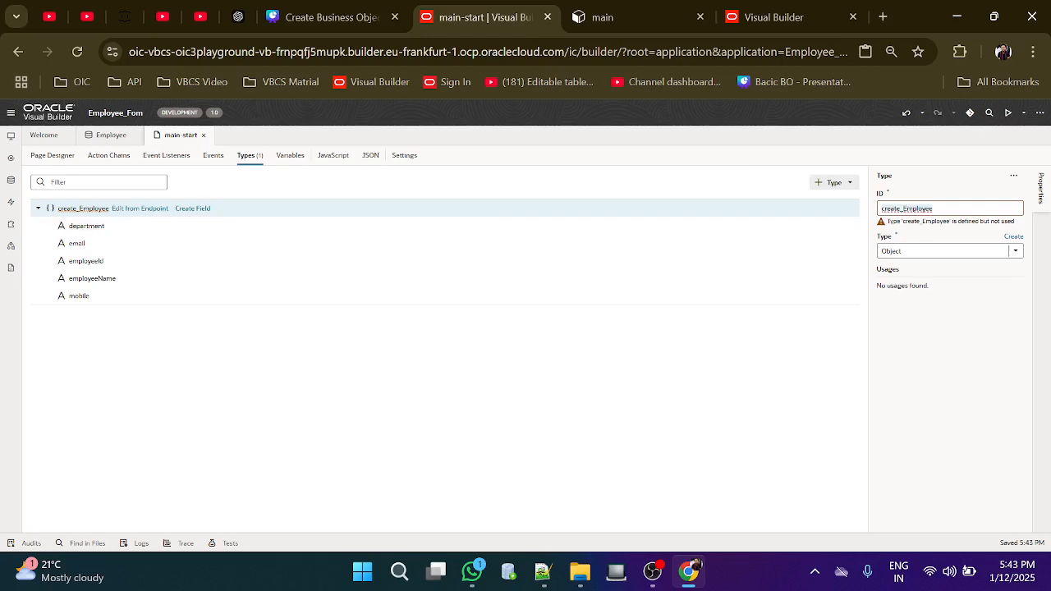
type("Employee")
left_click(733, 319)
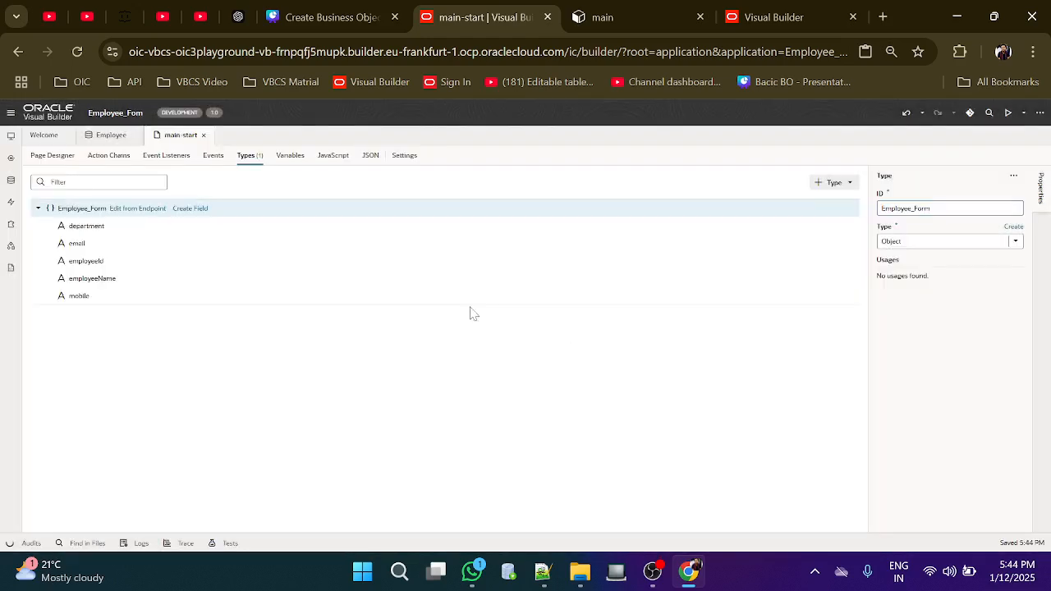
Create a page variable with ID Employee_Form and type Employee_Form
left_click(291, 158)
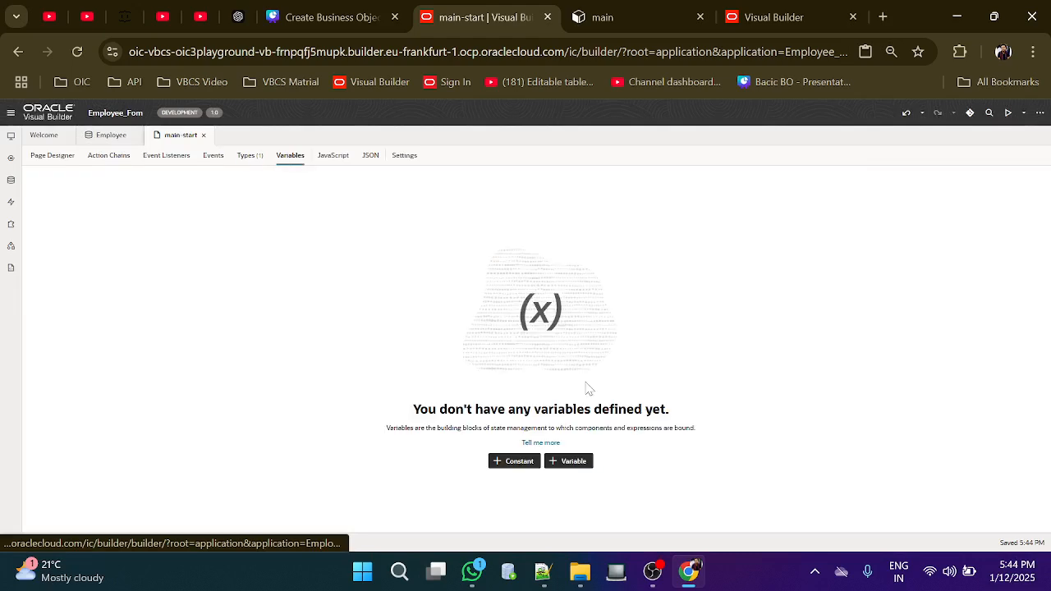
left_click(575, 462)
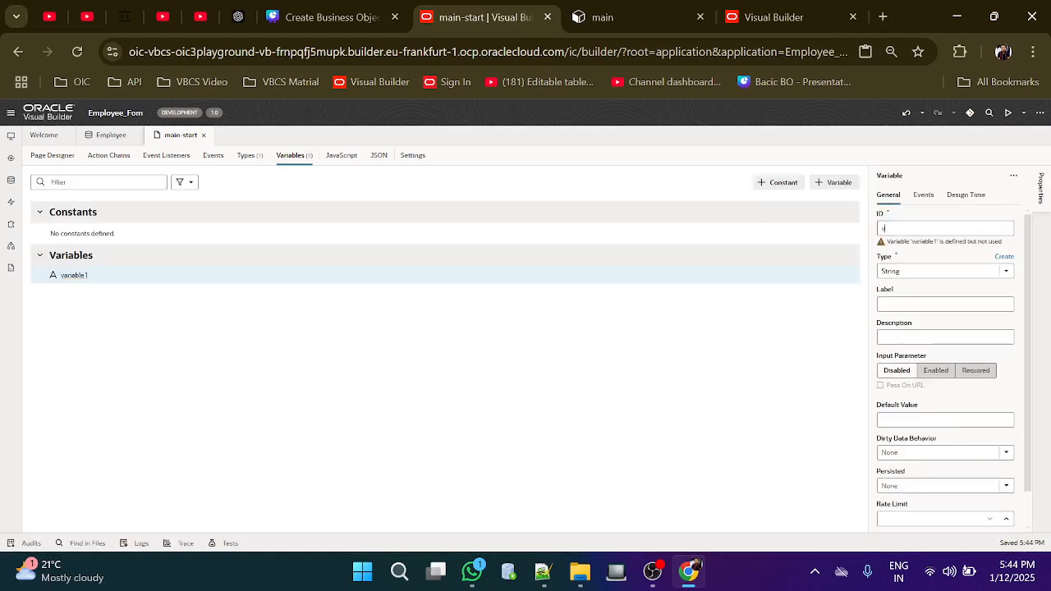
type("Employee_Form")
left_click(1005, 273)
scroll(963, 350, "down", 1)
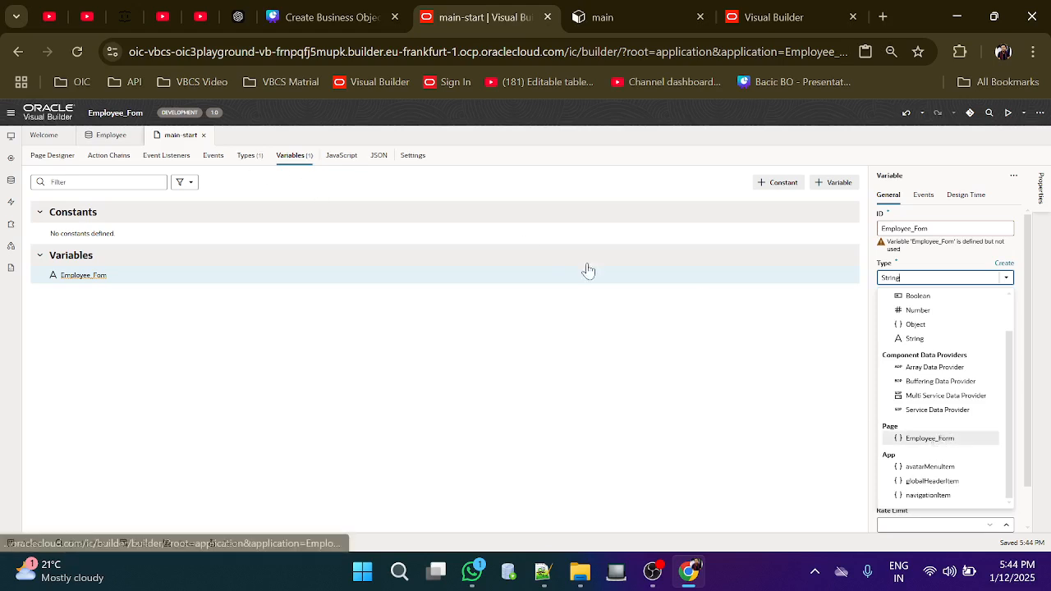
left_click(916, 439)
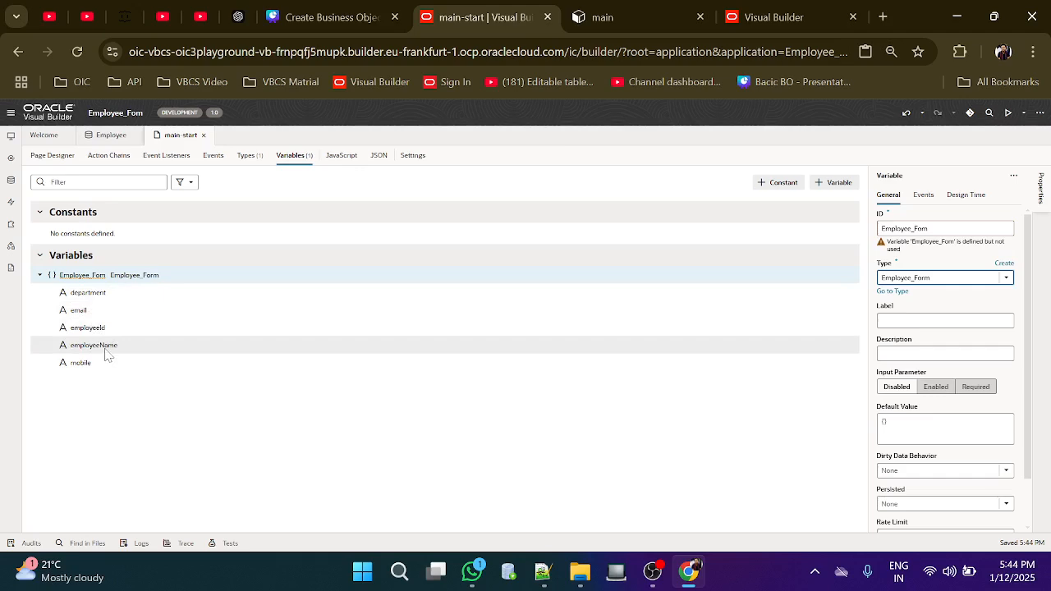
left_click(51, 155)
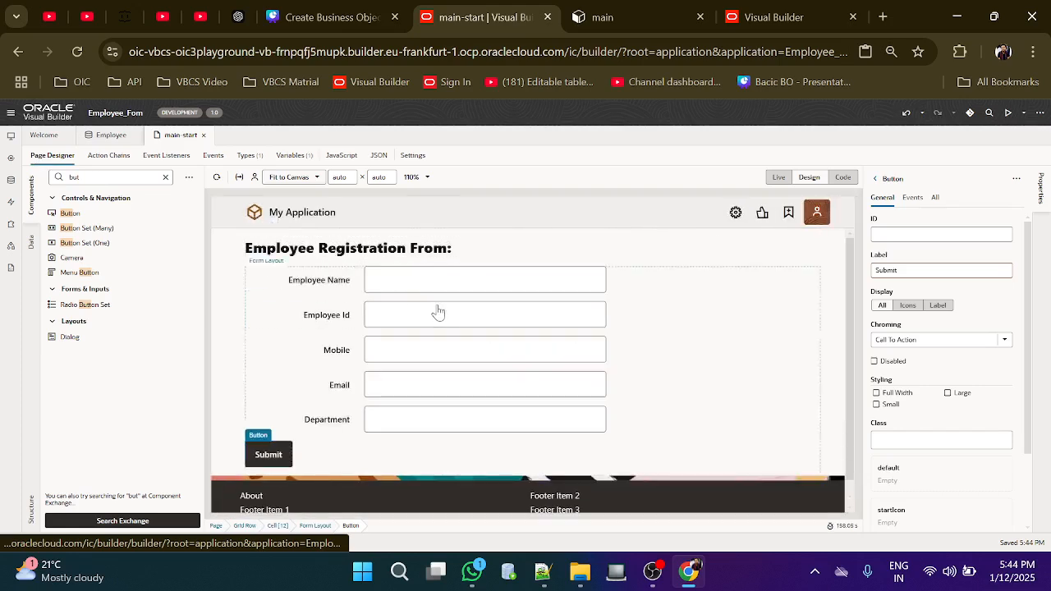
Bind the Employee Name input's value to Employee_Form.employeeName
left_click(437, 288)
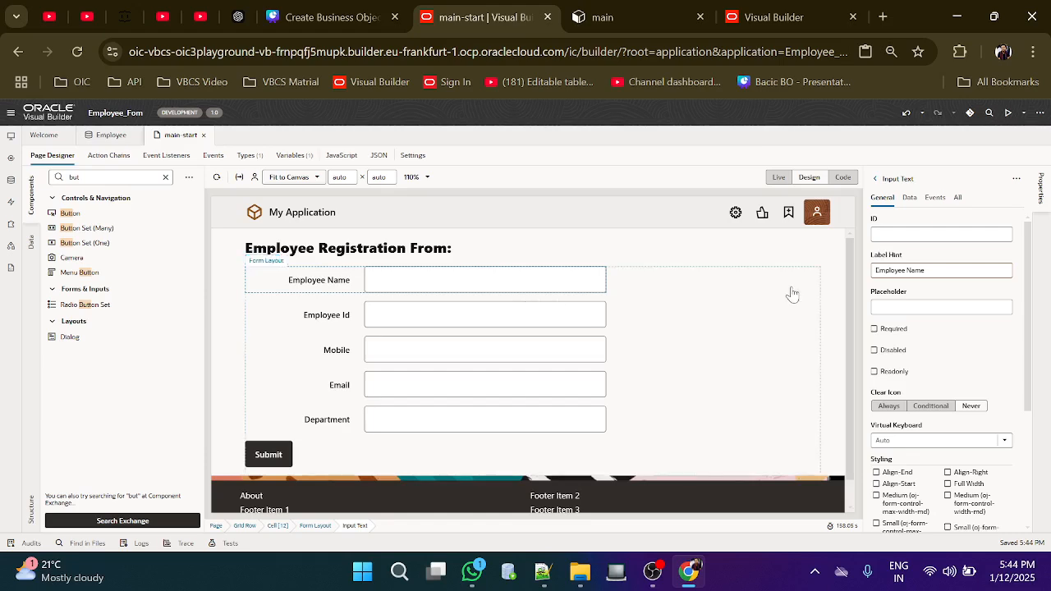
left_click(910, 199)
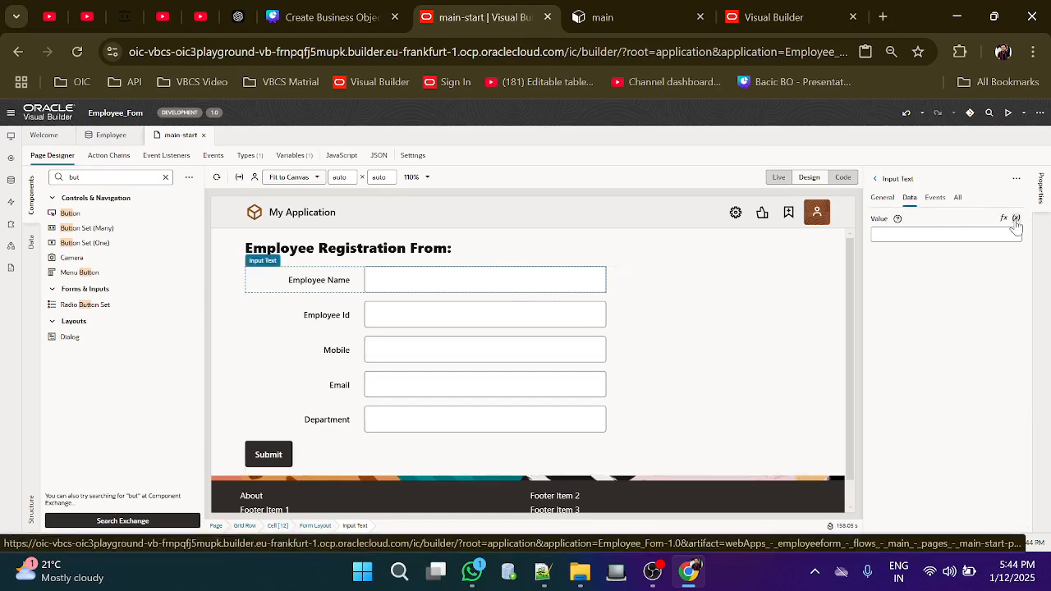
left_click(1015, 220)
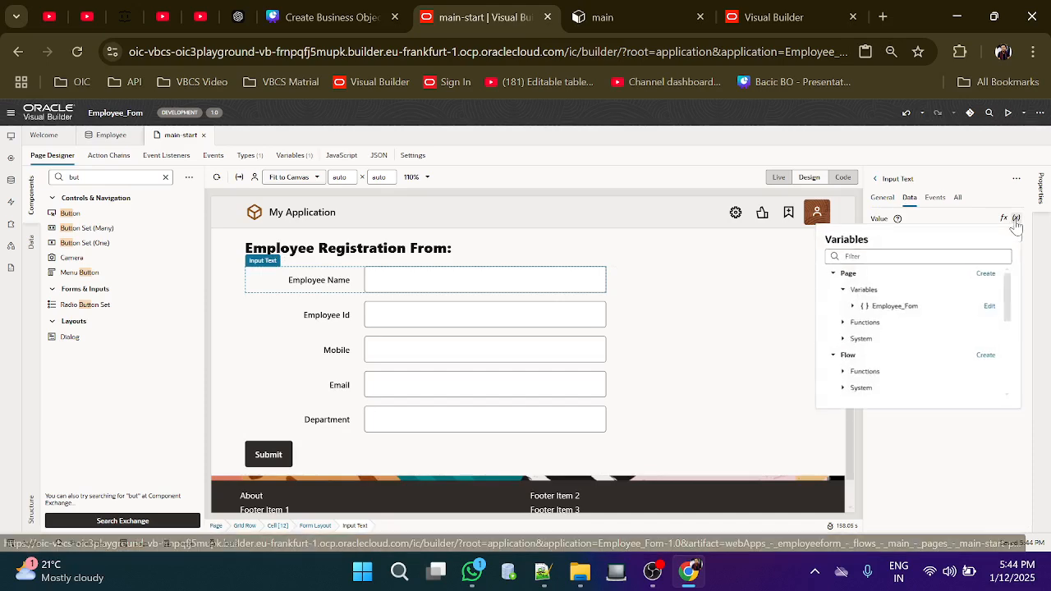
left_click(853, 307)
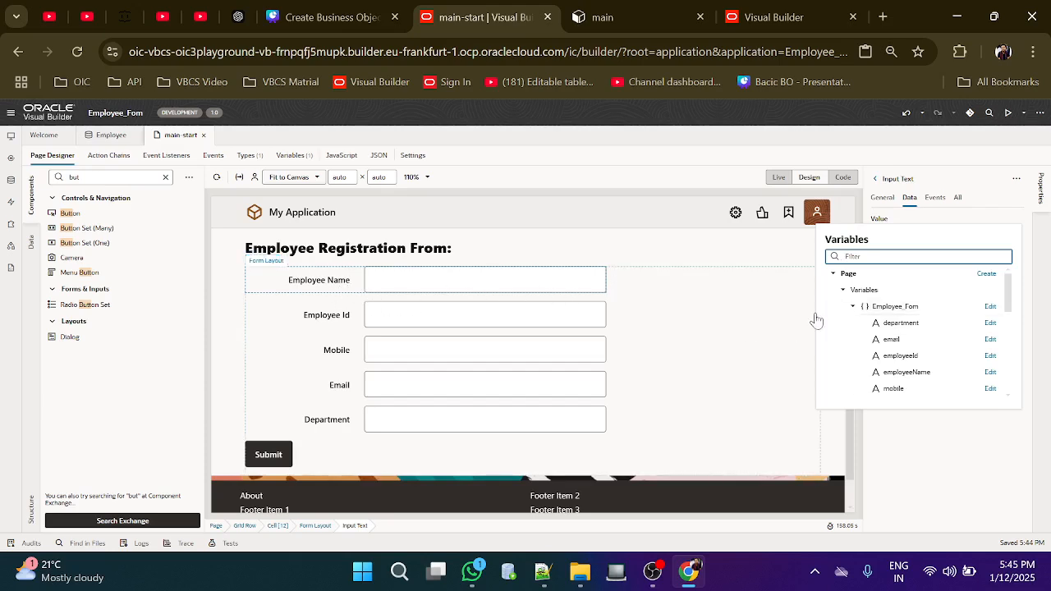
scroll(898, 337, "down", 1)
scroll(900, 343, "down", 1)
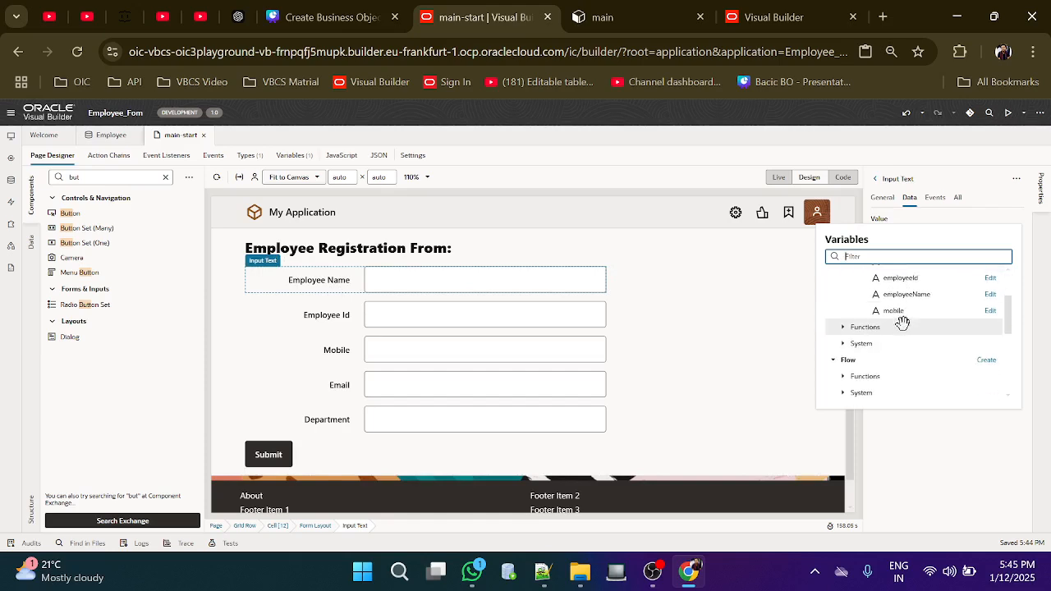
left_click(908, 296)
Bind the Employee Id and Mobile inputs to Employee_Form.employeeId and Employee_Form.mobile
left_click(571, 318)
mouse_move(948, 230)
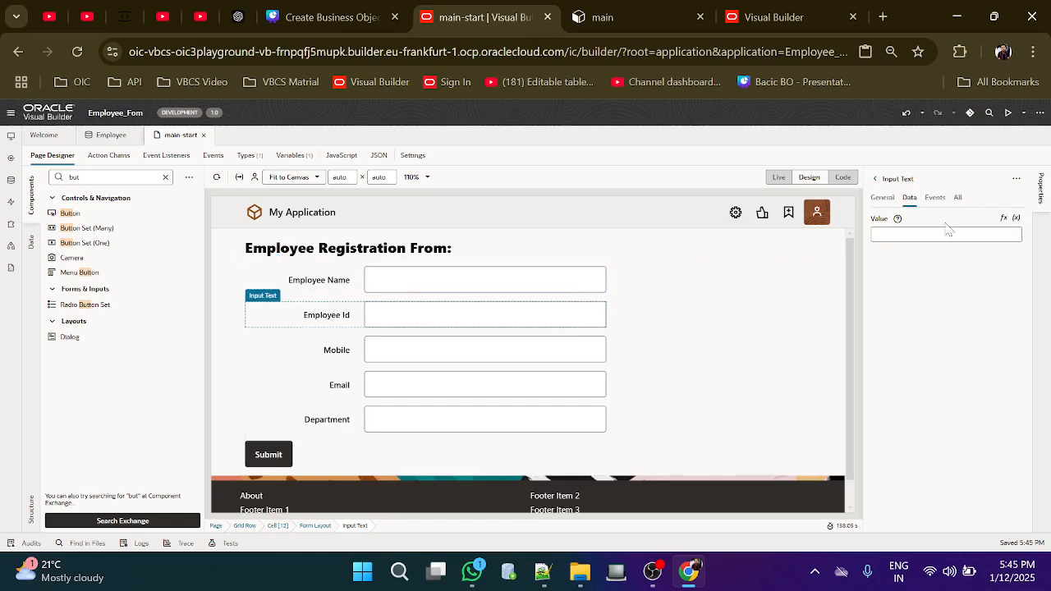
left_click(1015, 220)
left_click(854, 308)
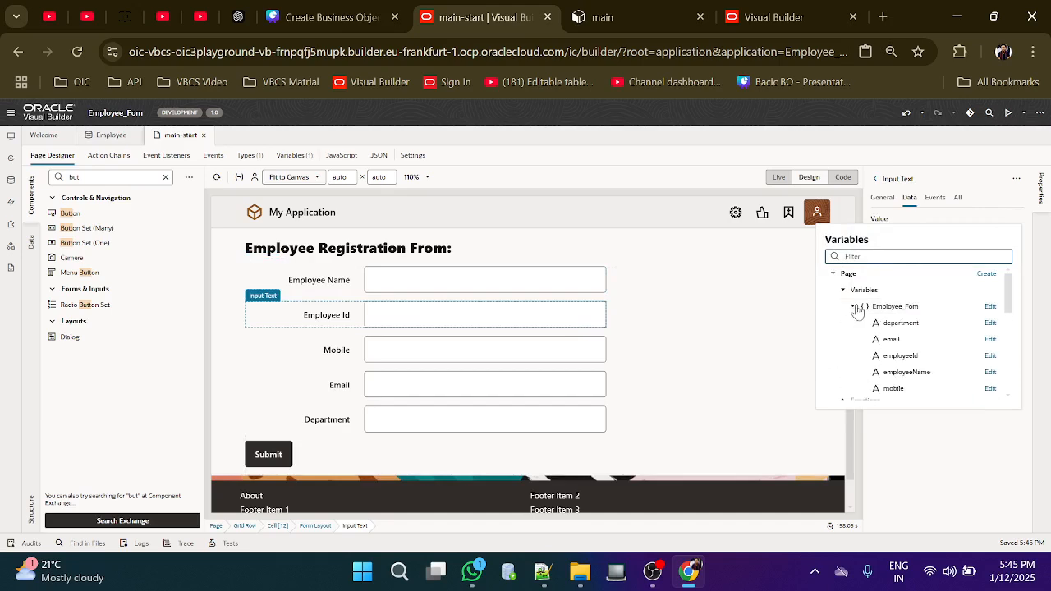
left_click(891, 355)
left_click(575, 358)
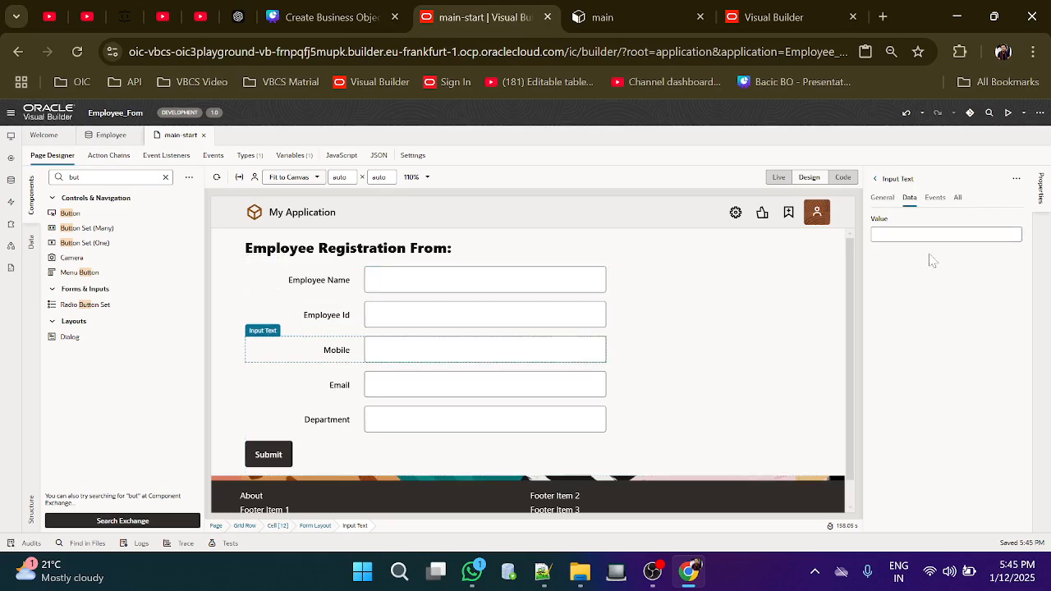
left_click(1015, 220)
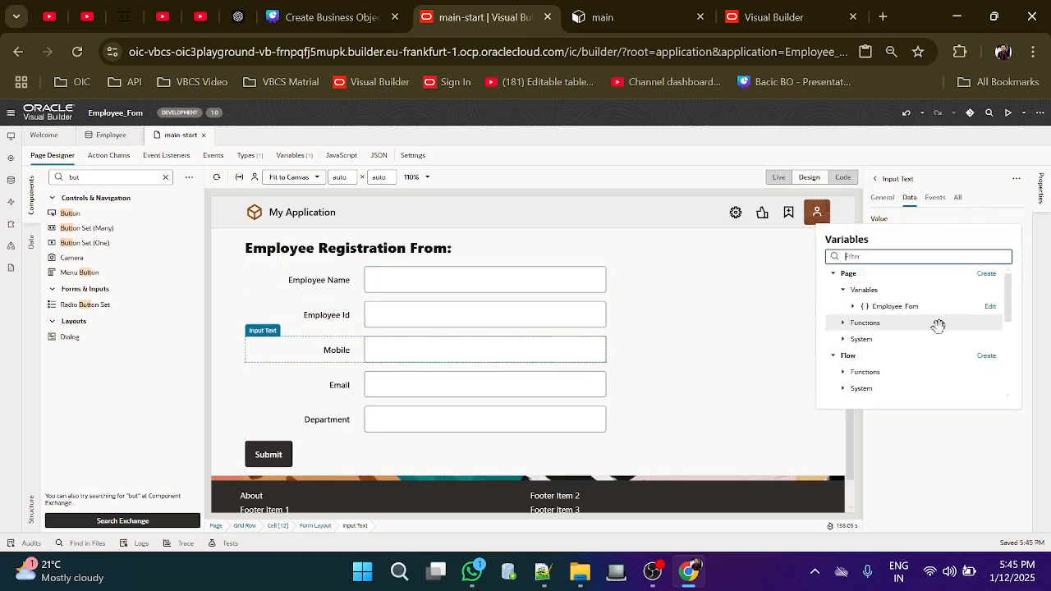
left_click(853, 308)
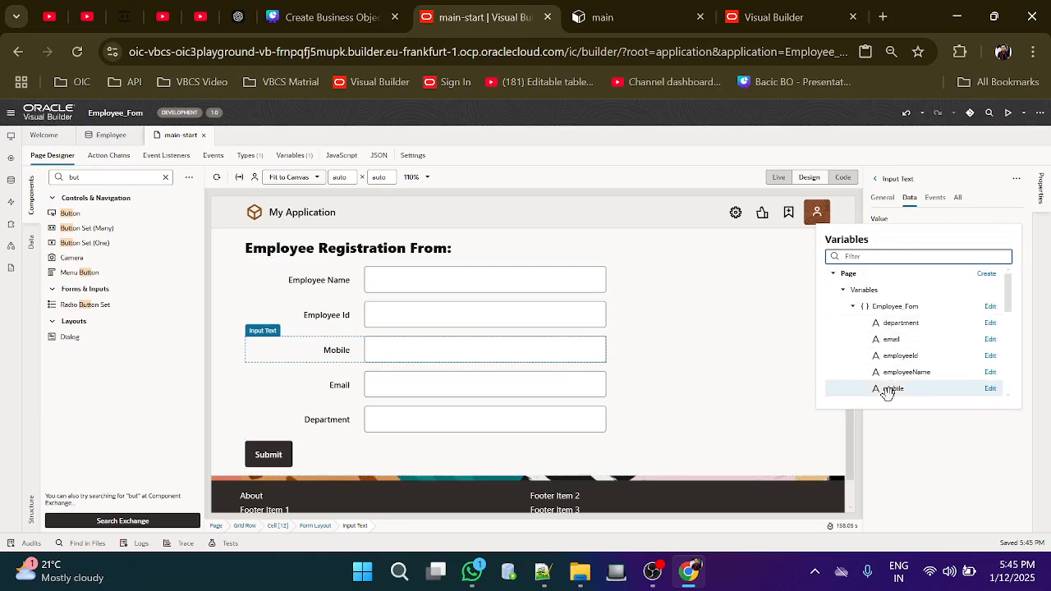
left_click(890, 389)
Bind the Email and Department inputs to Employee_Form.email and Employee_Form.department
left_click(586, 393)
mouse_move(1007, 233)
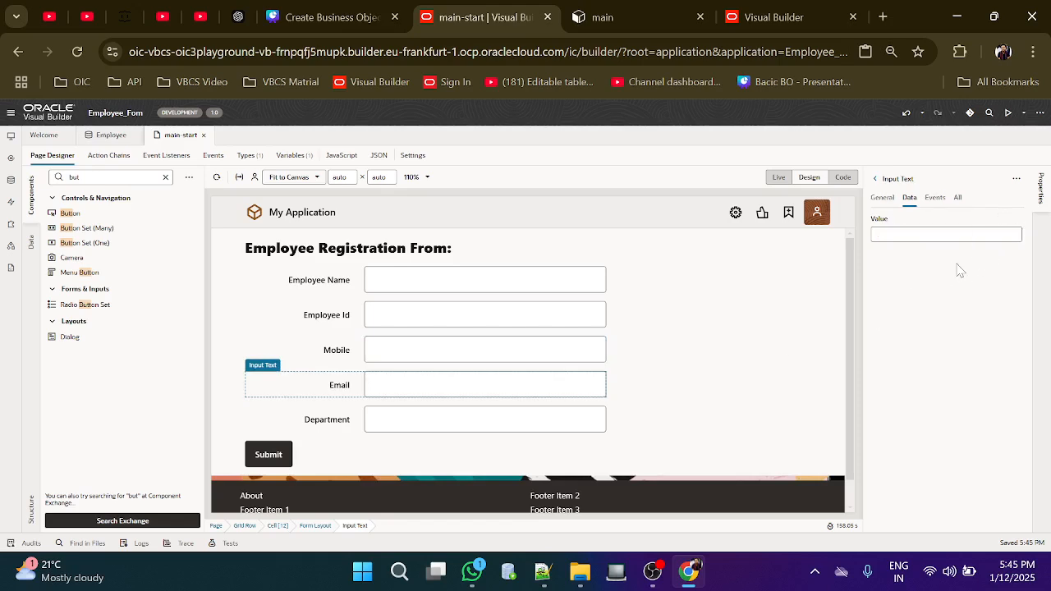
left_click(1016, 219)
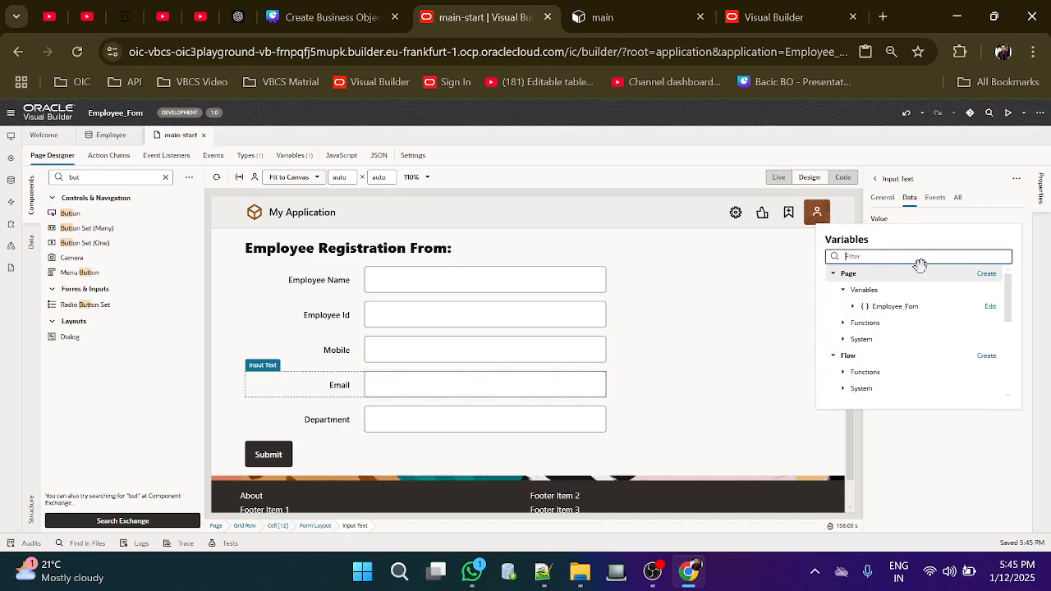
left_click(852, 306)
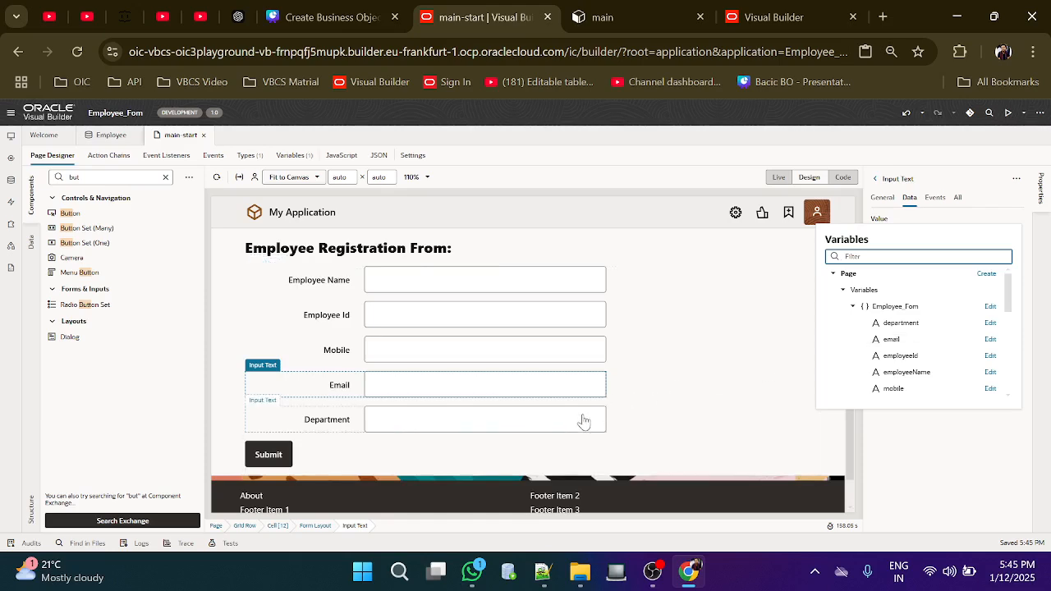
left_click(883, 341)
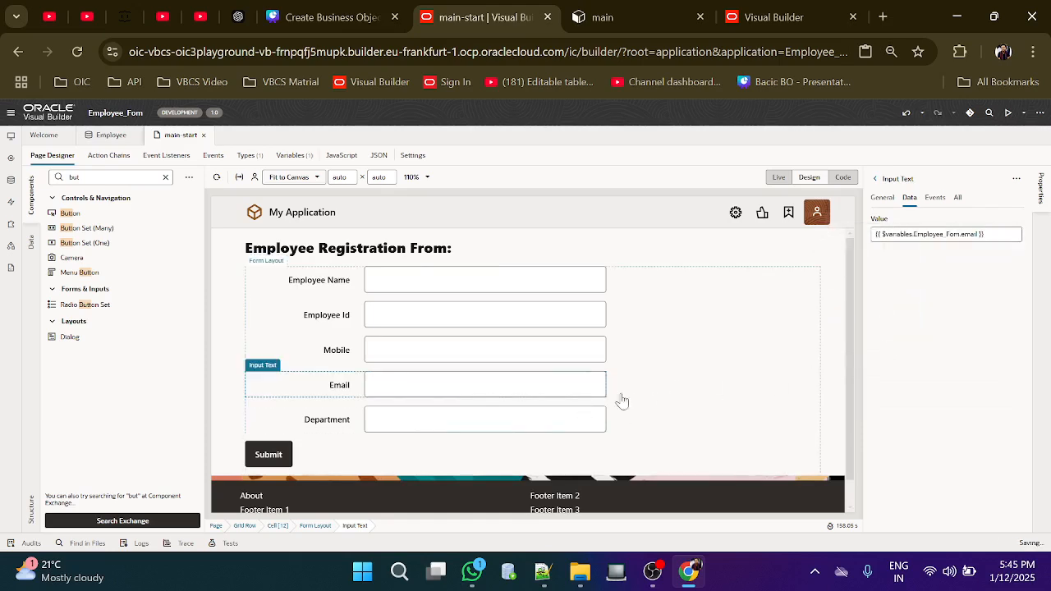
left_click(561, 415)
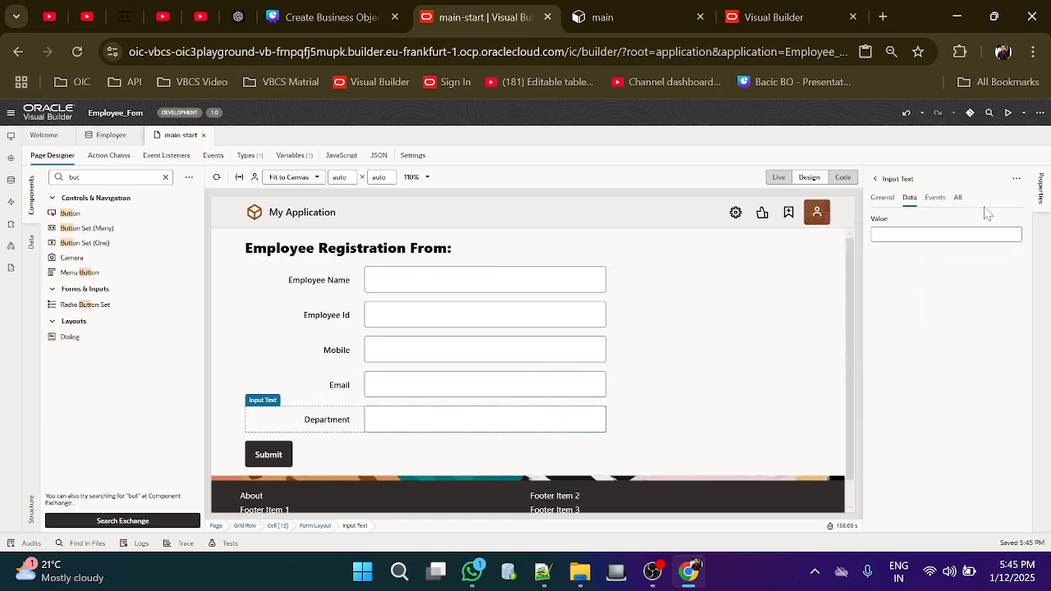
left_click(1016, 220)
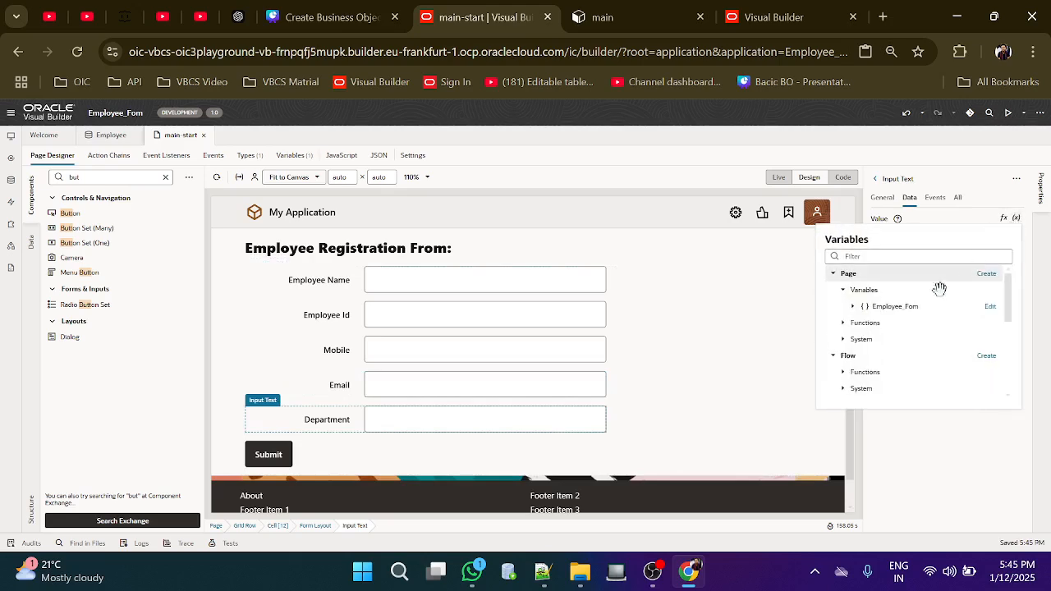
left_click(853, 308)
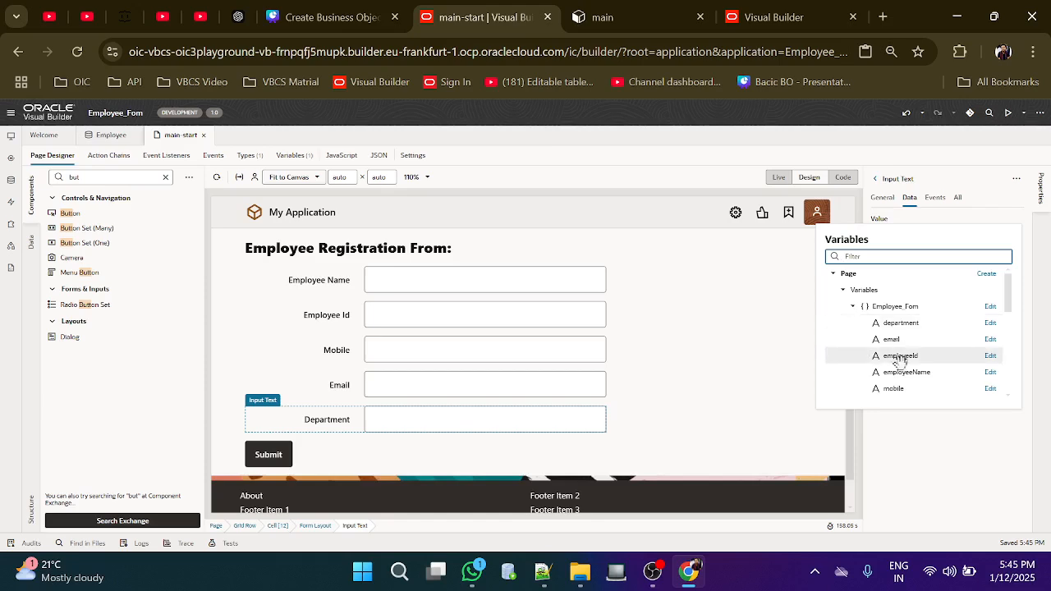
scroll(901, 376, "down", 1)
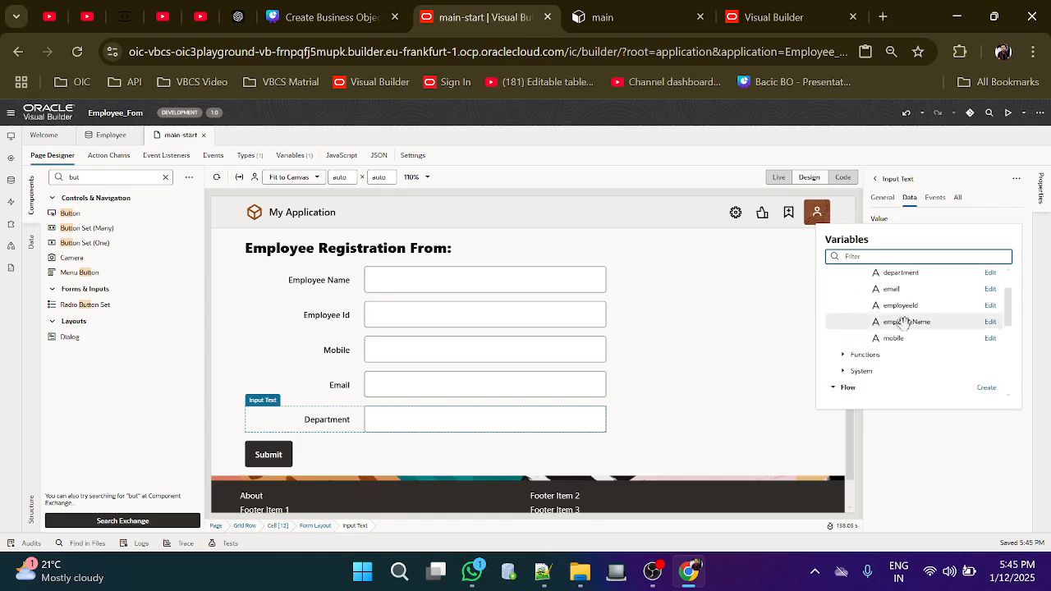
left_click(901, 273)
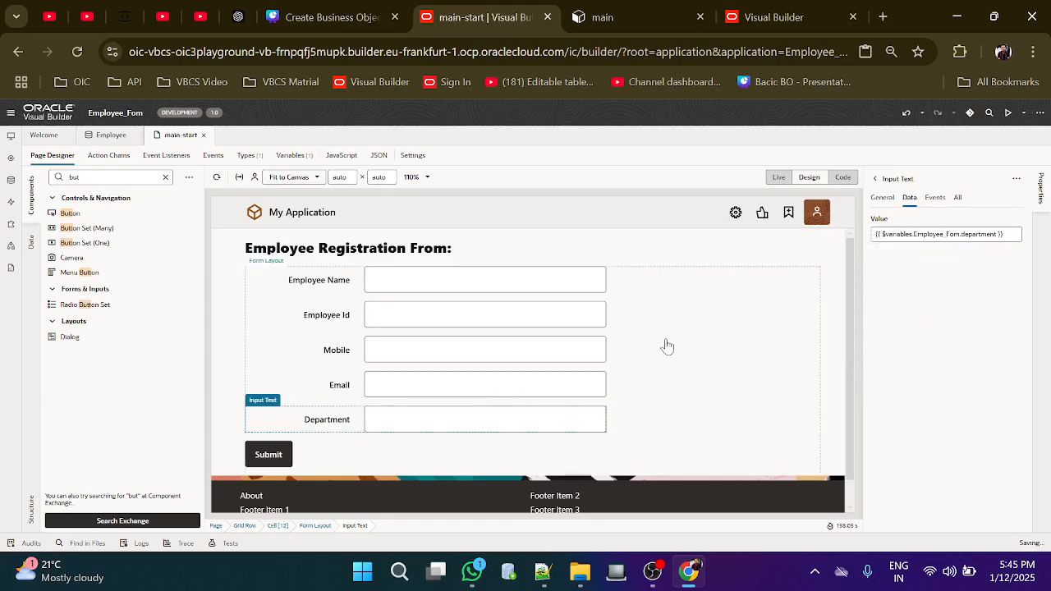
key("ctrl+alt+l")
key("ctrl+alt+l")
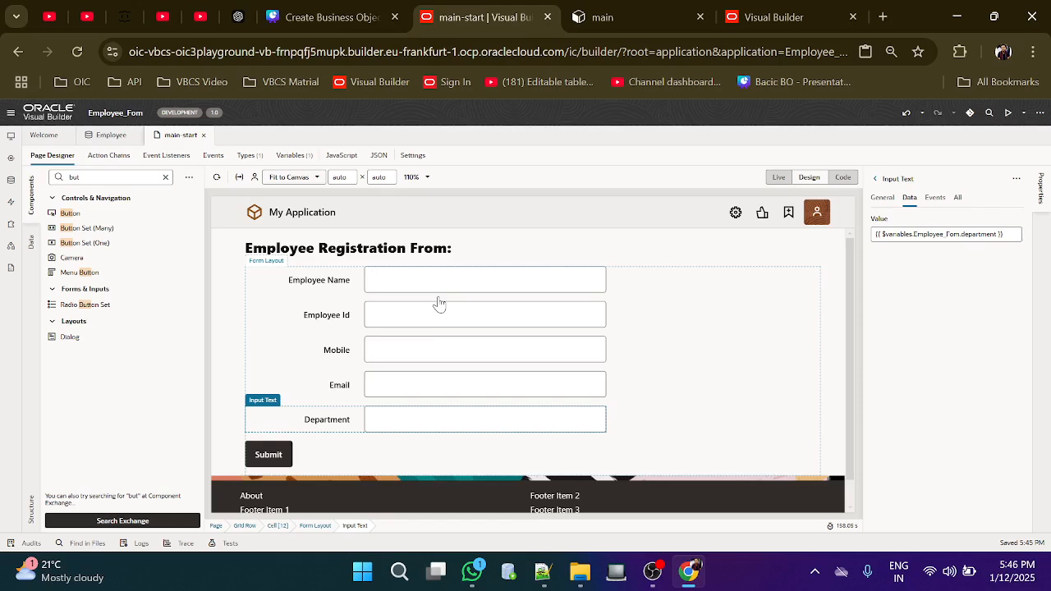
Add an On 'ojAction' event listener to the Submit button, creating ButtonActionChain
left_click(271, 456)
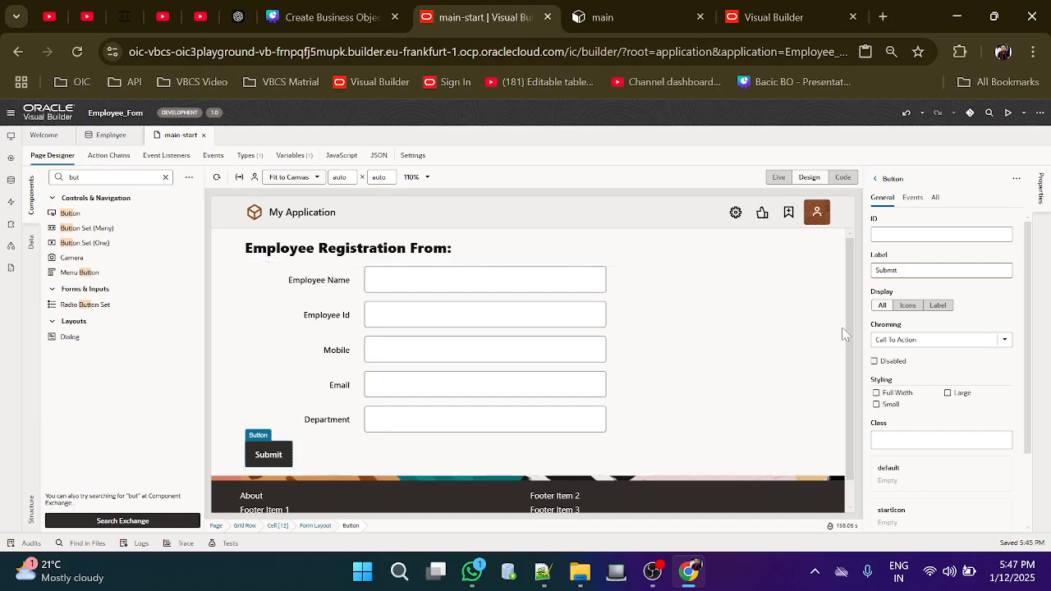
left_click(912, 199)
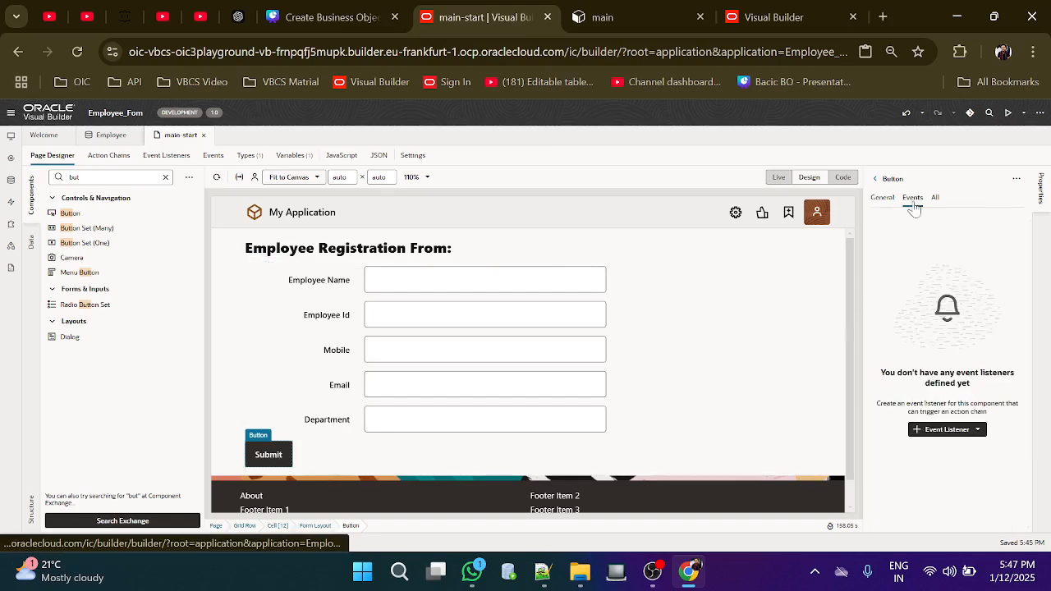
left_click(952, 436)
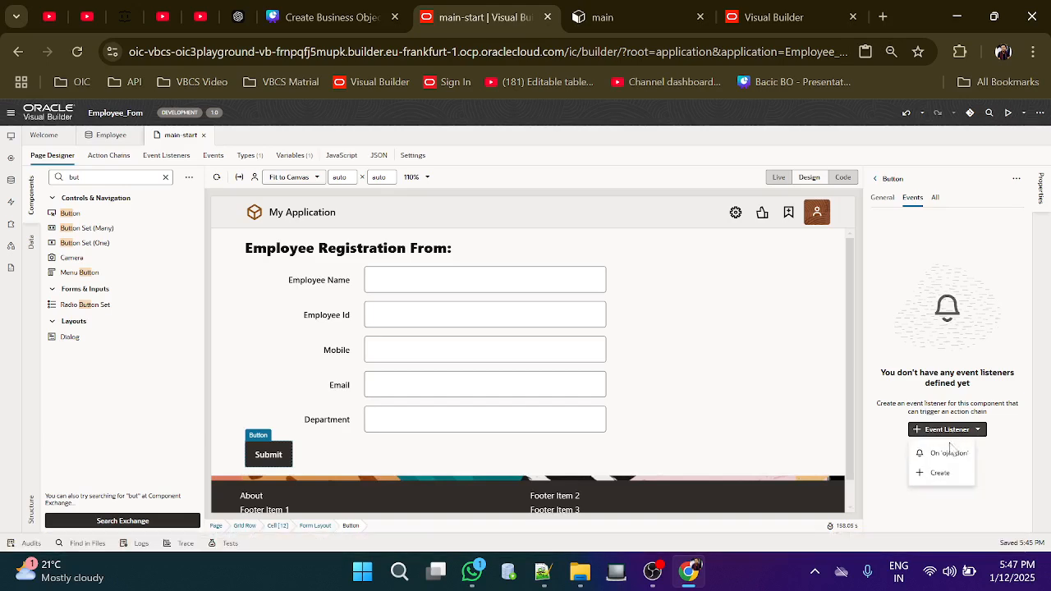
left_click(948, 454)
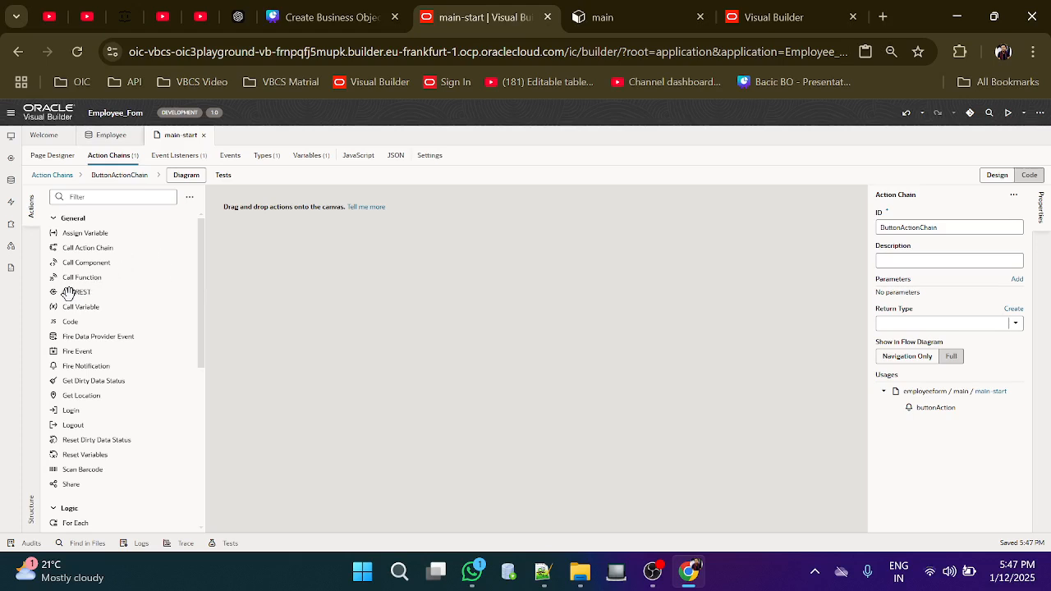
Add a Call REST action to the chain targeting the POST /Employee endpoint
left_click_drag(69, 294, 261, 212)
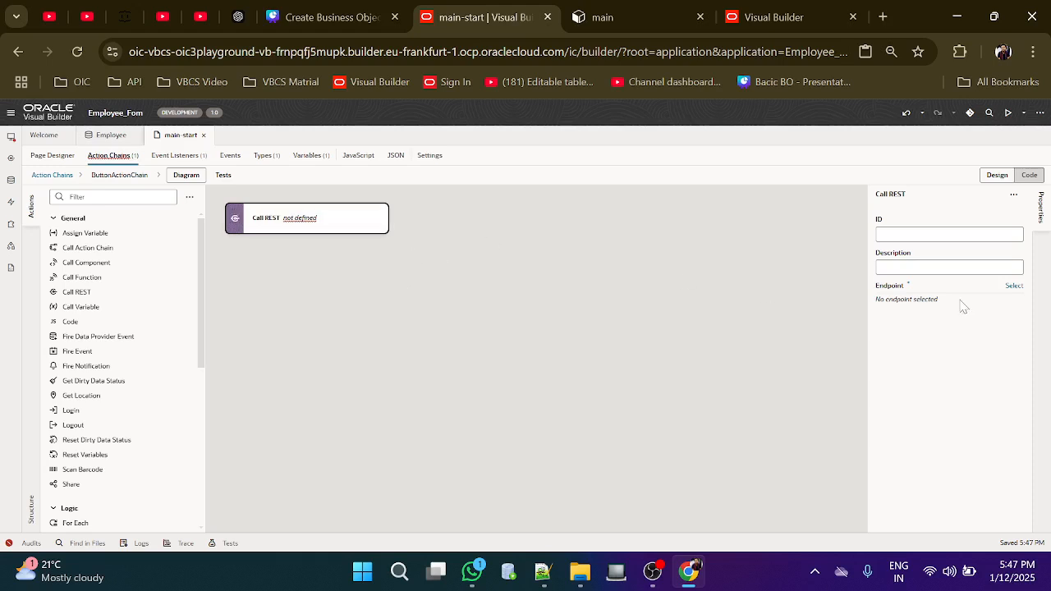
left_click(1013, 286)
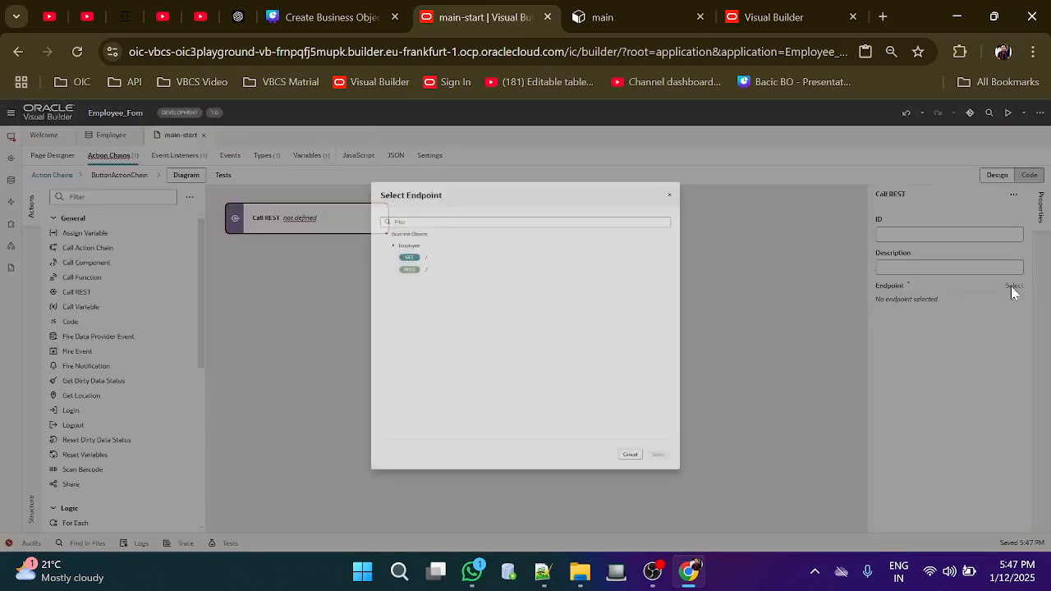
left_click(337, 215)
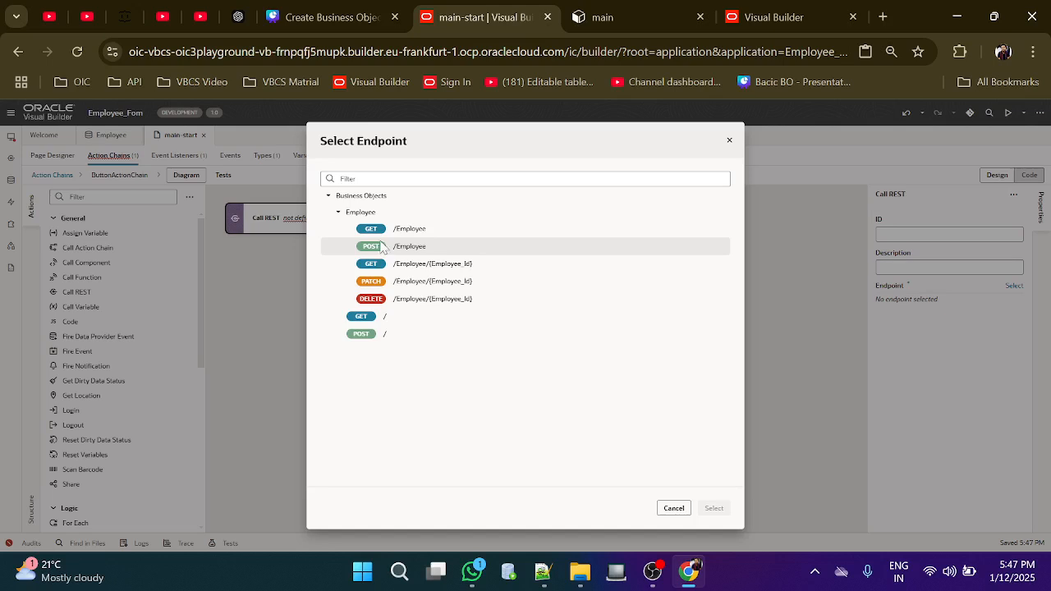
left_click(395, 250)
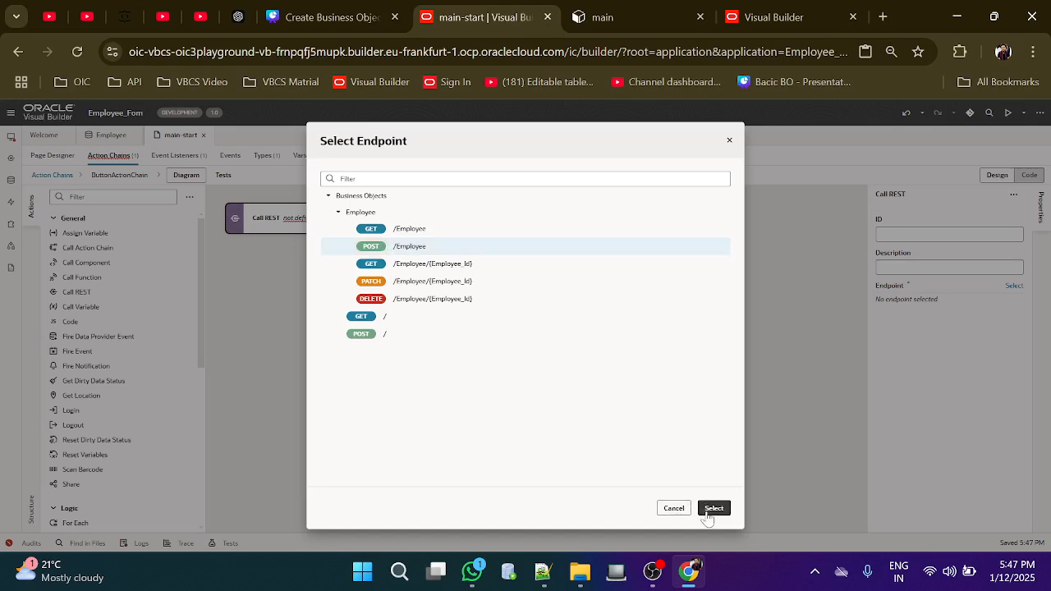
left_click(714, 509)
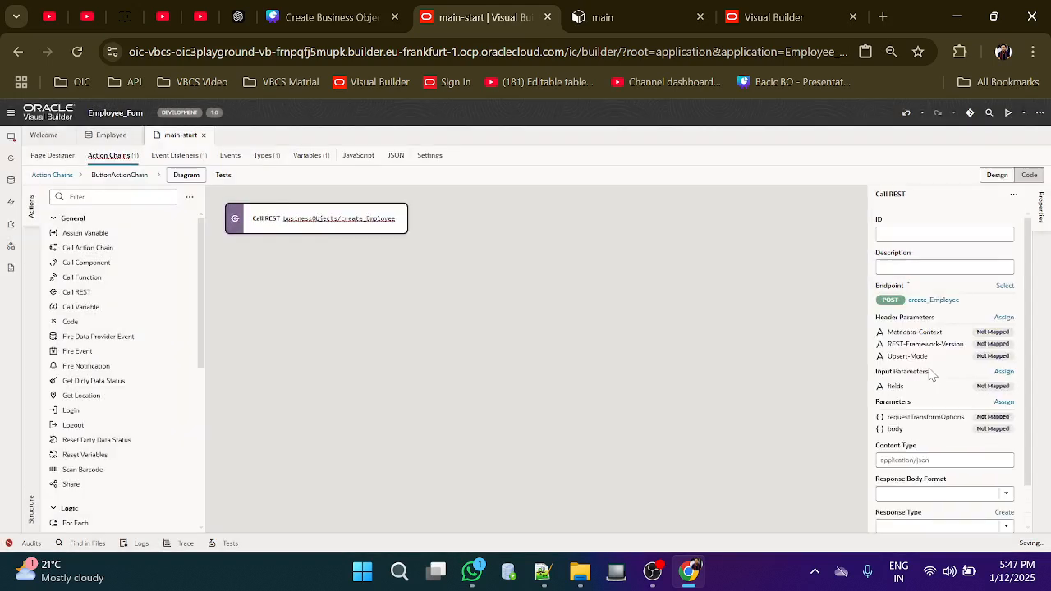
Map the Employee_Fom variable onto the request body parameter and save
scroll(932, 376, "down", 1)
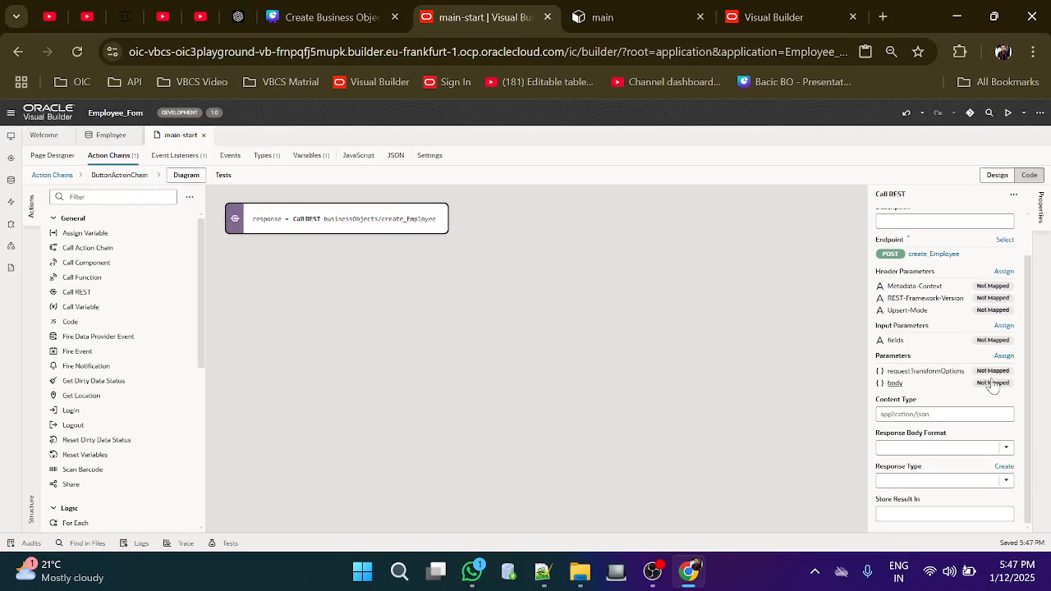
left_click(992, 383)
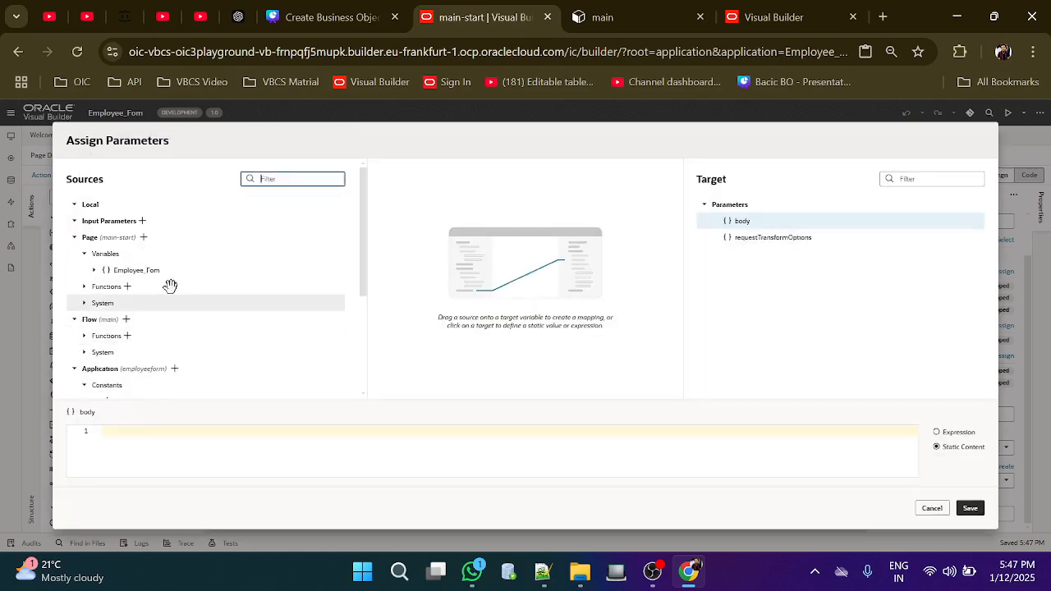
left_click(94, 270)
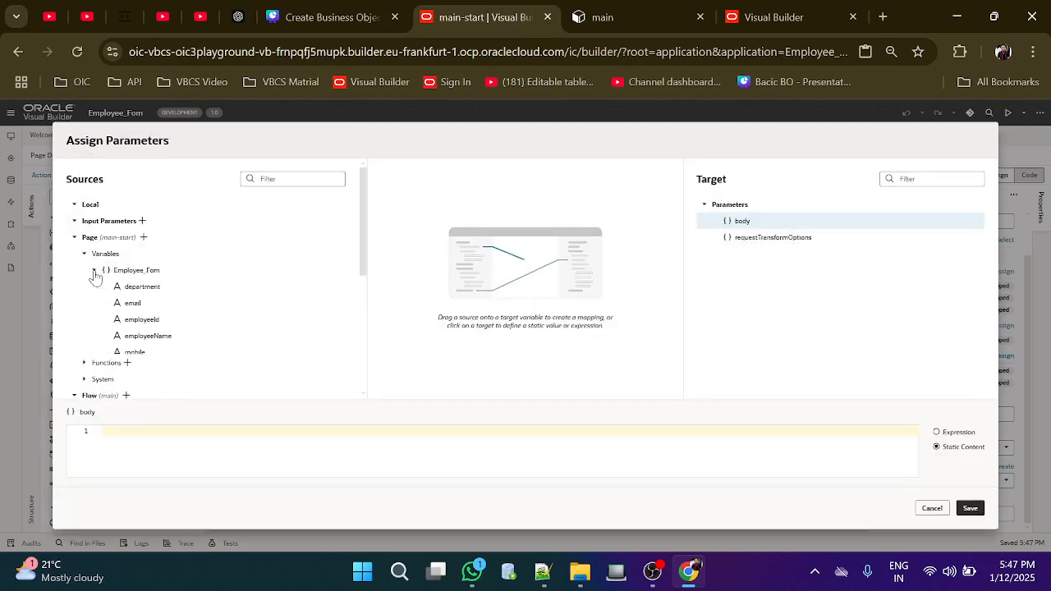
left_click_drag(118, 273, 747, 222)
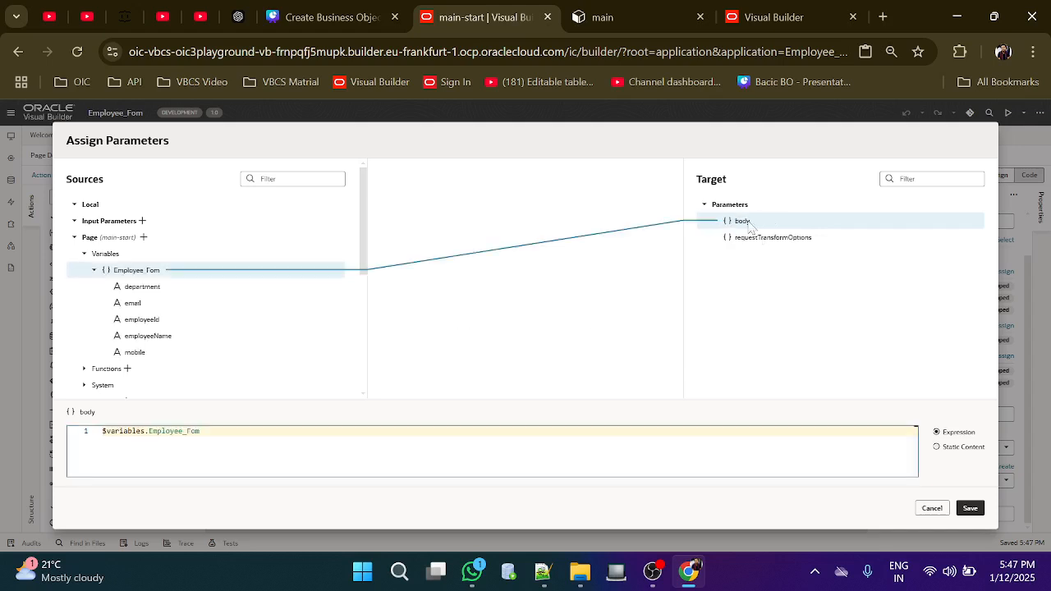
left_click(970, 509)
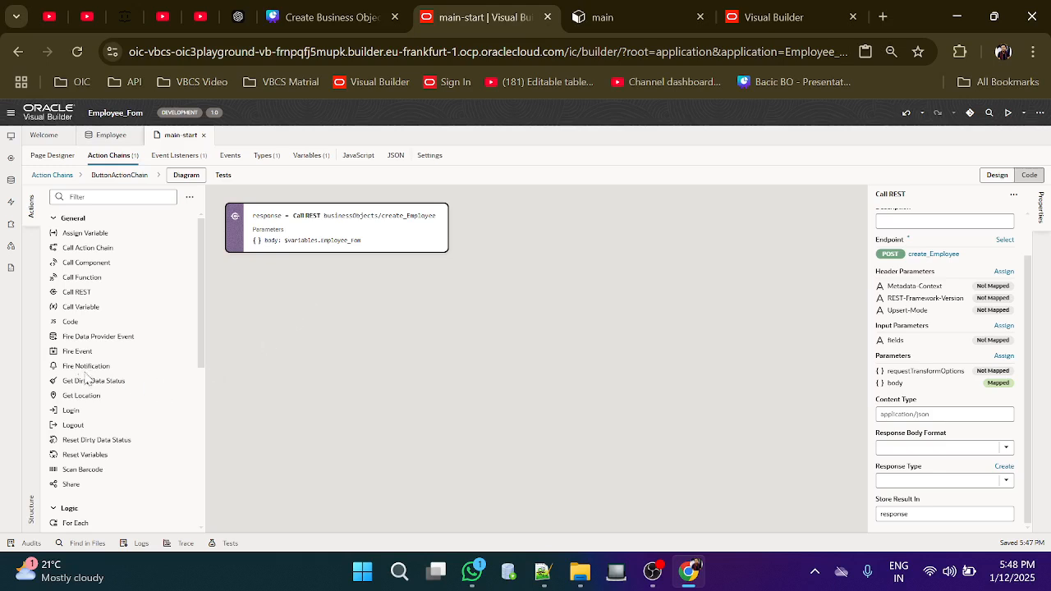
Add a Fire Notification after the REST call with summary 'Record Inserted Successfully.'
left_click_drag(79, 365, 255, 286)
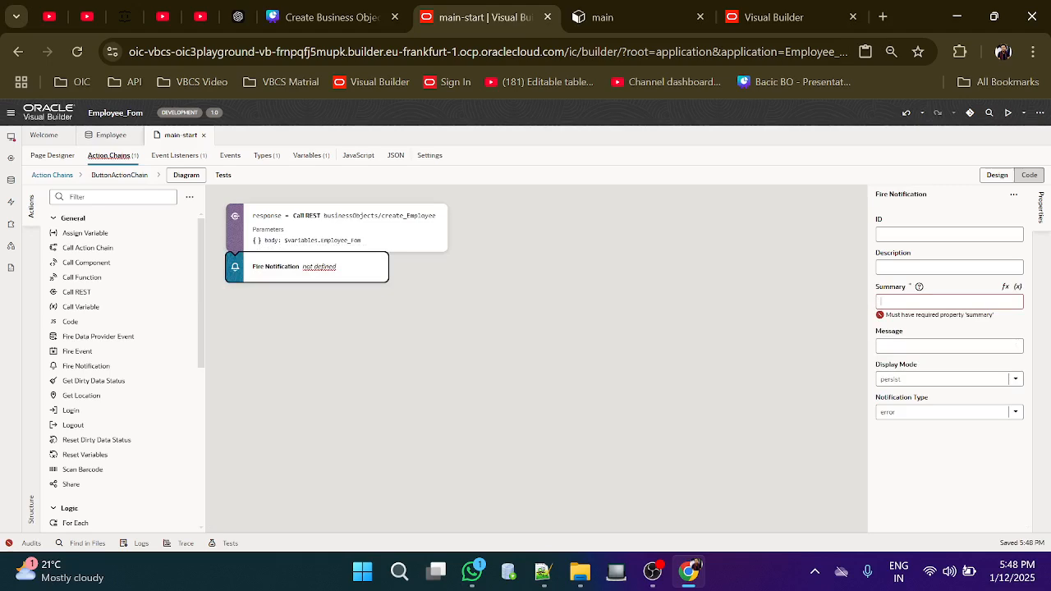
type("Reco")
type("rd")
type(" In")
type("se")
type("r")
type("rted")
type(" Su")
type("c")
type("cess")
type("f")
type("ully.")
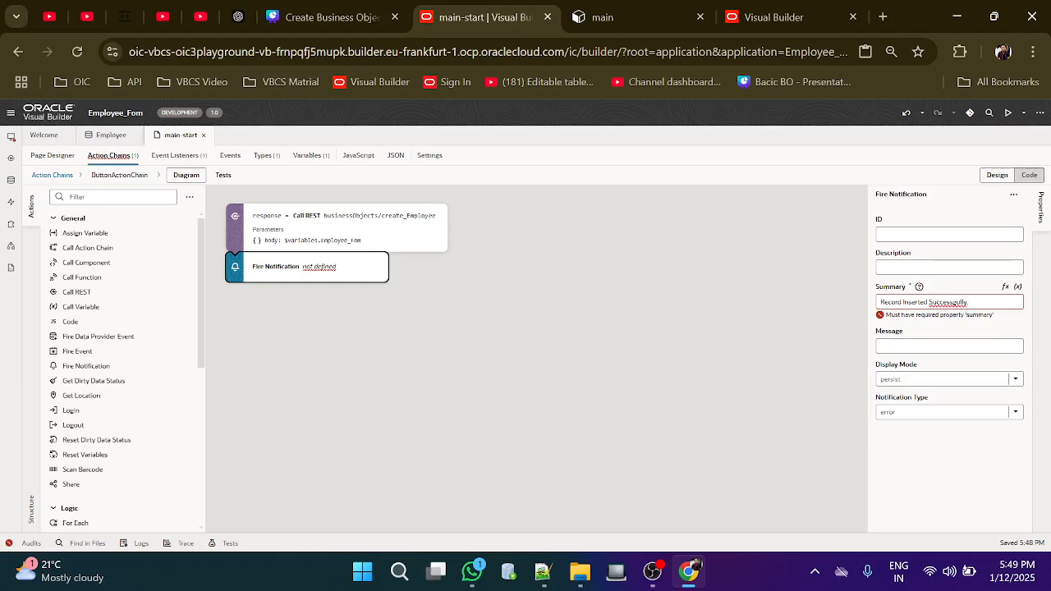
right_click(948, 302)
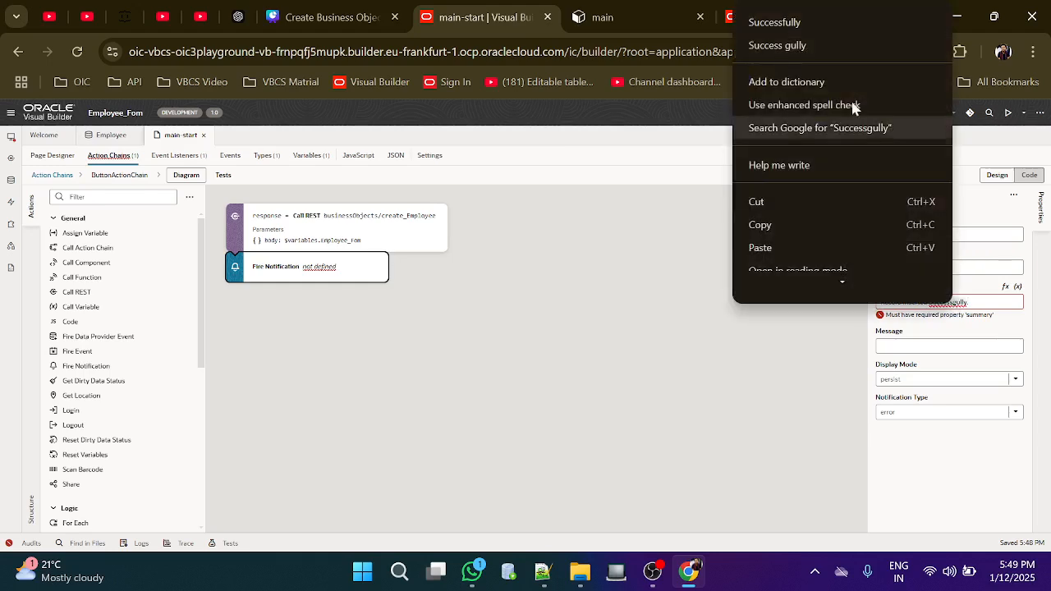
left_click(814, 25)
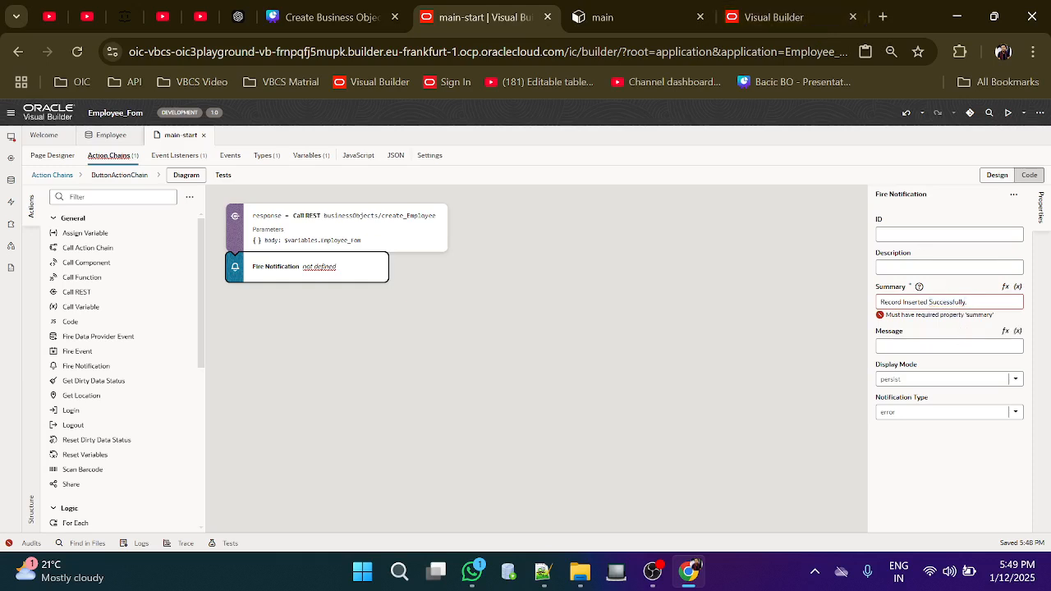
Set the notification type to confirmation and return to the registration page designer
left_click(1017, 415)
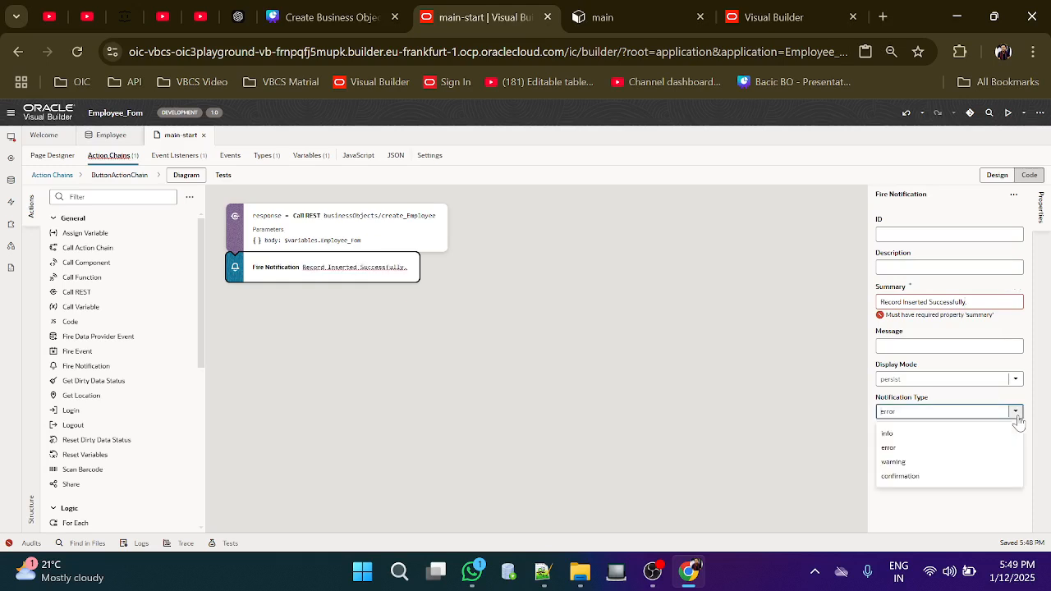
left_click(912, 478)
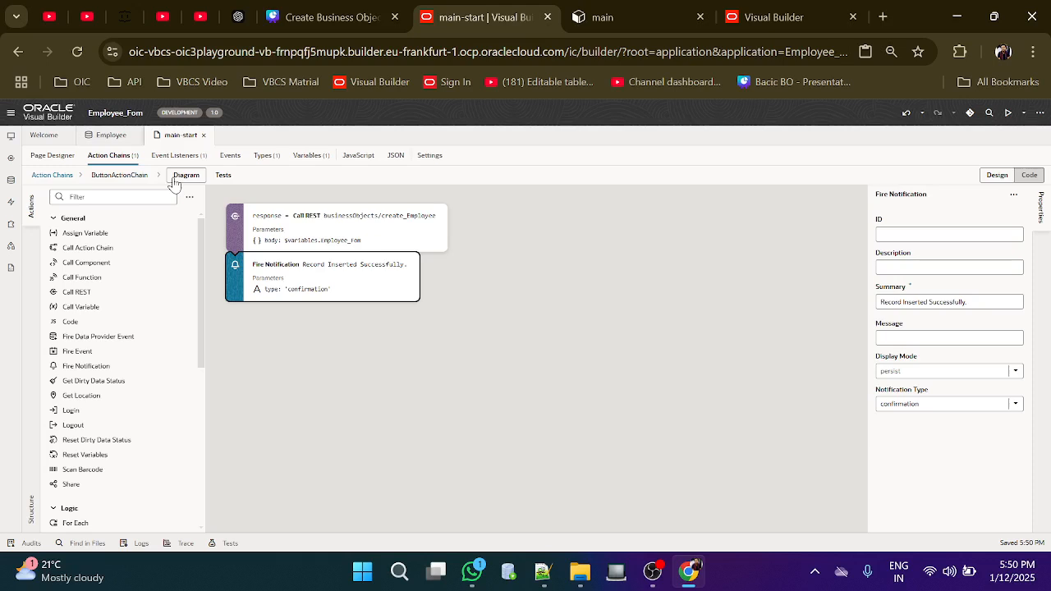
left_click(52, 155)
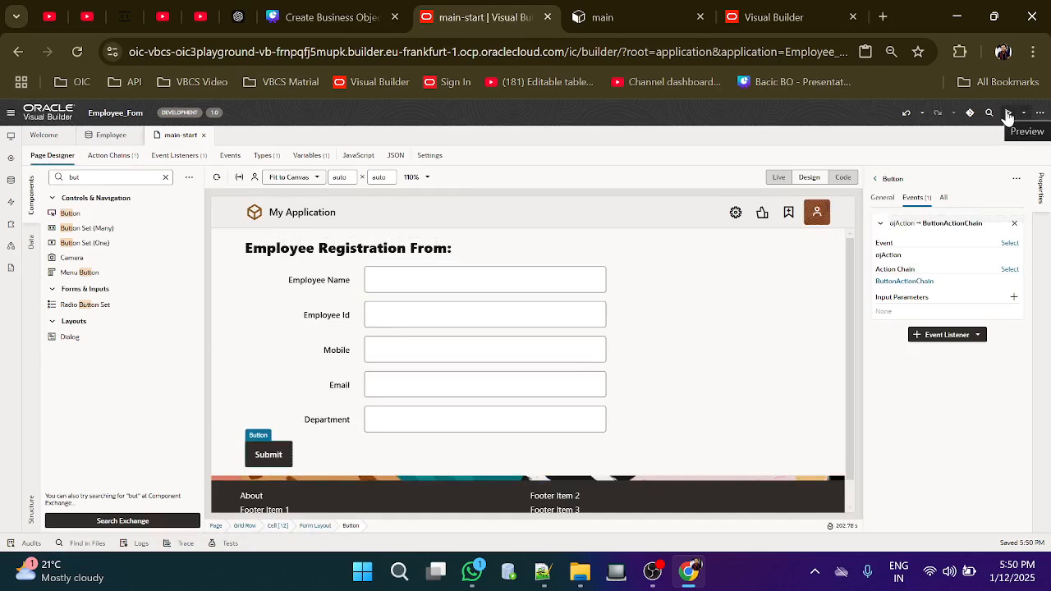
Preview the app and enter the employee's name, employee ID and mobile number
left_click(1008, 114)
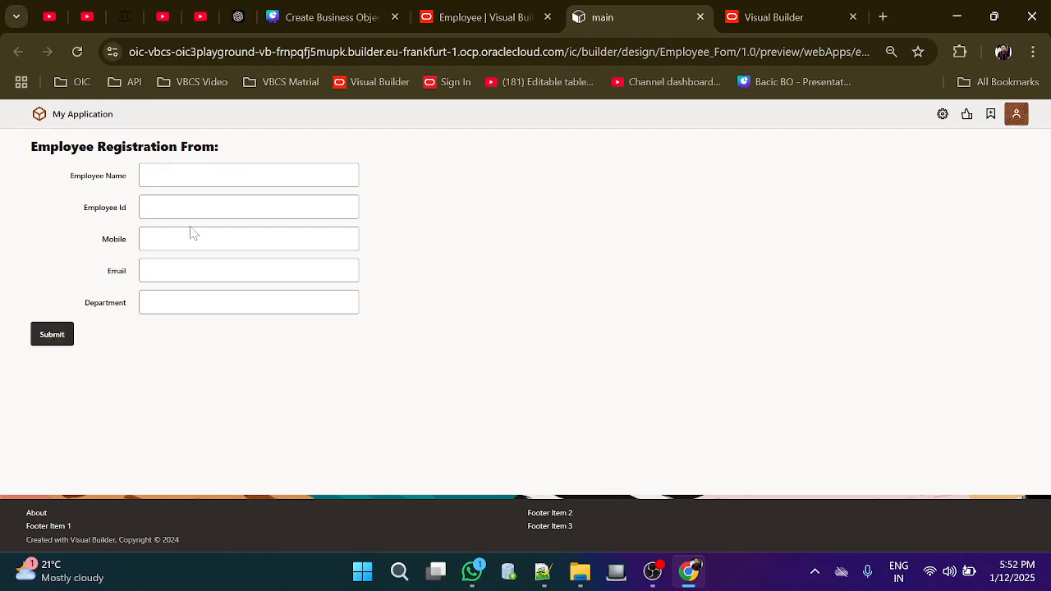
left_click(248, 175)
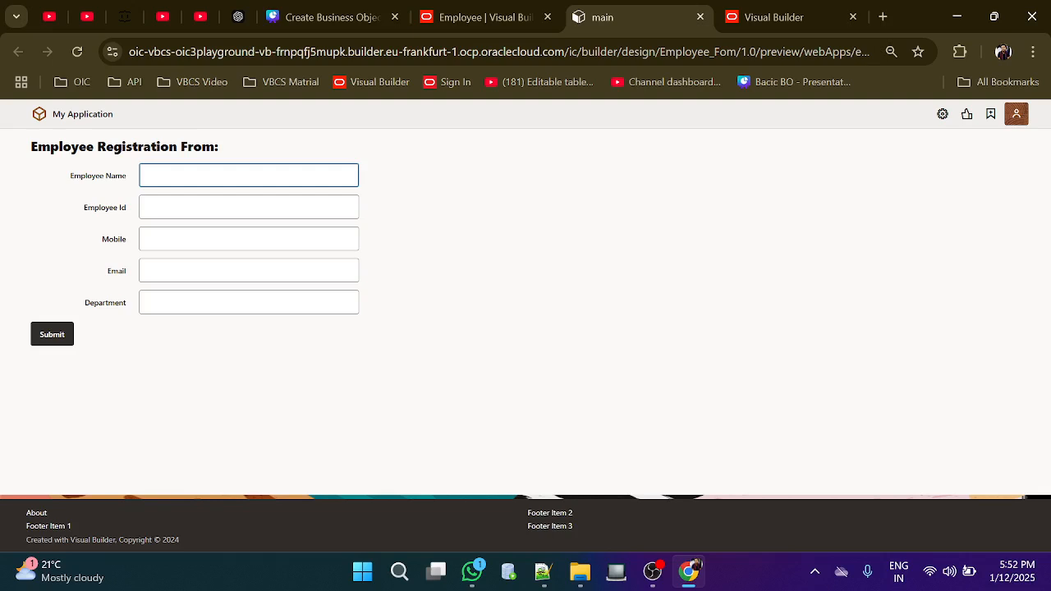
type("Rahul")
key("Tab")
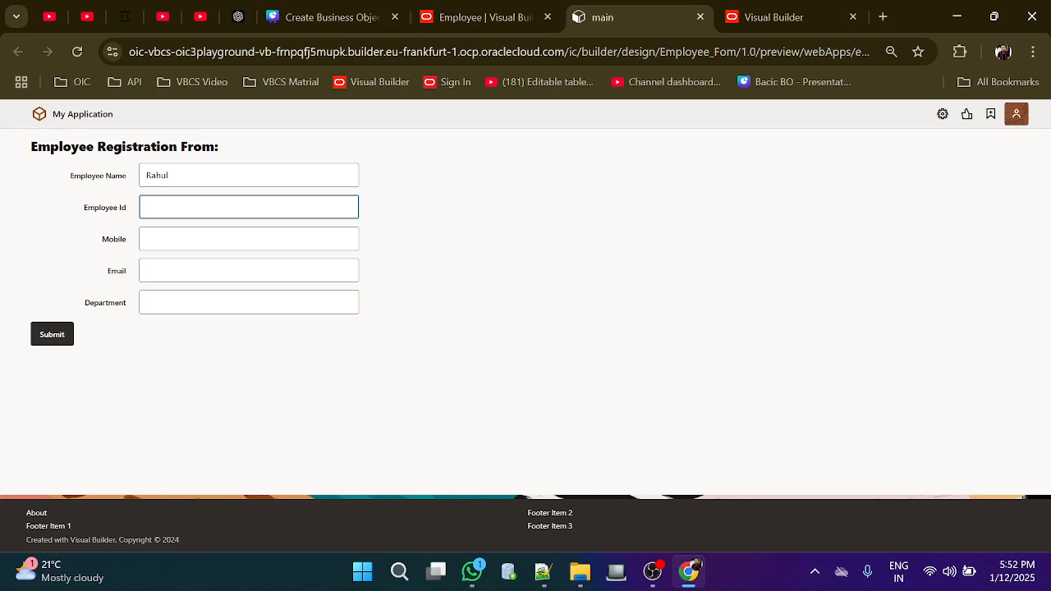
type("E0001")
left_click(148, 239)
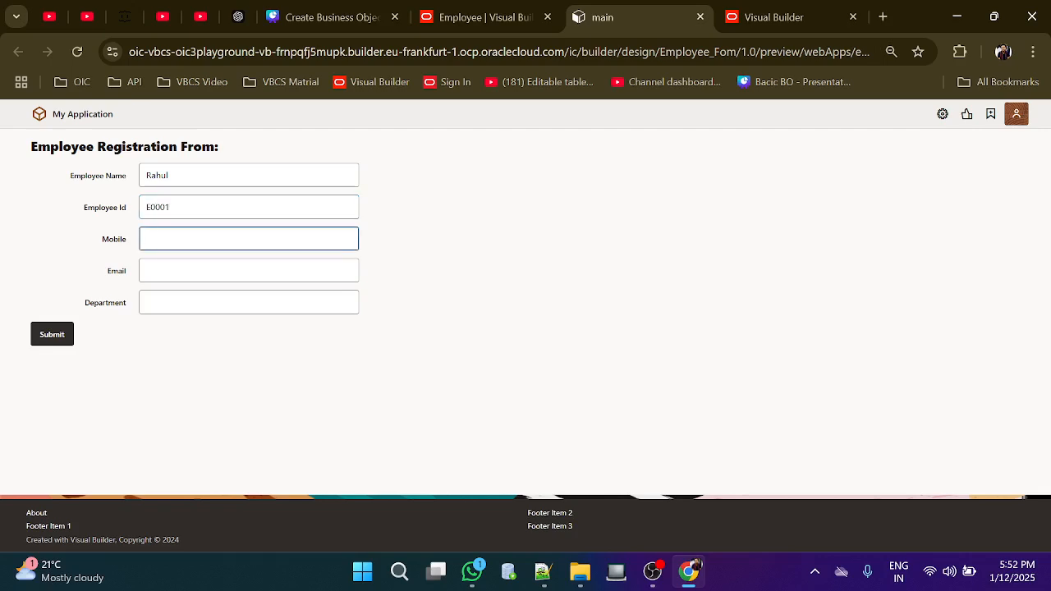
Fill in the email and department D001, submit, and view the Employee data
key("Tab")
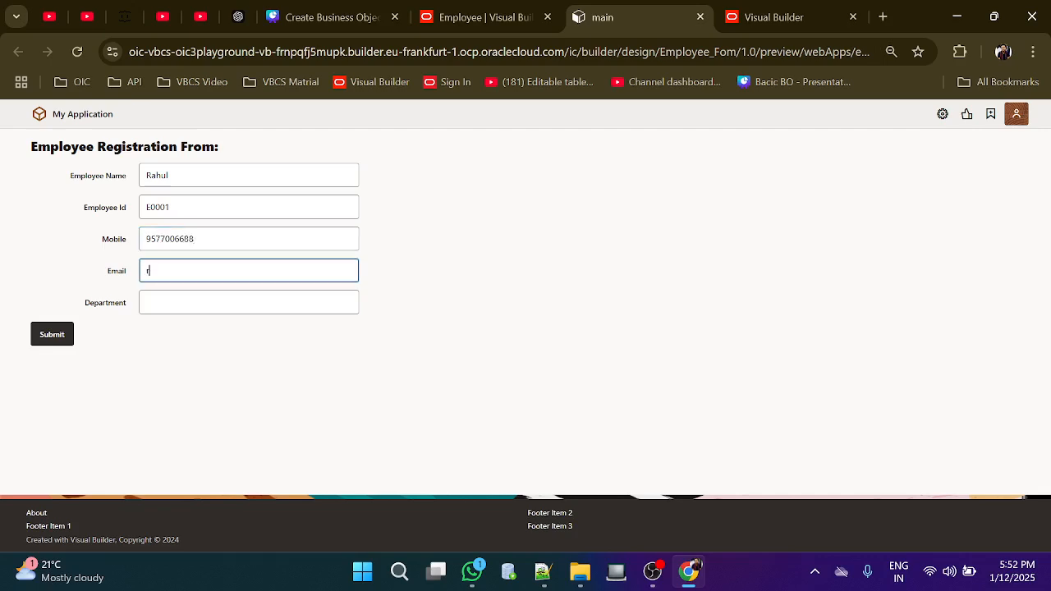
key("Tab")
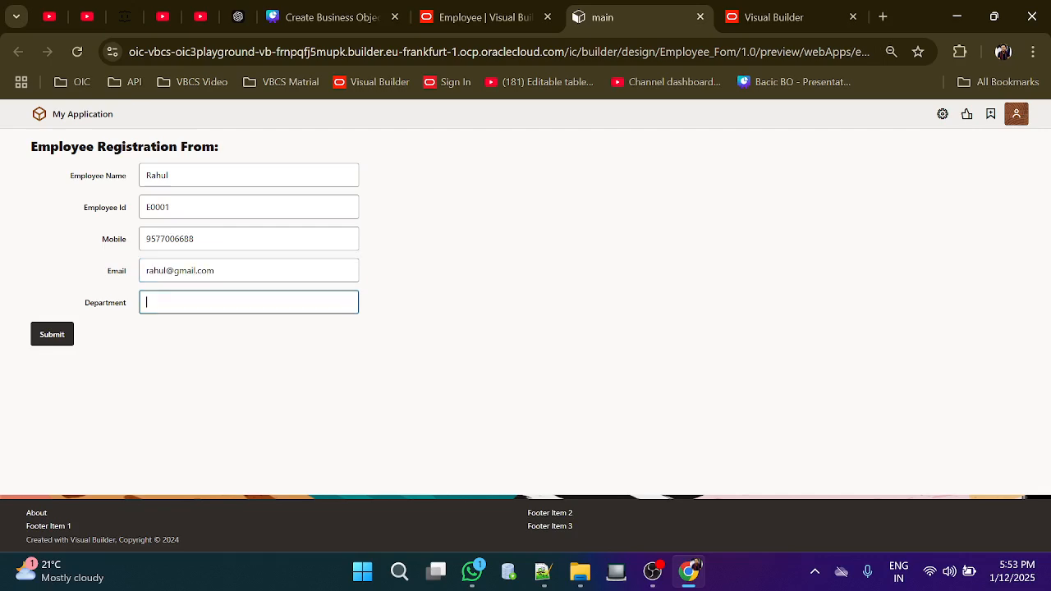
type("D001")
left_click(61, 339)
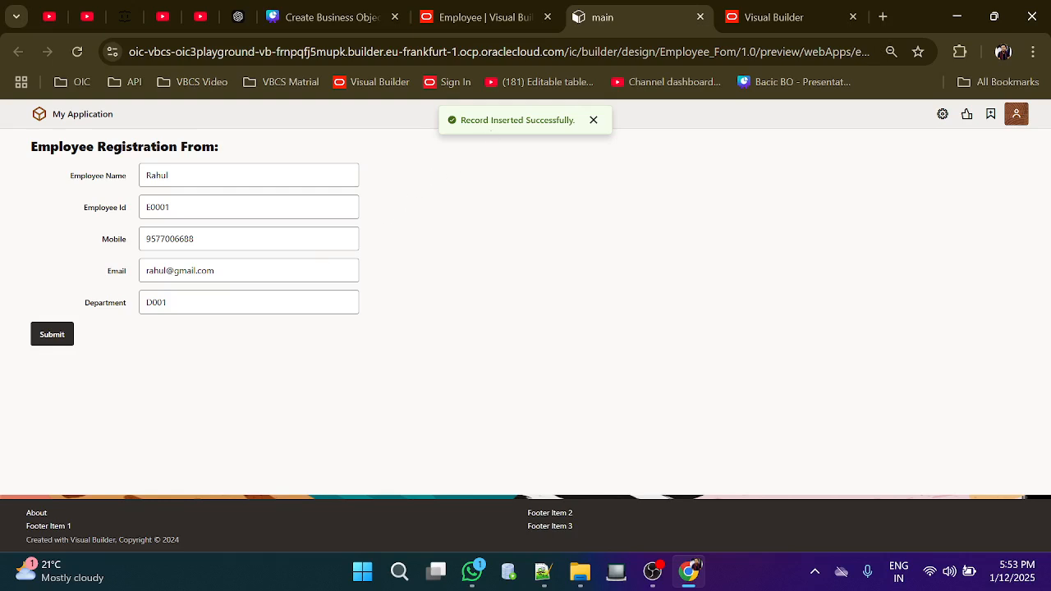
left_click(493, 16)
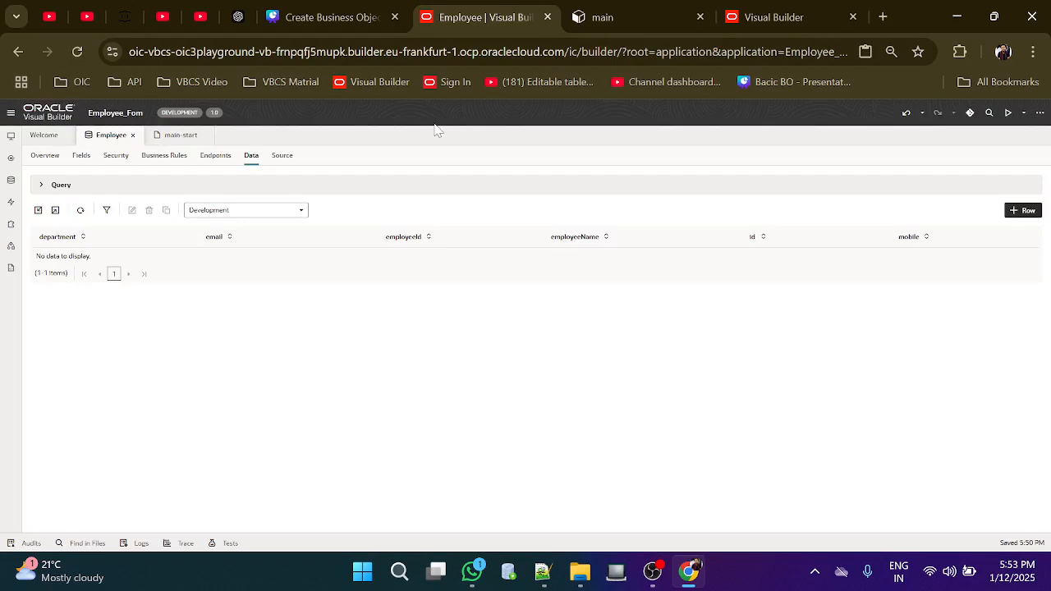
Refresh the Employee data to see the new record, then return to the preview form
left_click(81, 210)
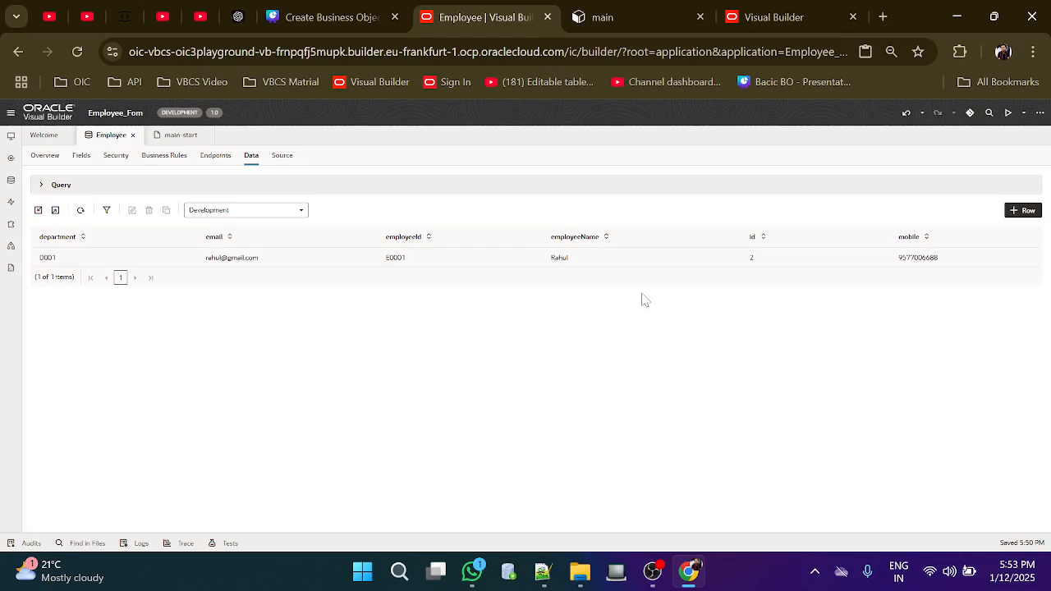
left_click(622, 10)
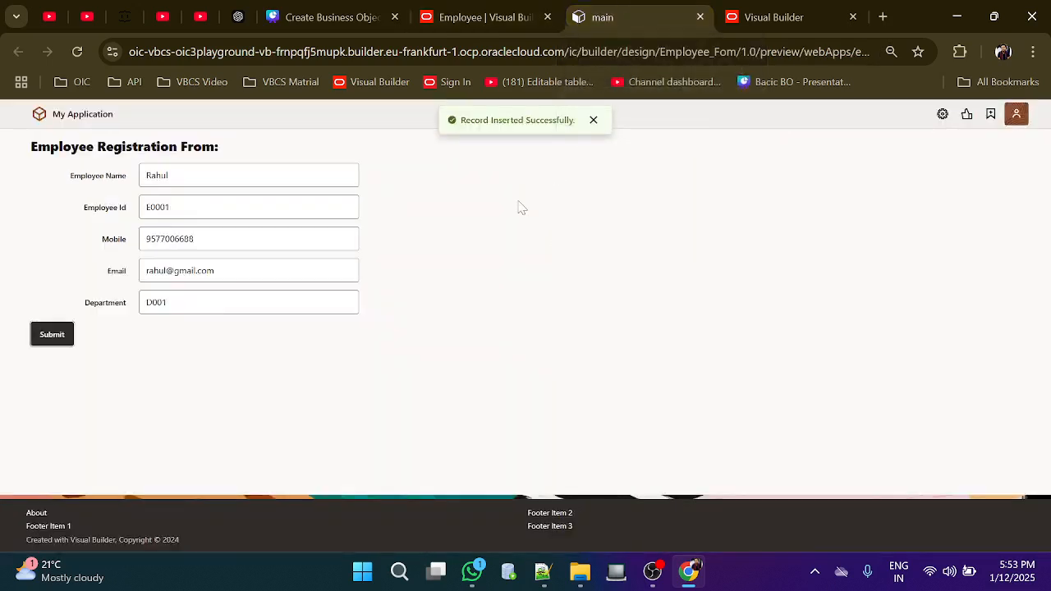